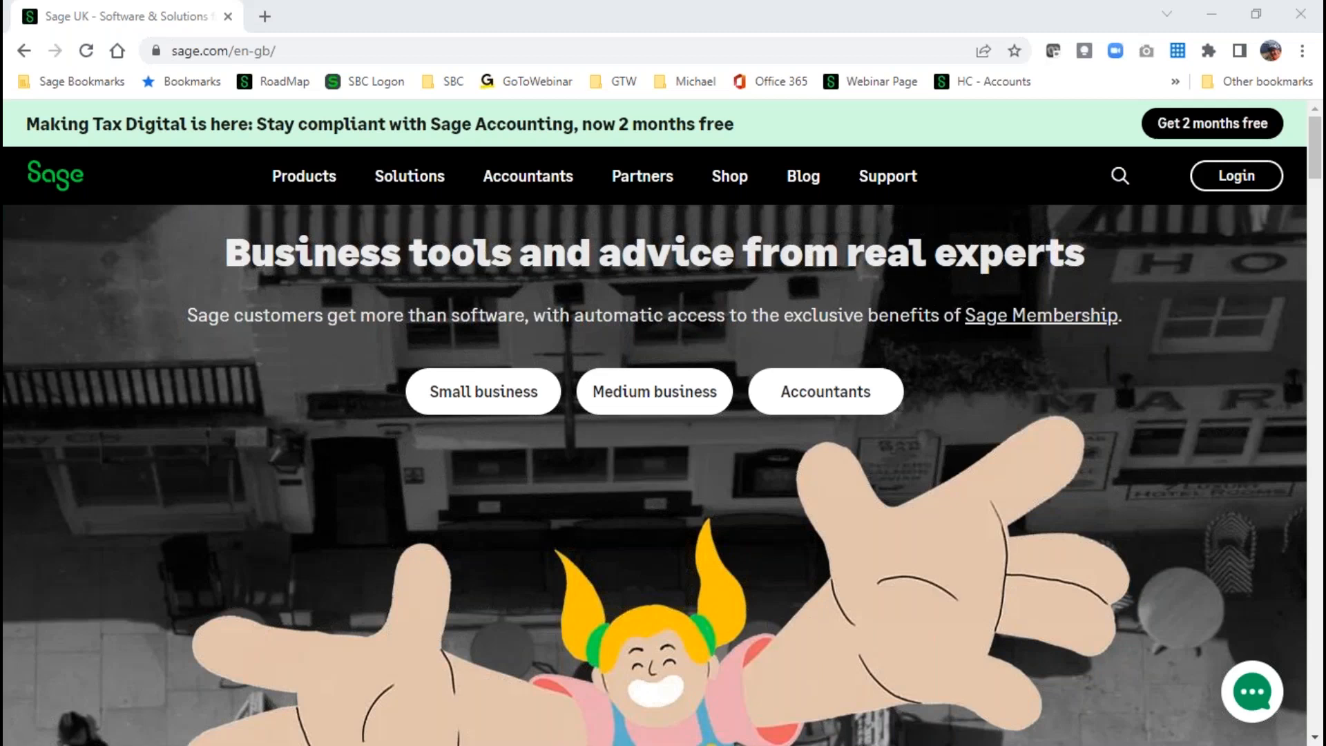
Visit the Small business page and log in to Sage Business Cloud Accounting & Payroll with the saved credentials.
left_click(480, 402)
left_click(479, 399)
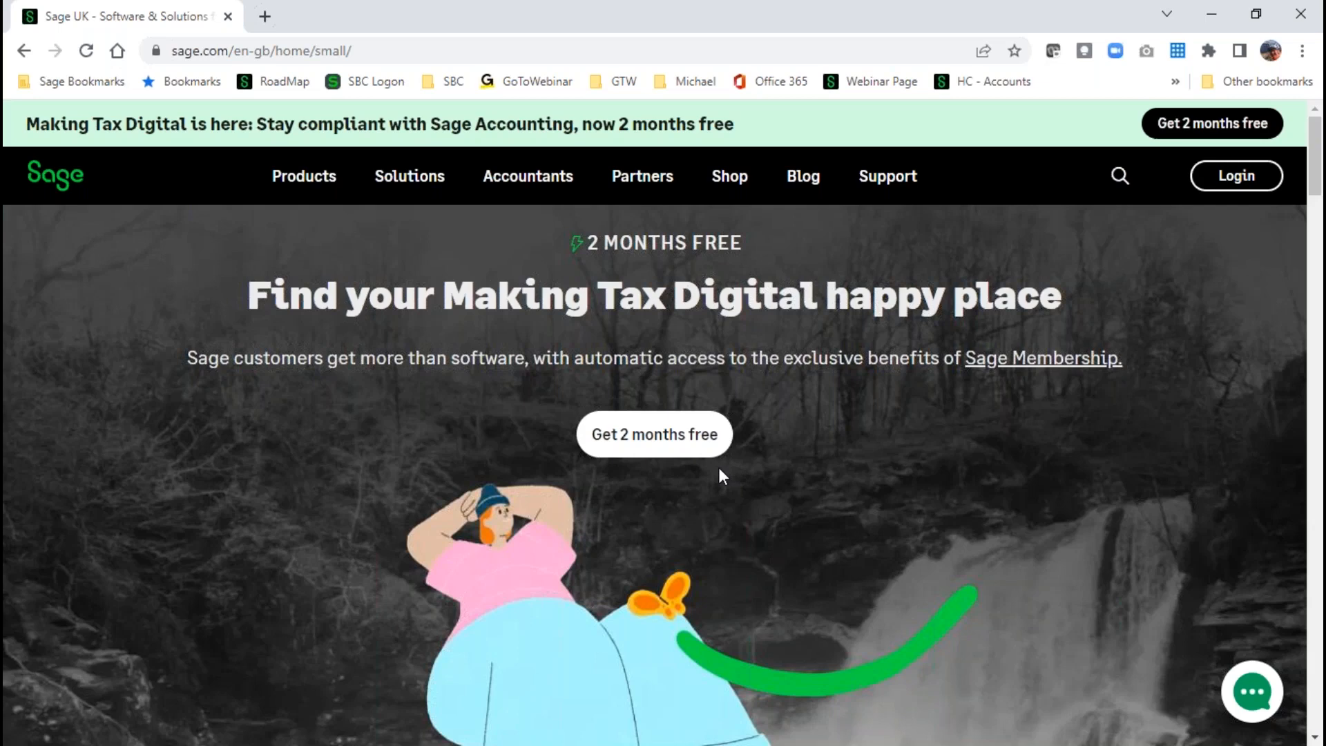
left_click(1237, 178)
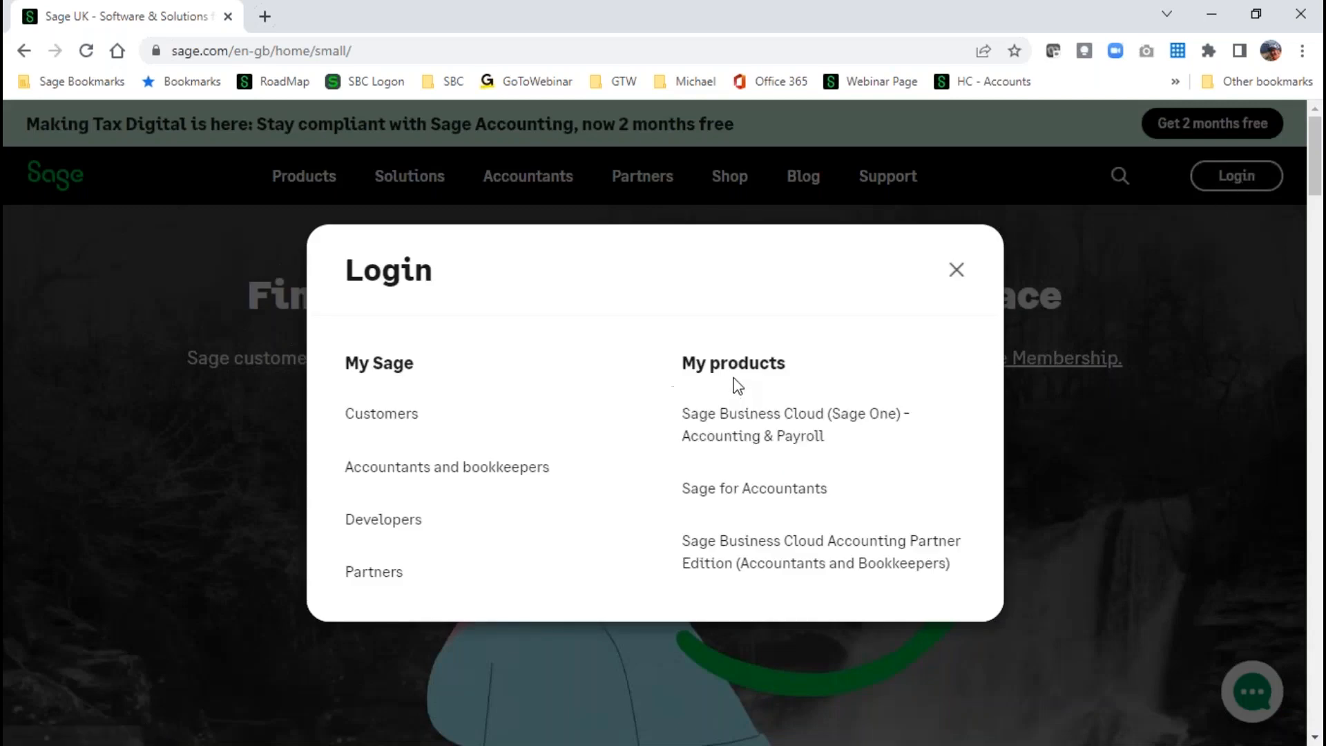
left_click(798, 438)
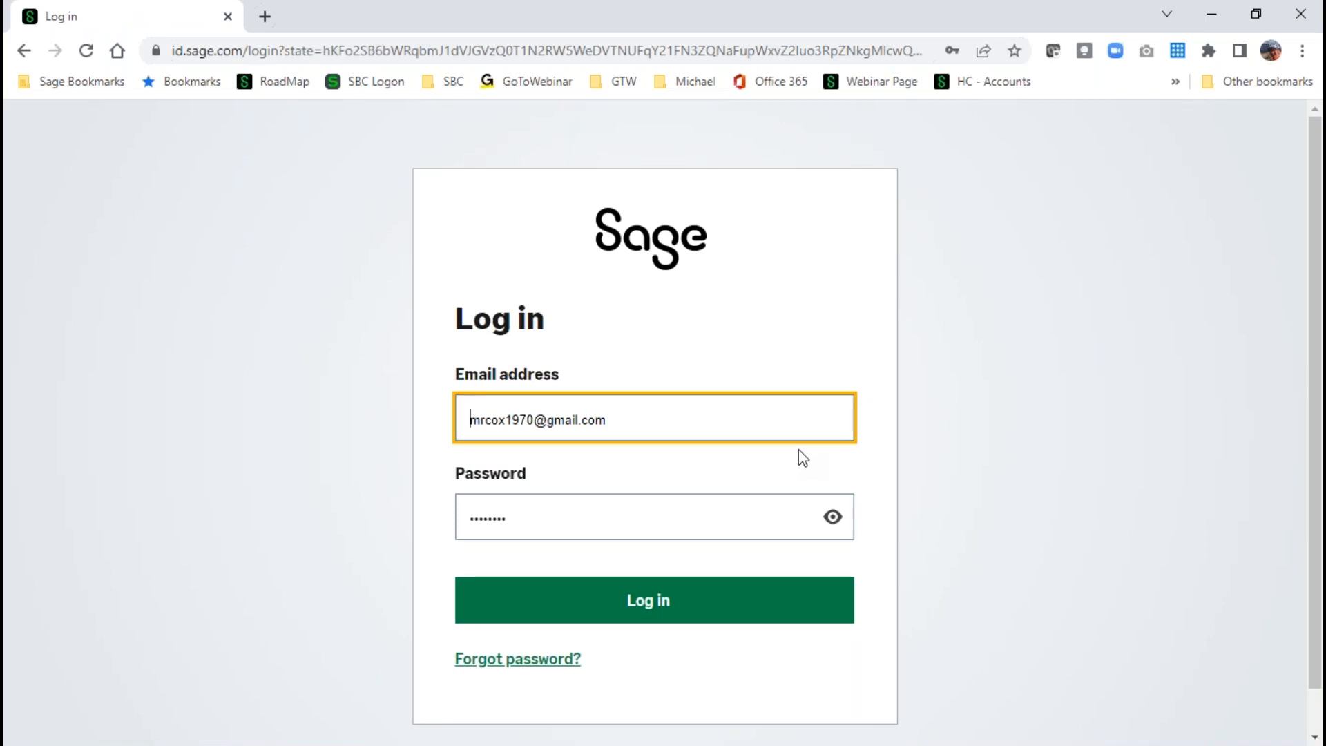
left_click(661, 614)
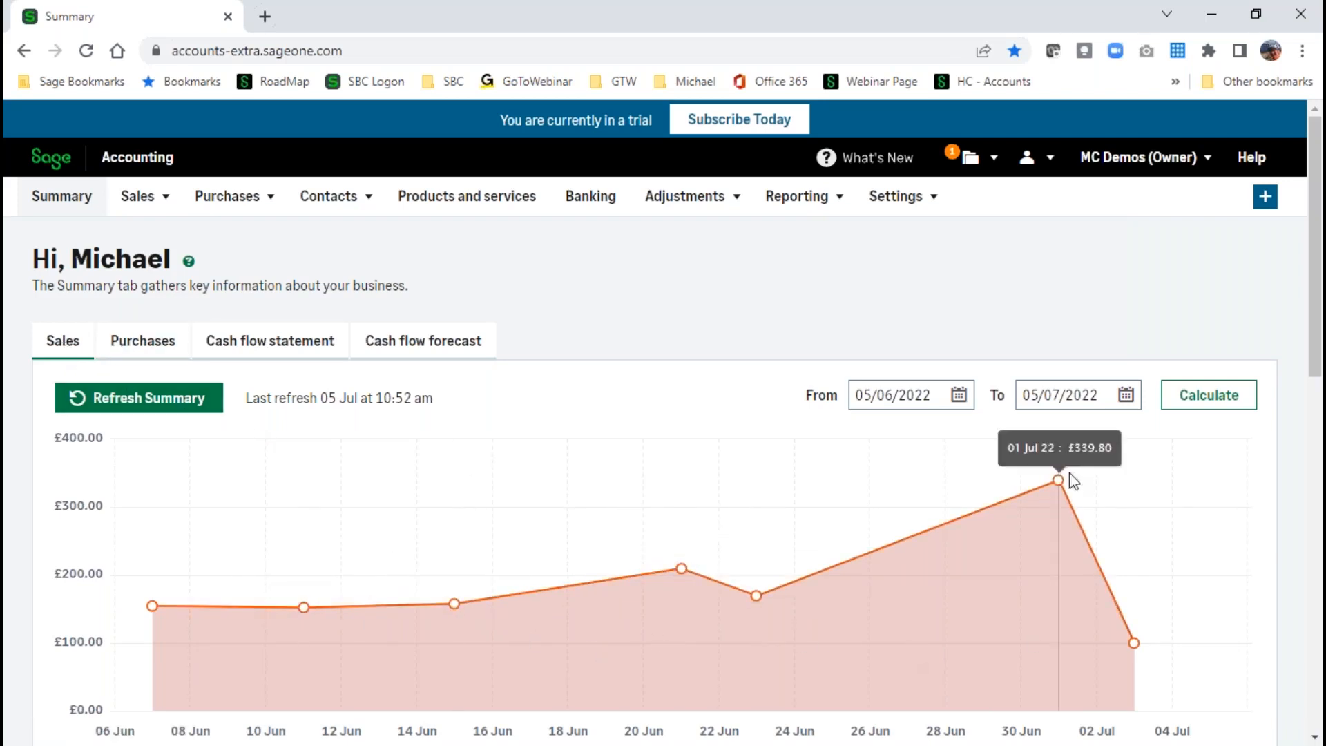
Review the Summary page's Purchases, Cash flow statement and Cash flow forecast views.
mouse_move(1318, 282)
left_mouse_down()
mouse_move(1318, 554)
mouse_move(1317, 282)
left_mouse_up()
left_click(154, 339)
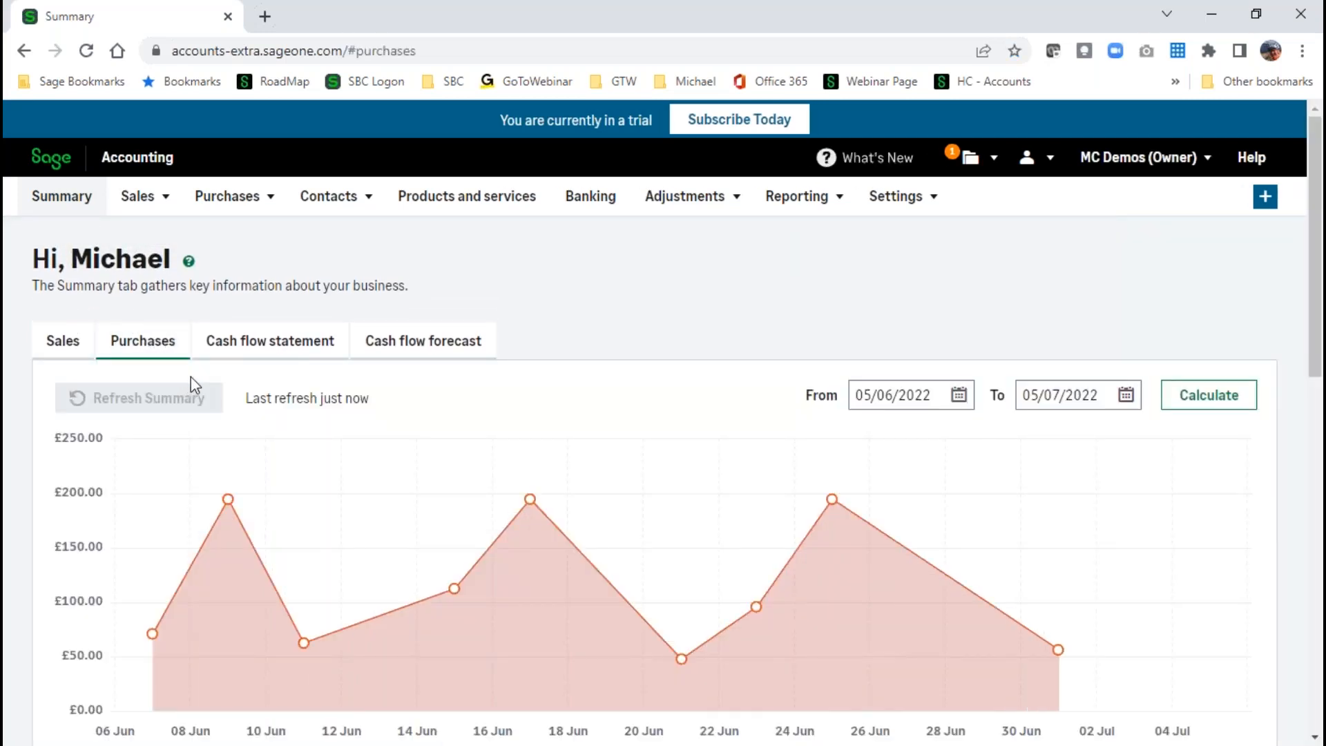
left_click(265, 350)
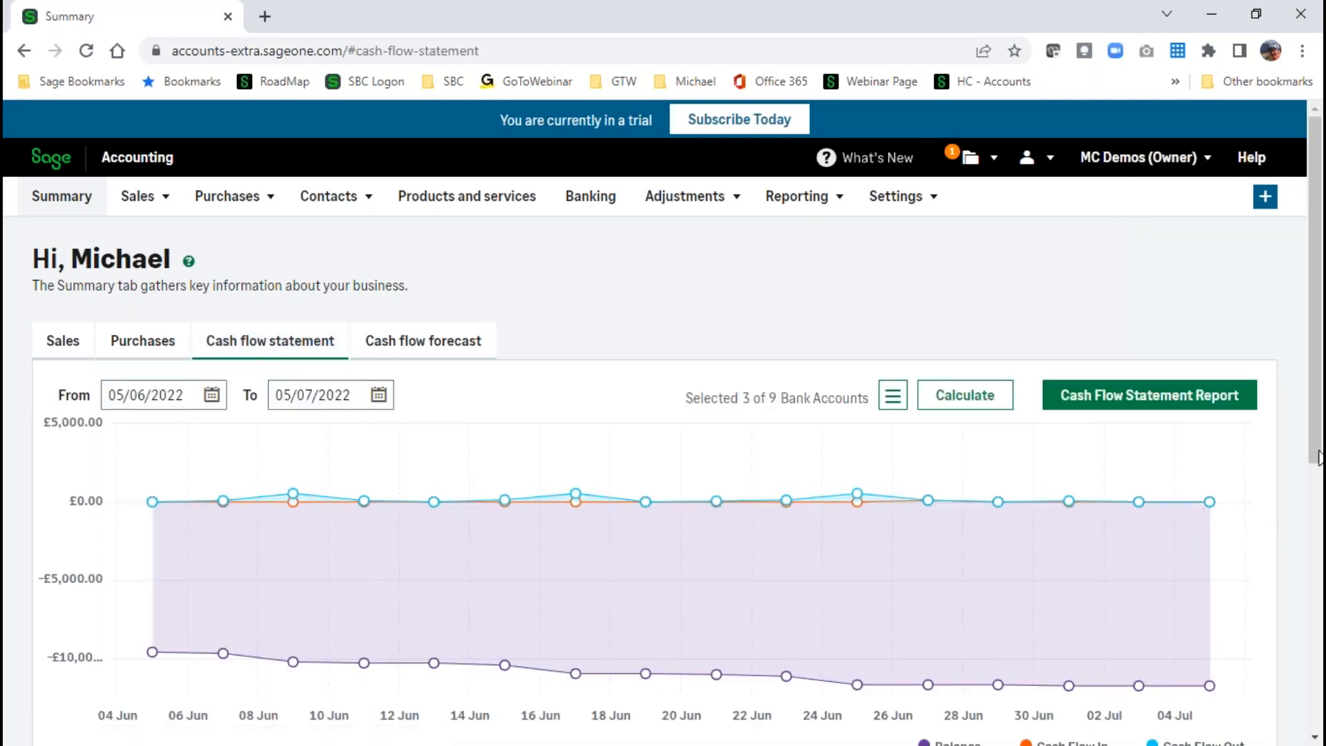
scroll(1316, 371, "down", 7)
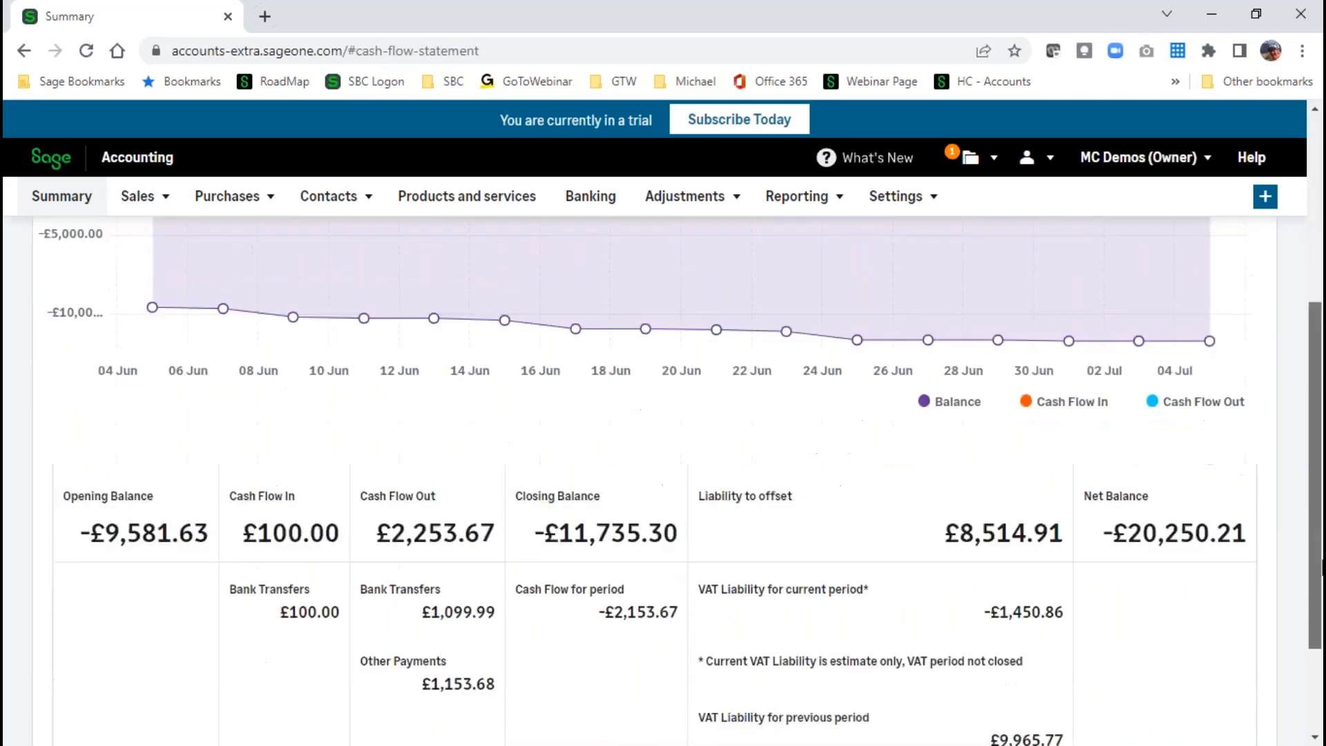
scroll(1316, 370, "up", 7)
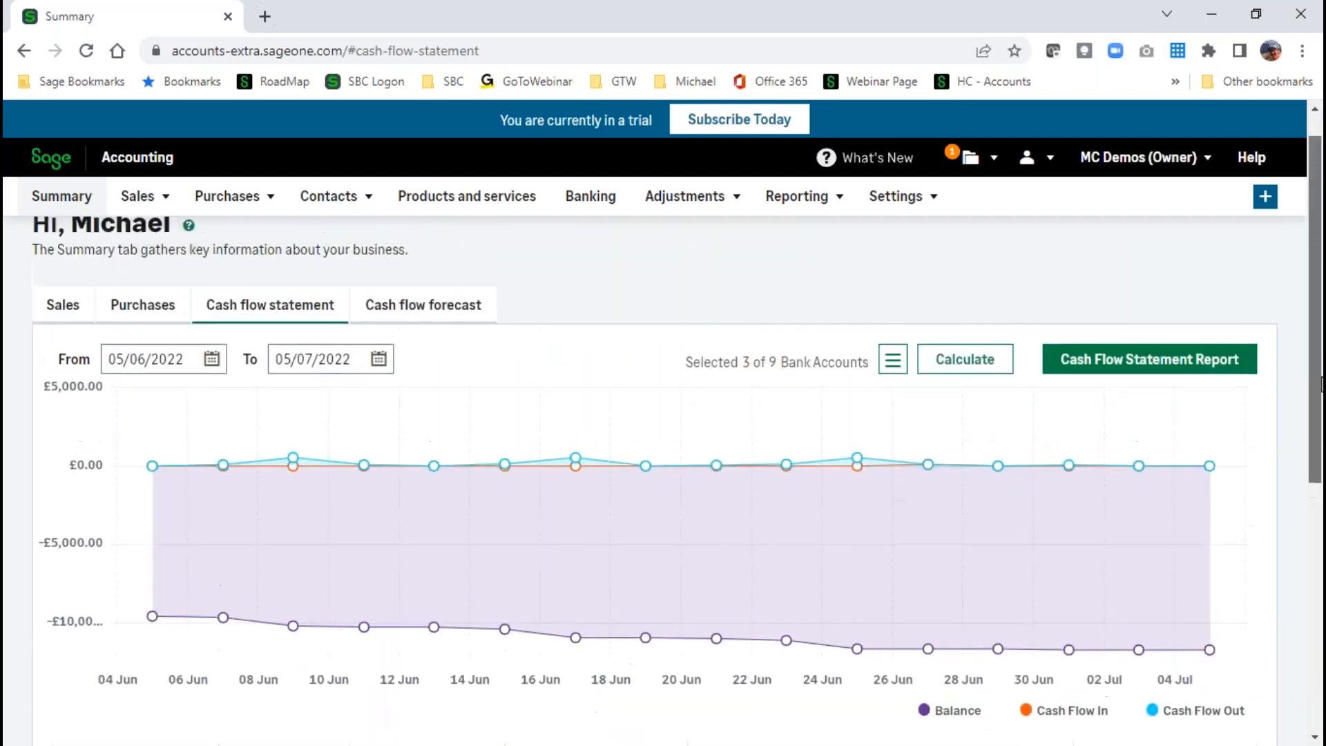
left_click(413, 359)
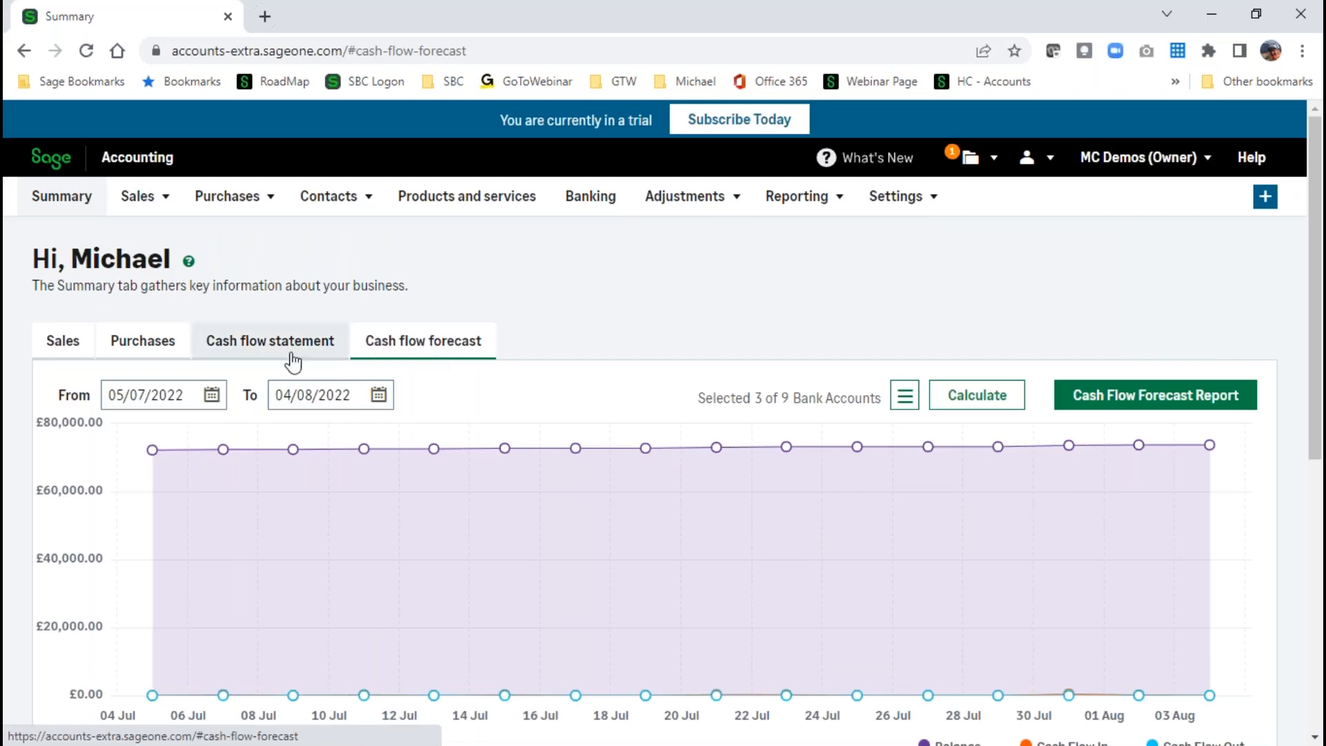
Return to the Sales summary and examine its invoice, quote, top customer, debtor and VAT return sections.
left_click(56, 349)
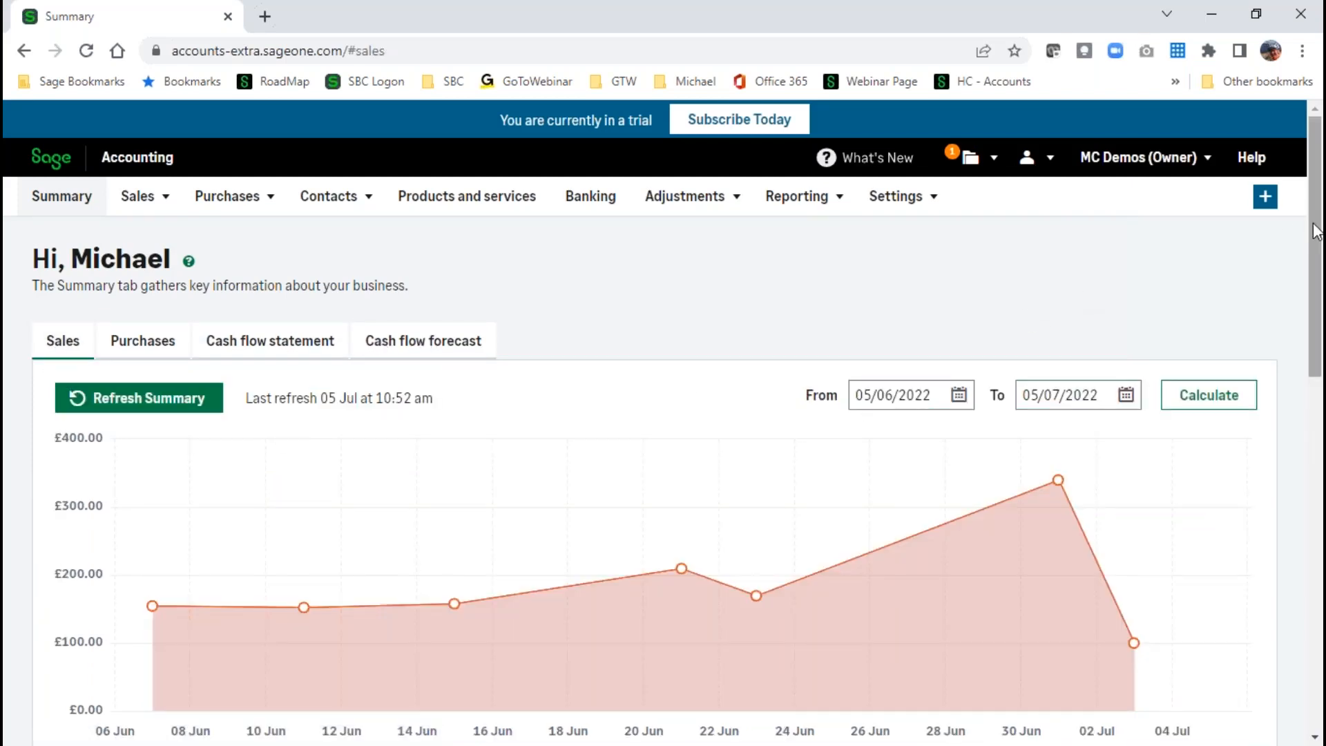
left_click_drag(1316, 232, 1315, 477)
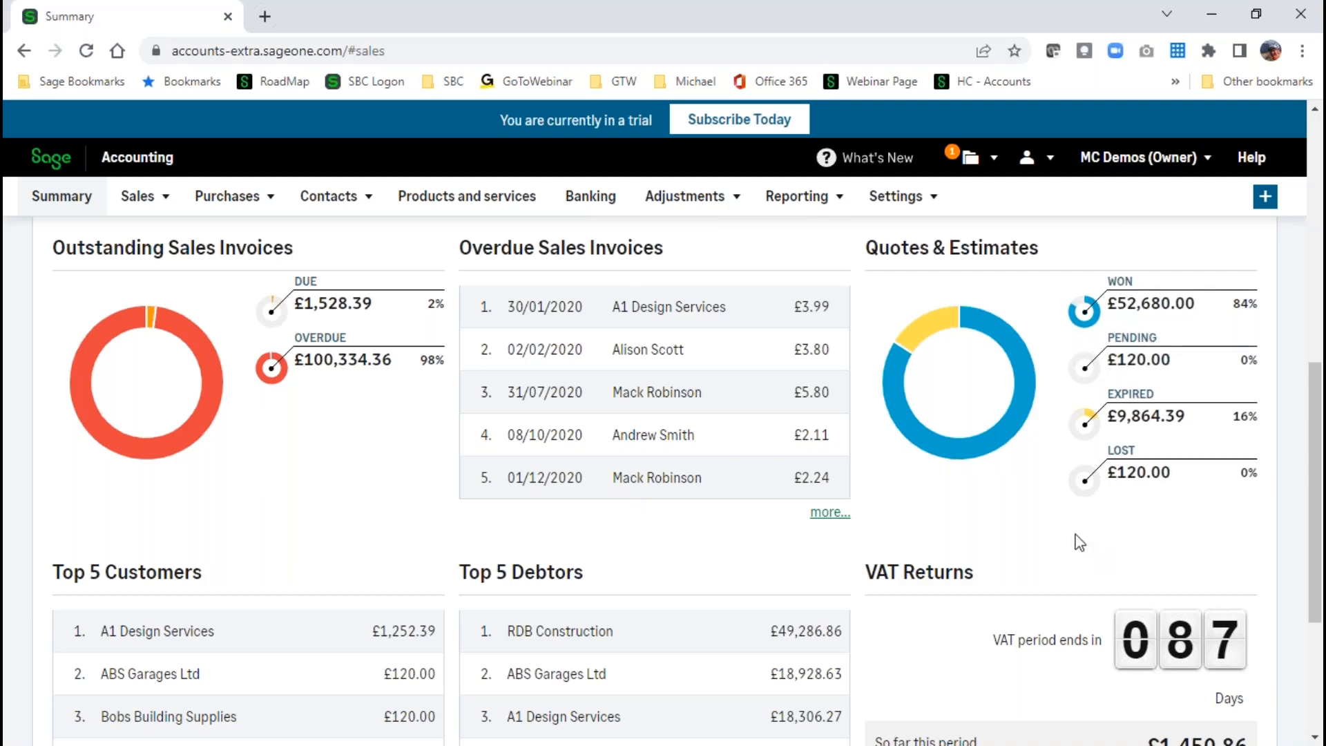
scroll(371, 552, "down", 2)
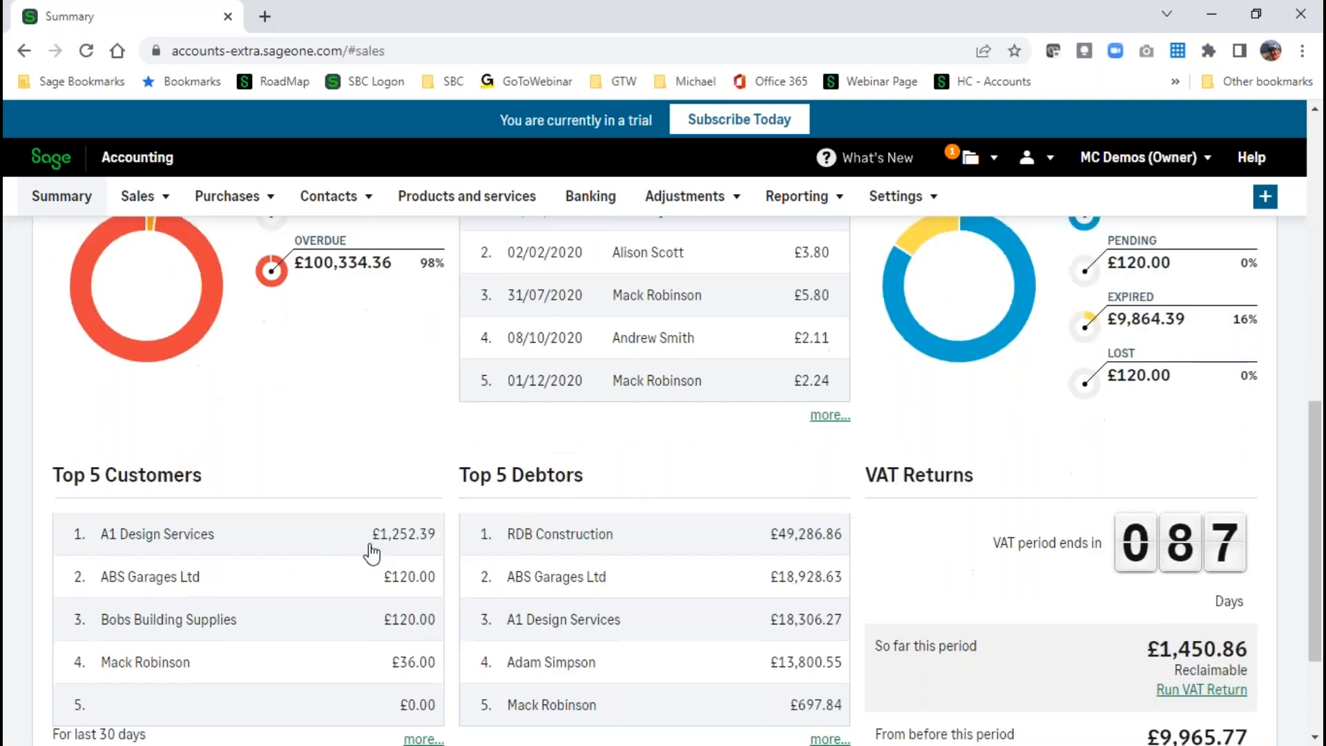
scroll(290, 690, "down", 3)
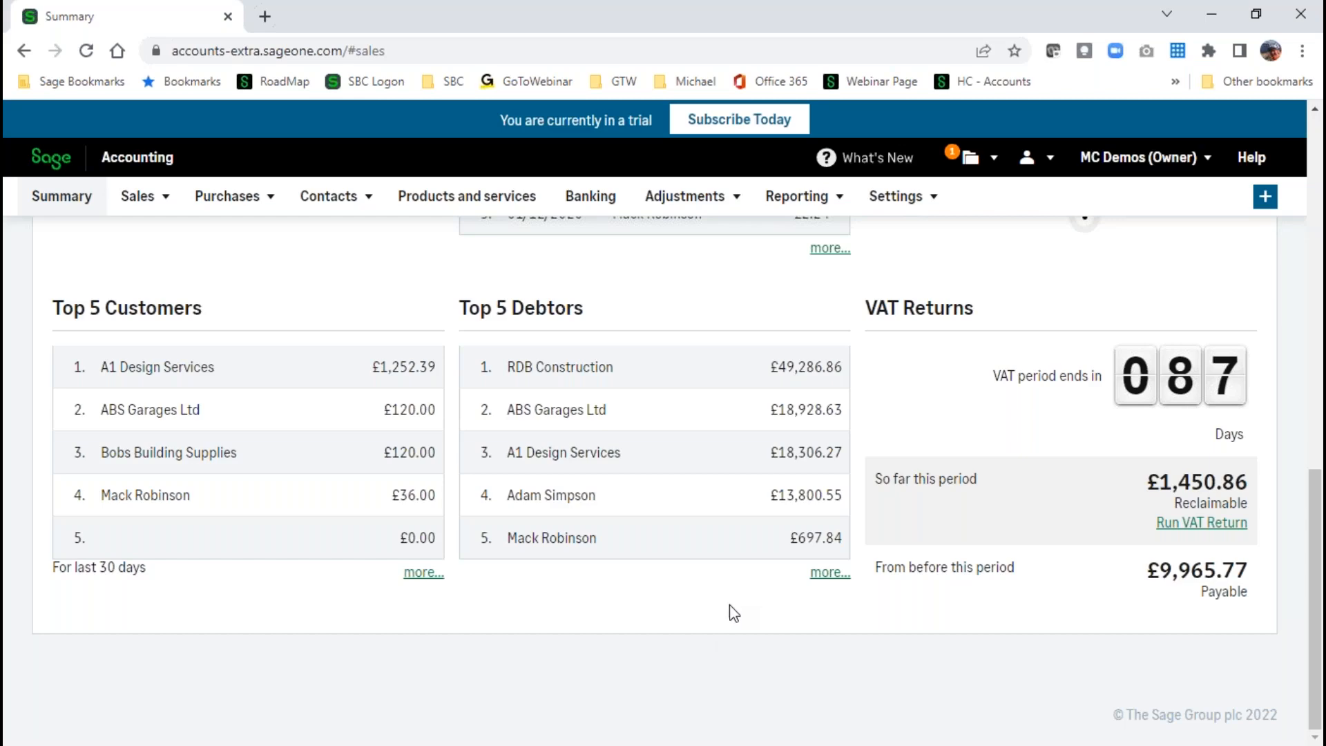
scroll(732, 601, "up", 4)
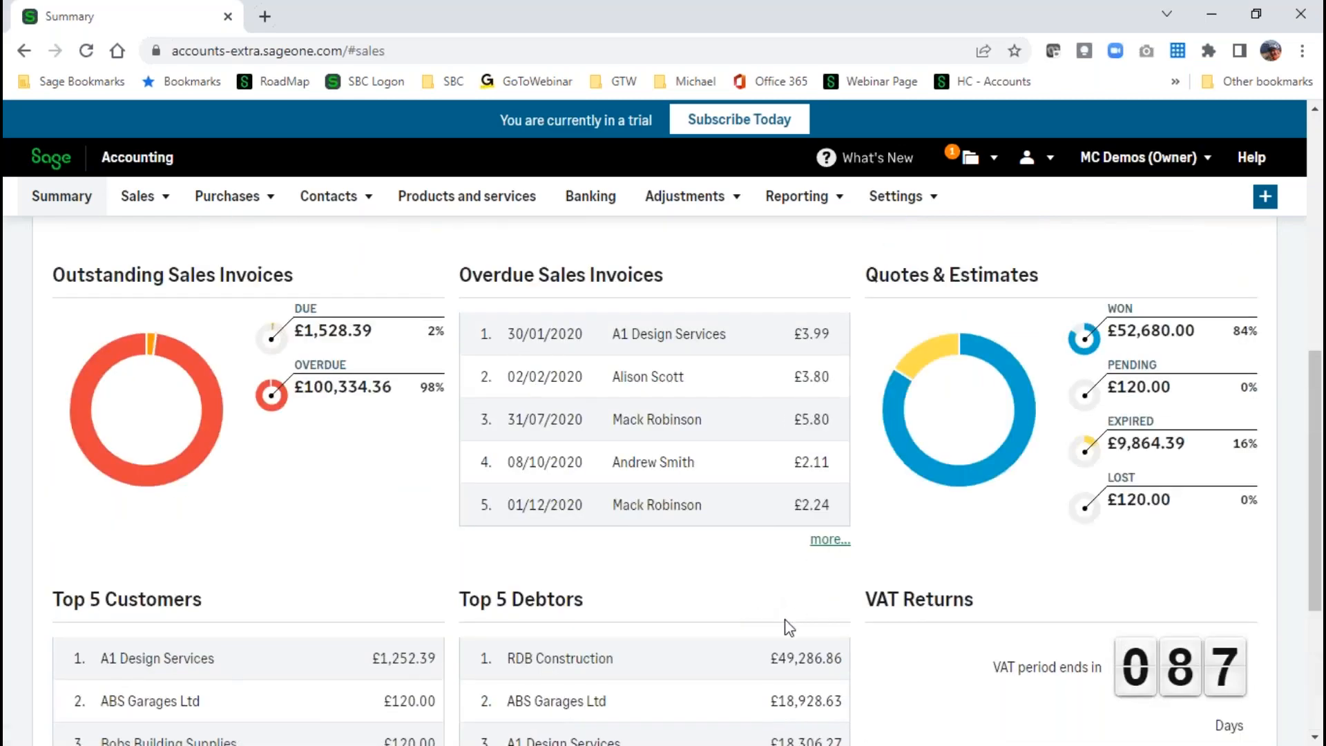
Open the full Aged Debtors Report from Top 5 Debtors, review the customer balances by age, and return to the Summary.
scroll(788, 622, "down", 4)
left_click(831, 580)
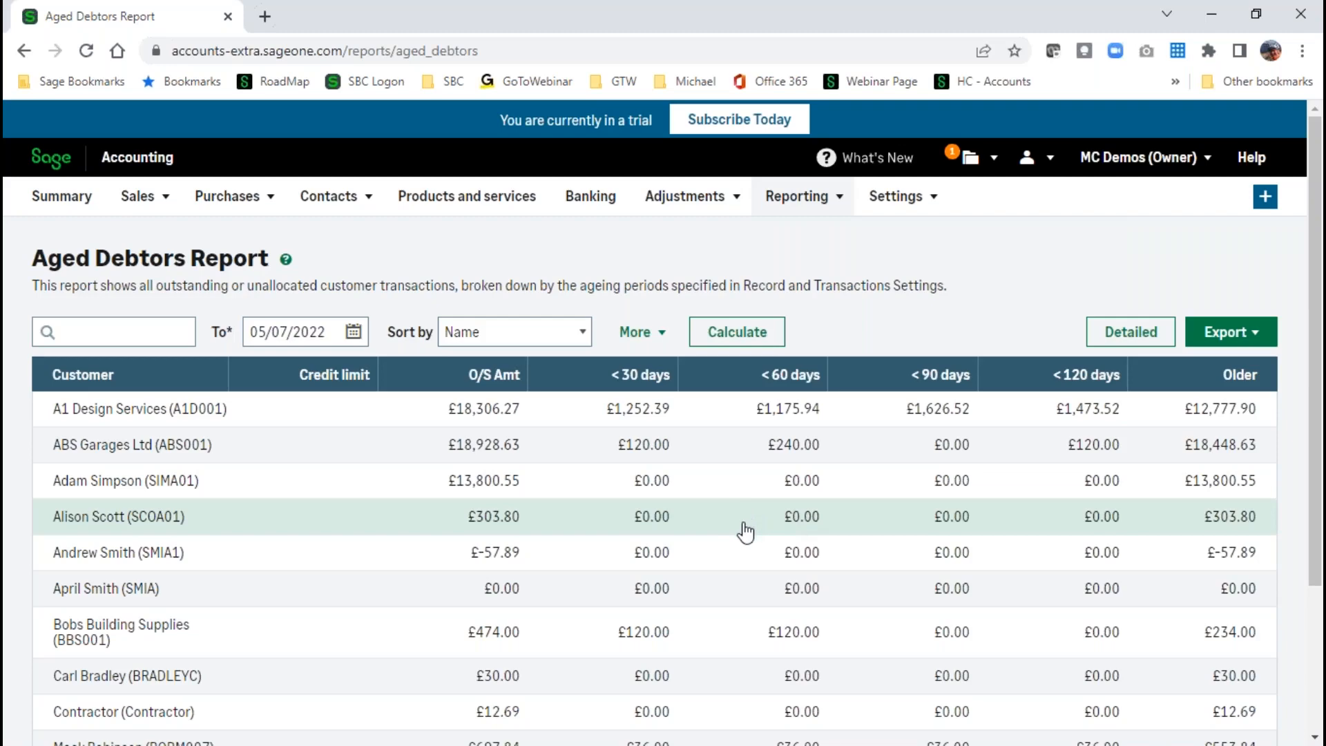
scroll(750, 528, "down", 3)
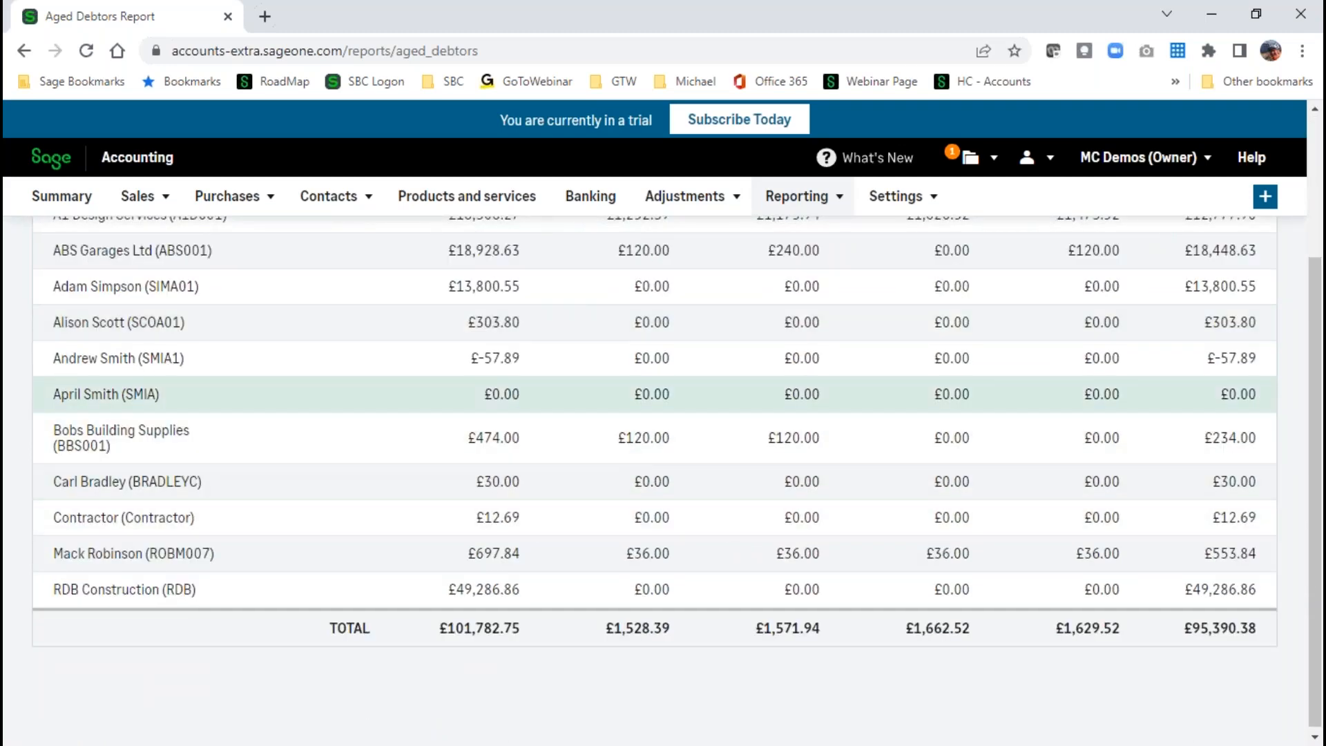
scroll(891, 589, "up", 2)
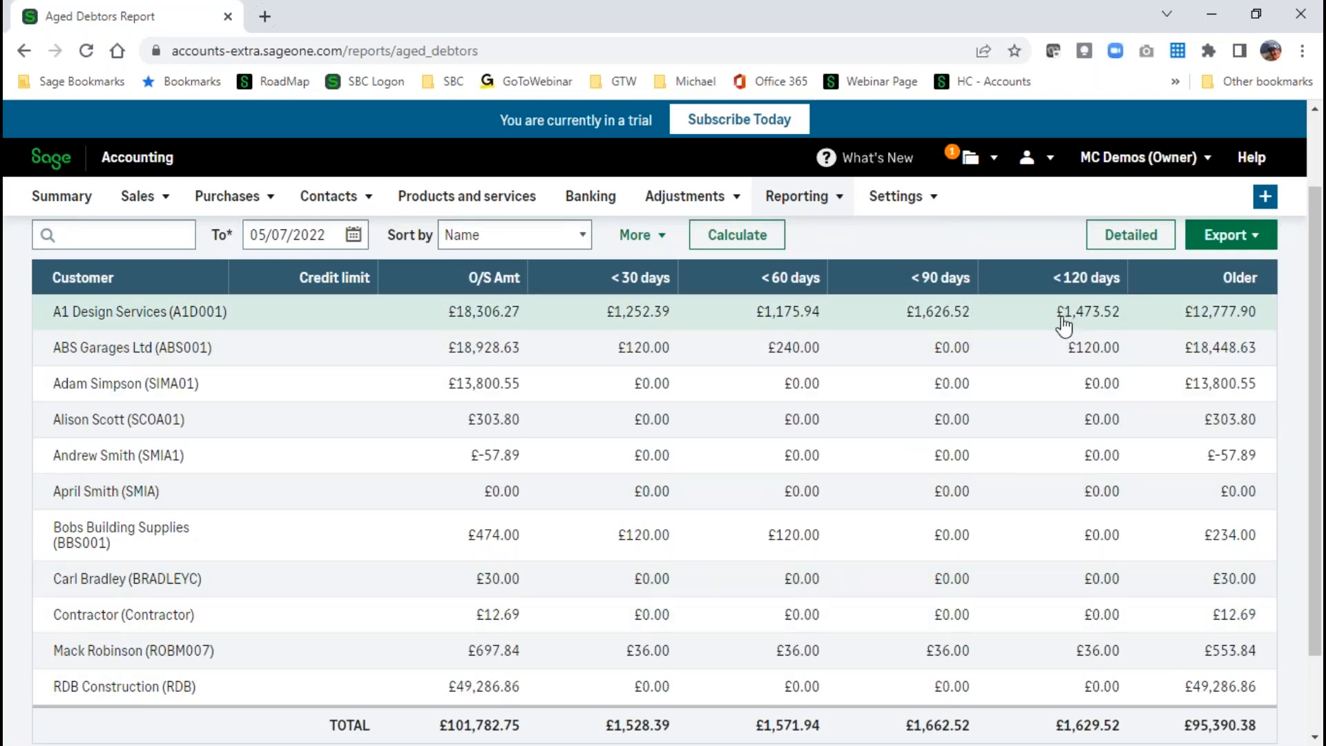
scroll(1005, 247, "up", 2)
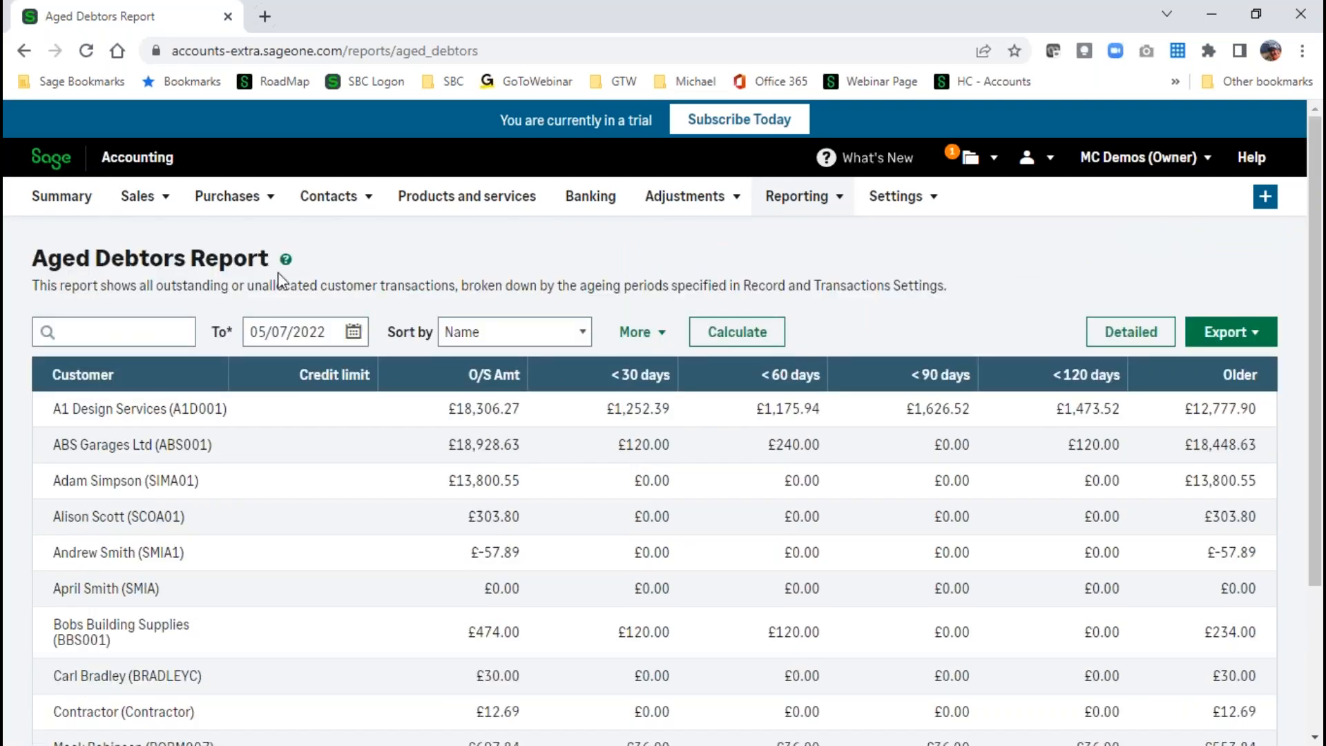
left_click(61, 200)
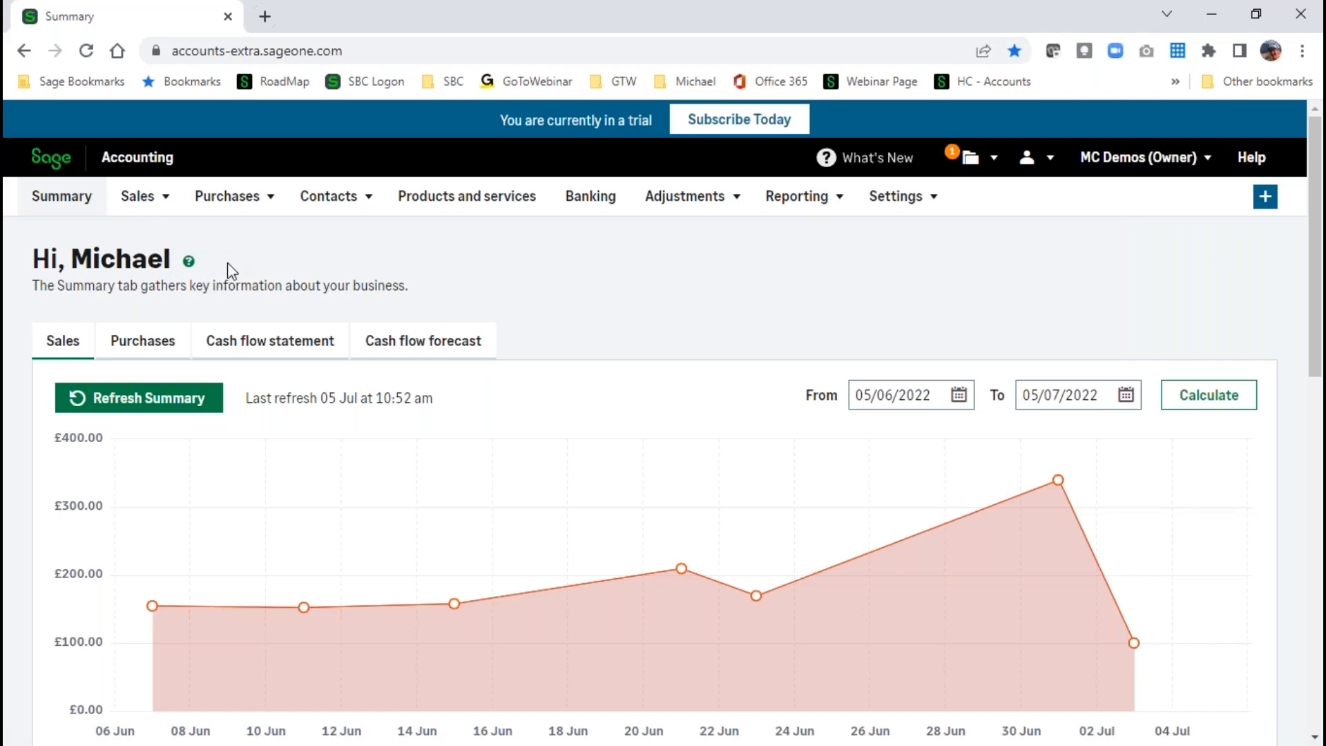
Open the help article about the Summary page and follow its Get in touch link.
left_click(189, 263)
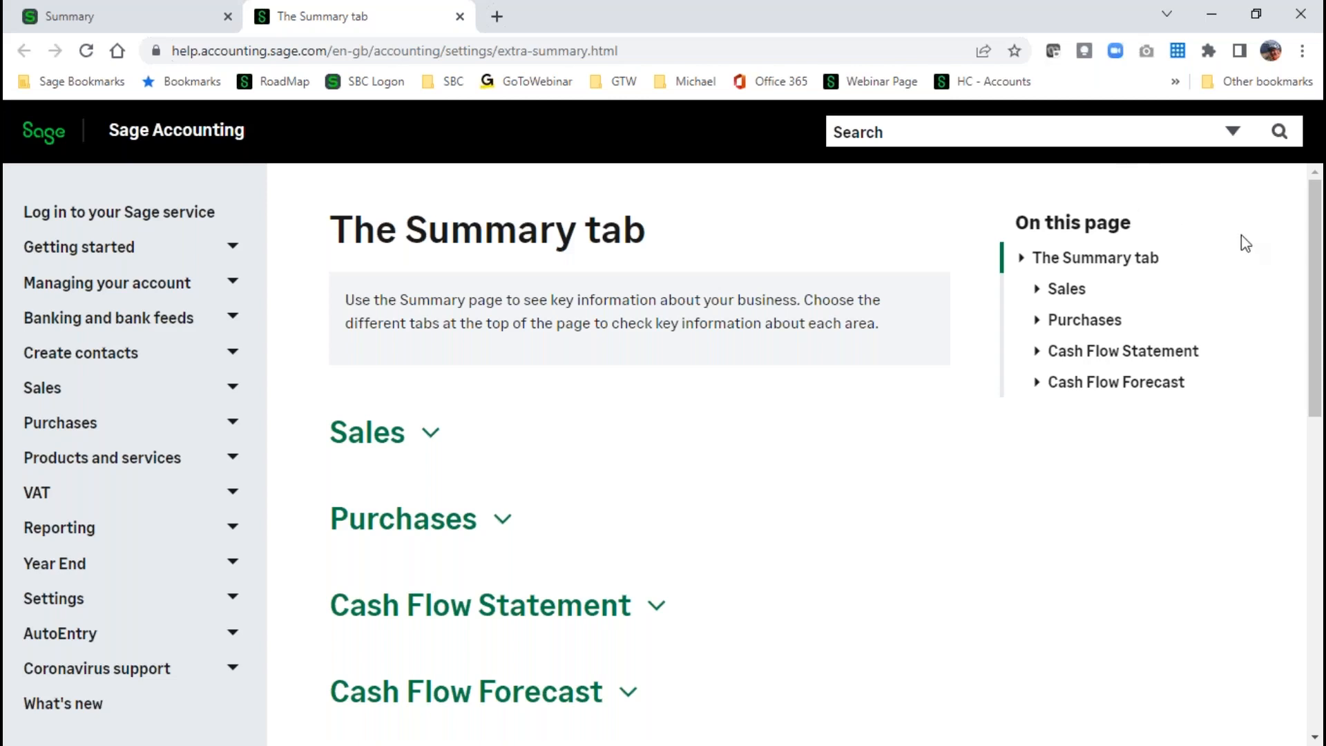
left_click_drag(1317, 245, 1316, 570)
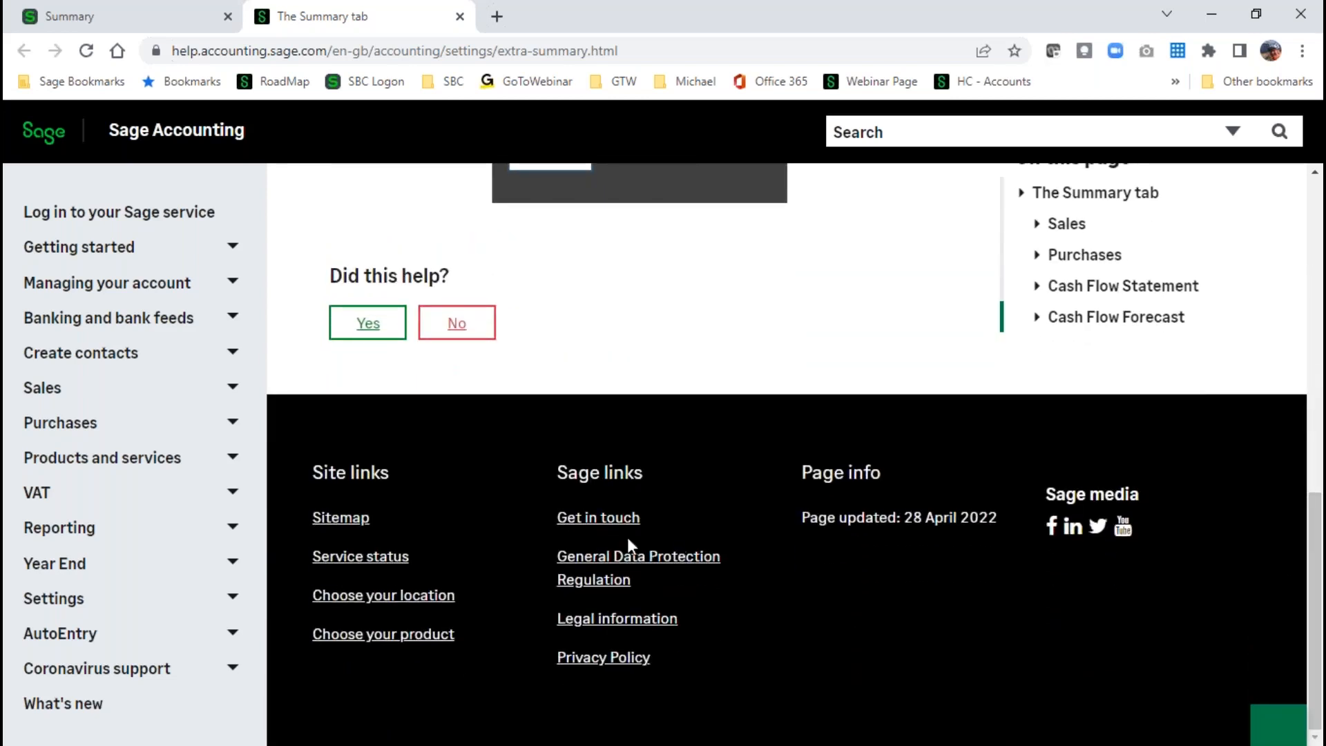
left_click(594, 519)
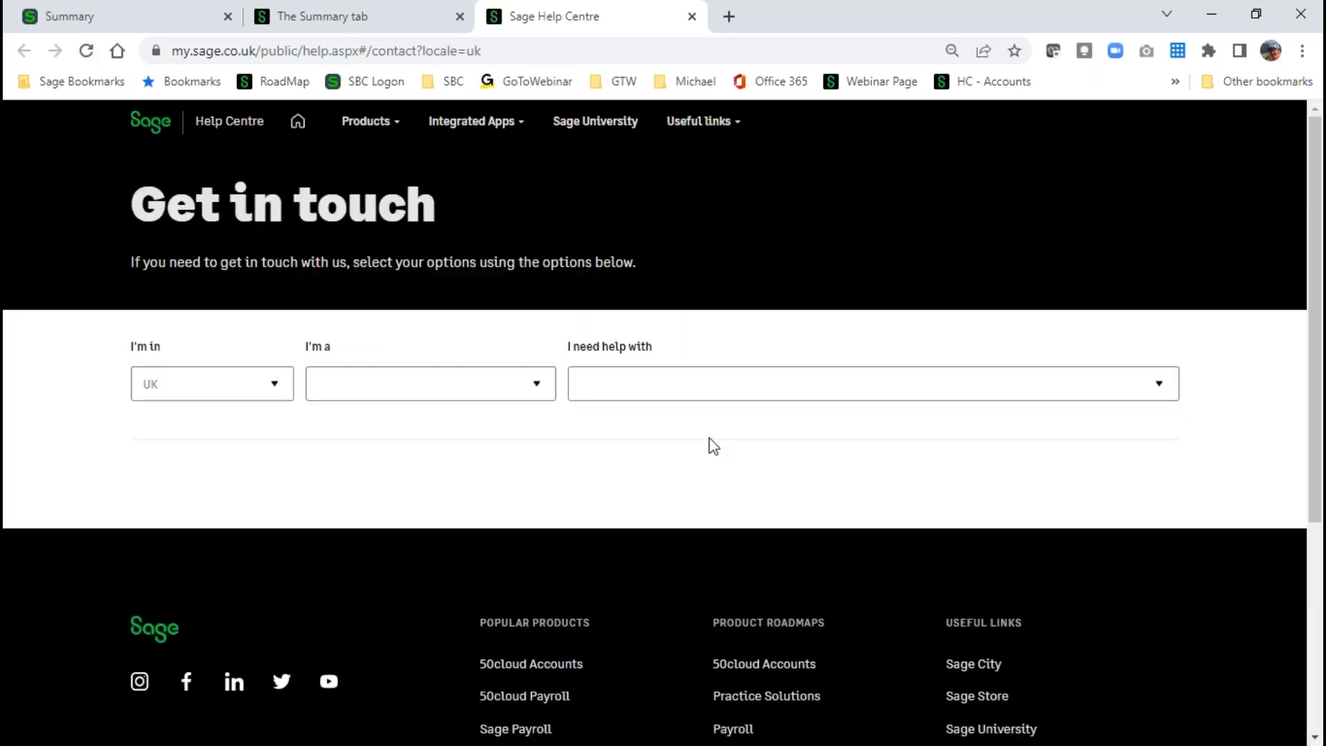
Show the contact methods for a Customer needing help with Sage Business Cloud Accounting, and close both help pages.
left_click(402, 387)
left_click(356, 426)
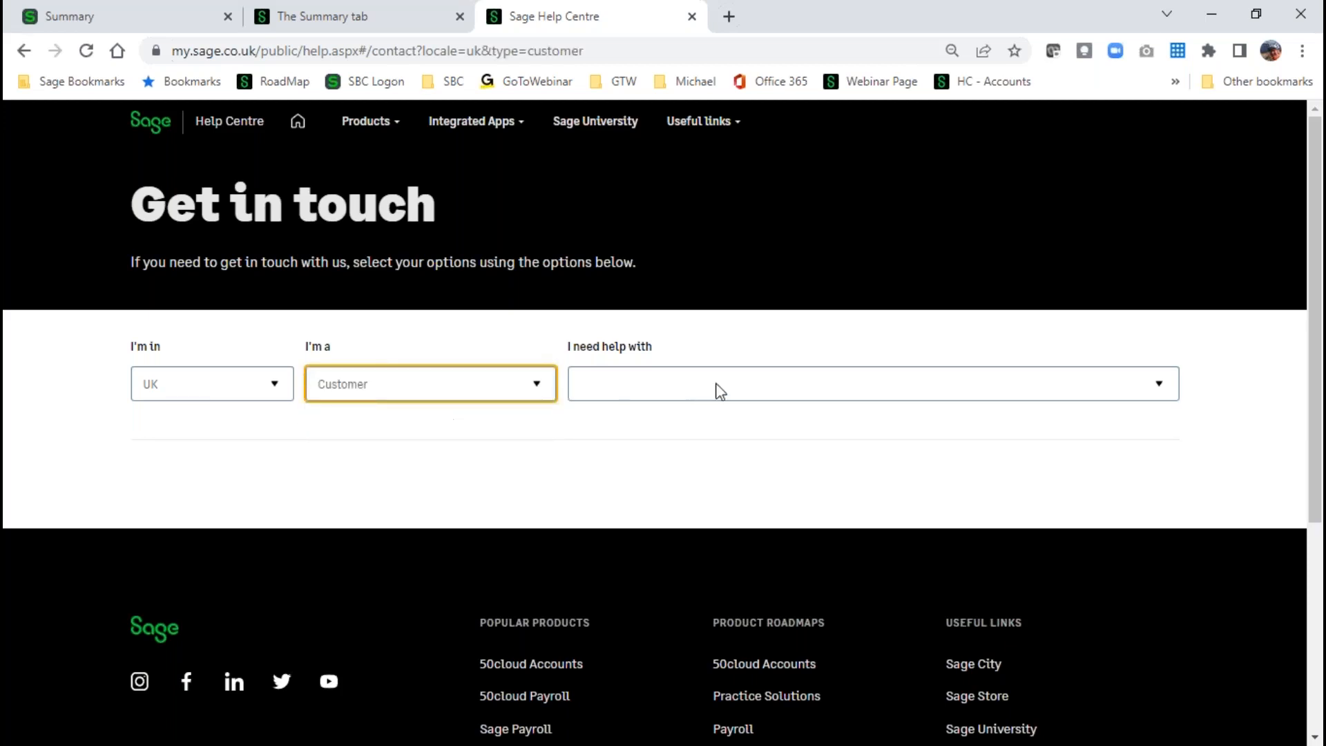
left_click(715, 384)
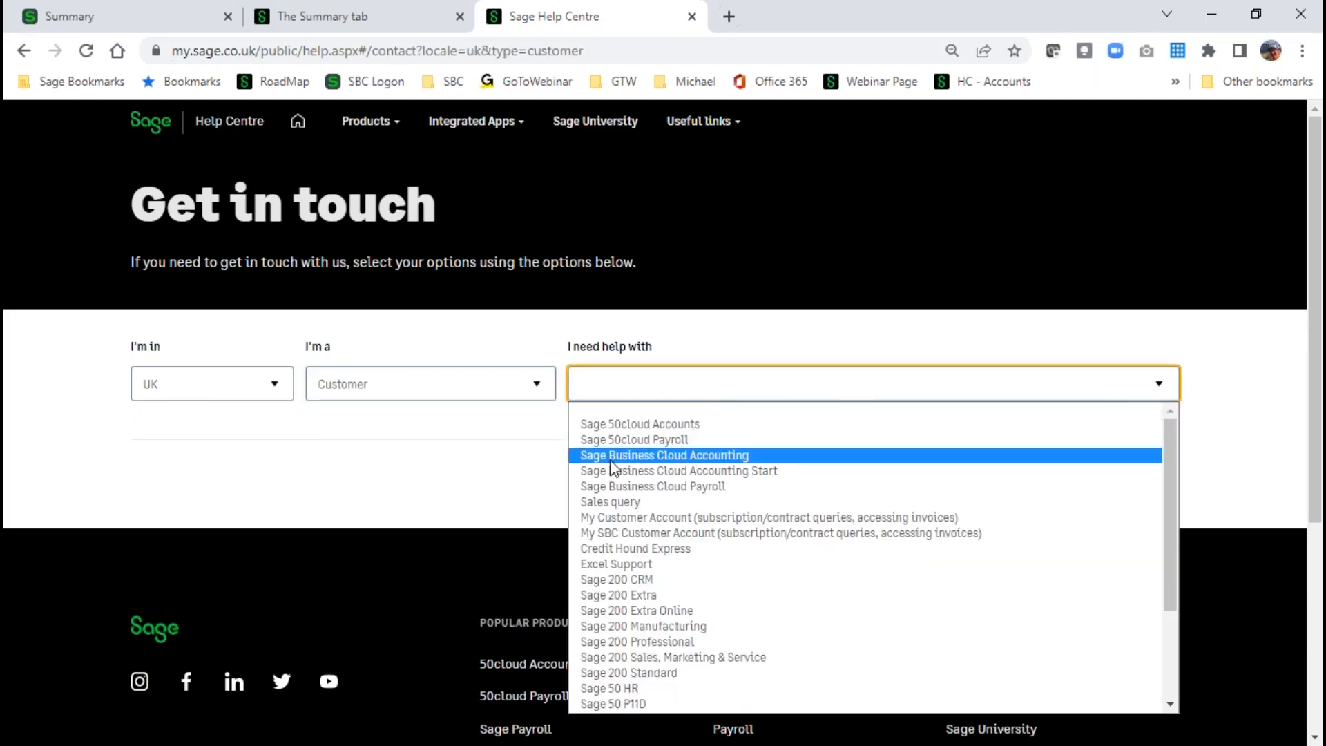
left_click(711, 455)
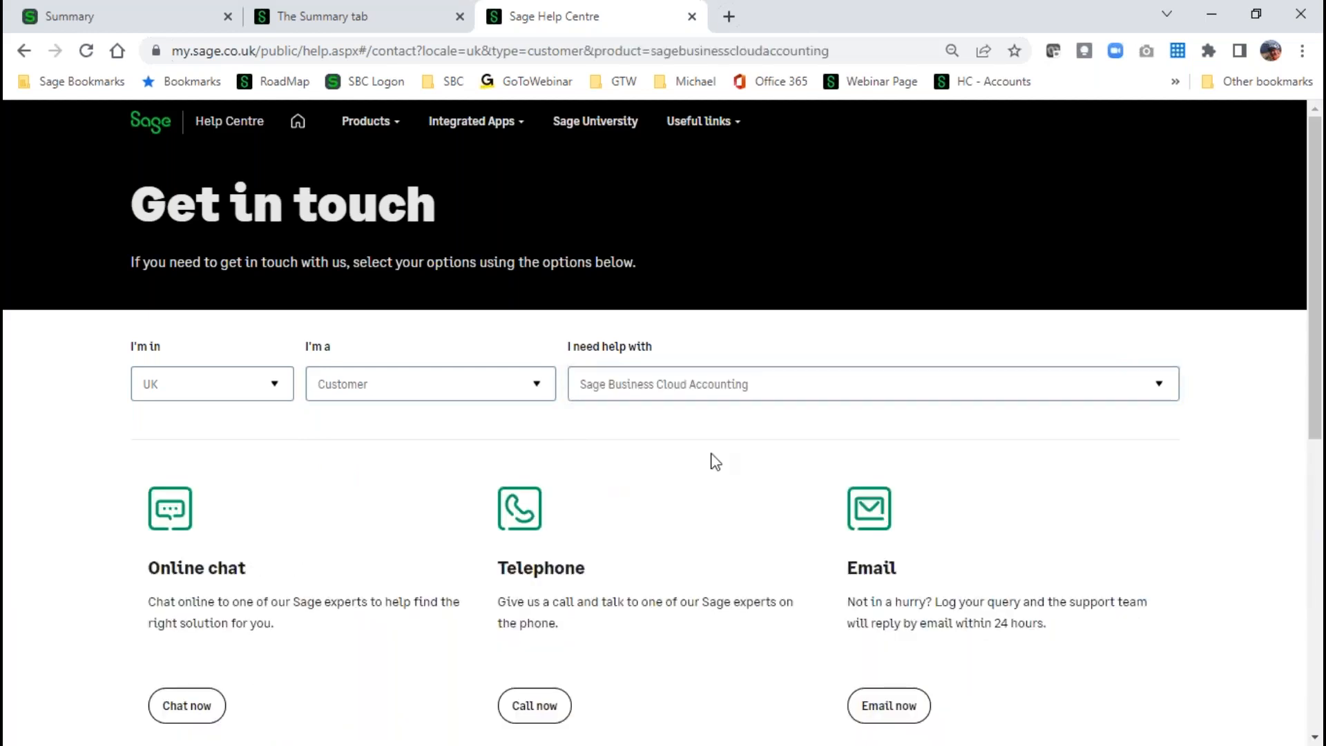
scroll(724, 465, "down", 3)
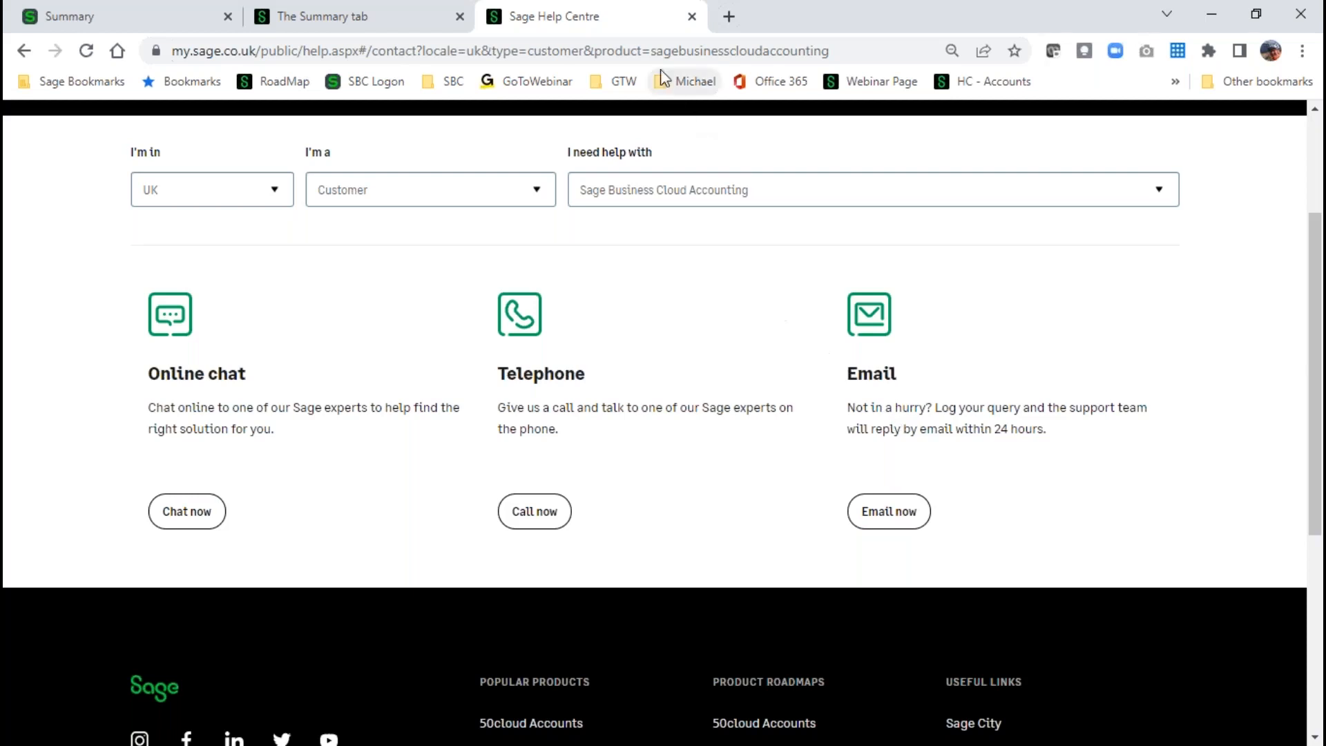
left_click(691, 16)
left_click(459, 16)
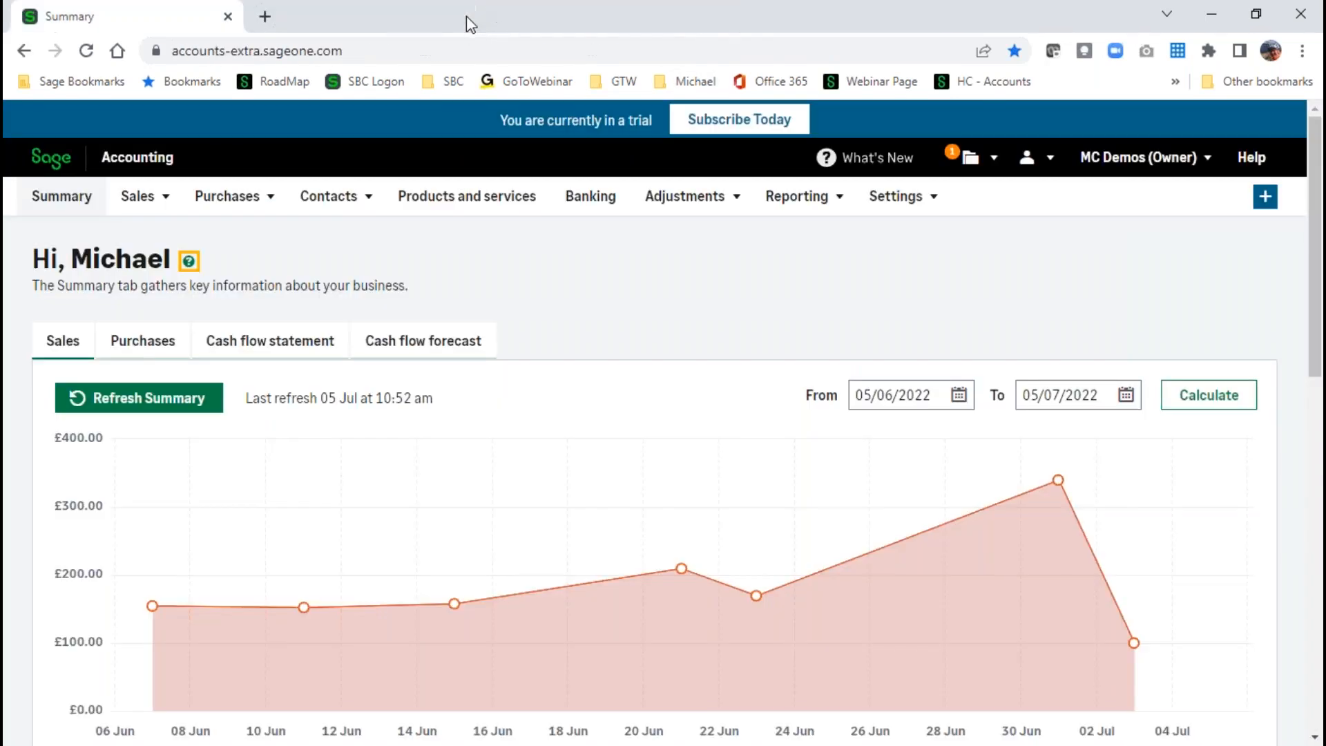
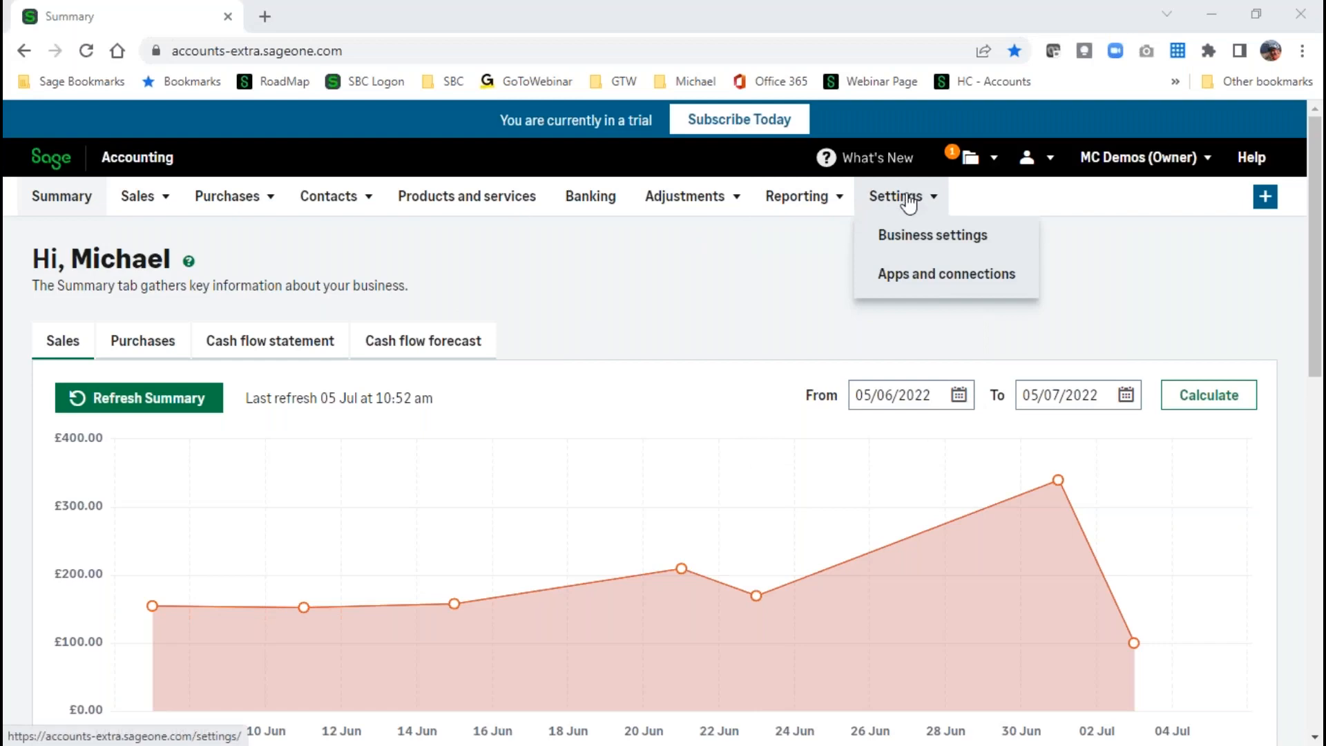
Open Business settings and look through the available categories from Business preferences to Opening balances.
left_click(919, 242)
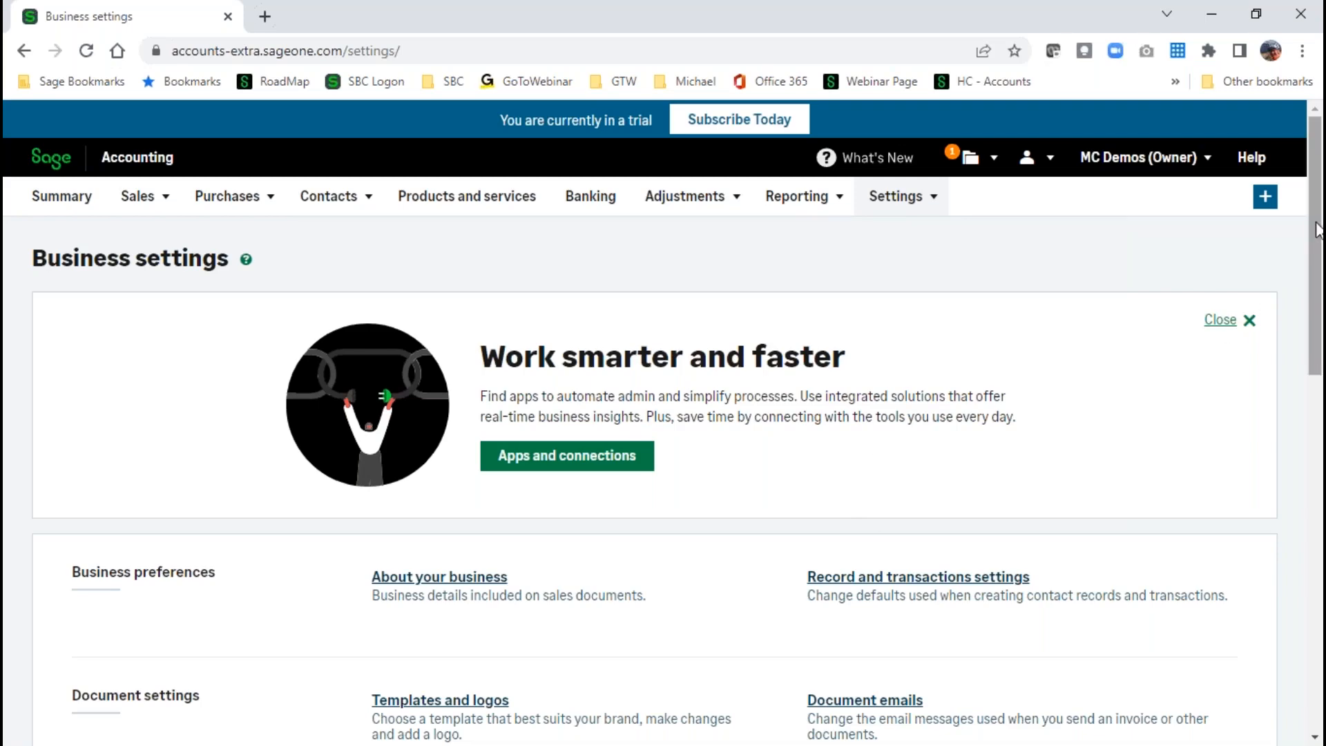
left_click_drag(1317, 230, 1317, 585)
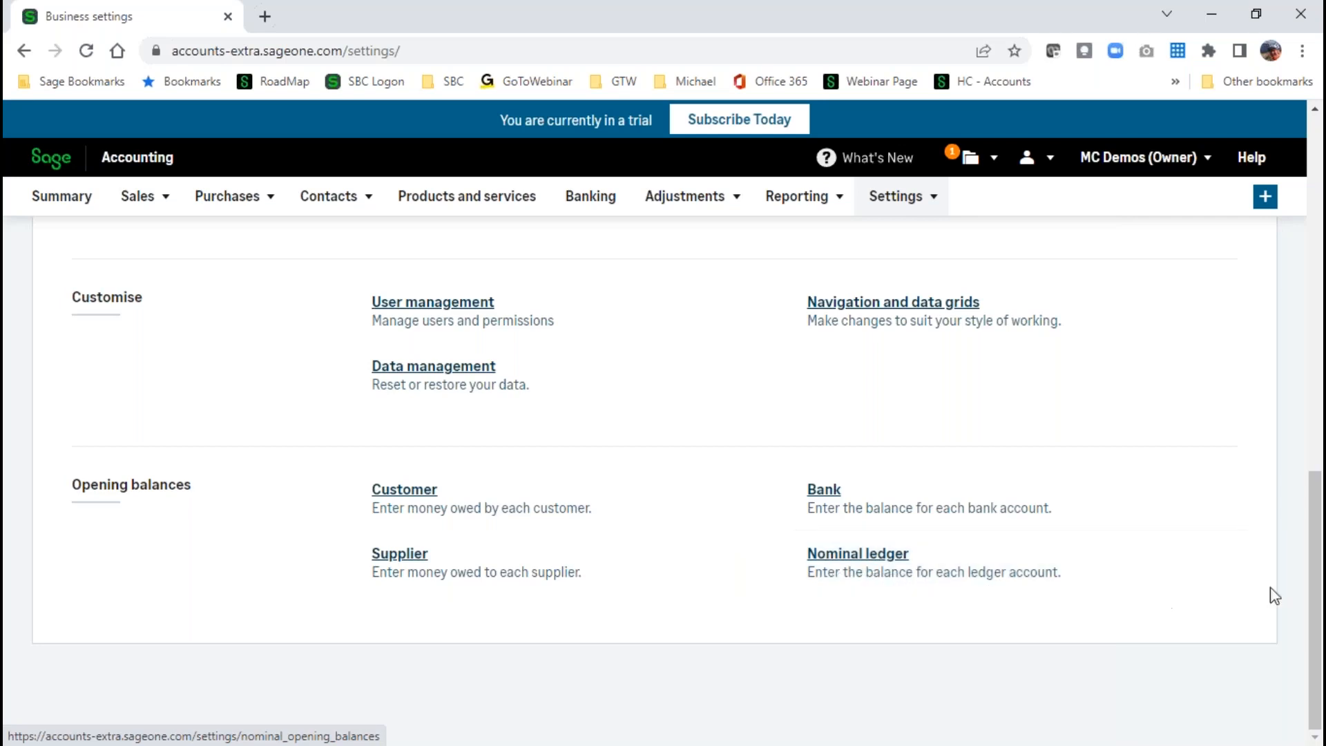
left_click_drag(1315, 594, 1319, 340)
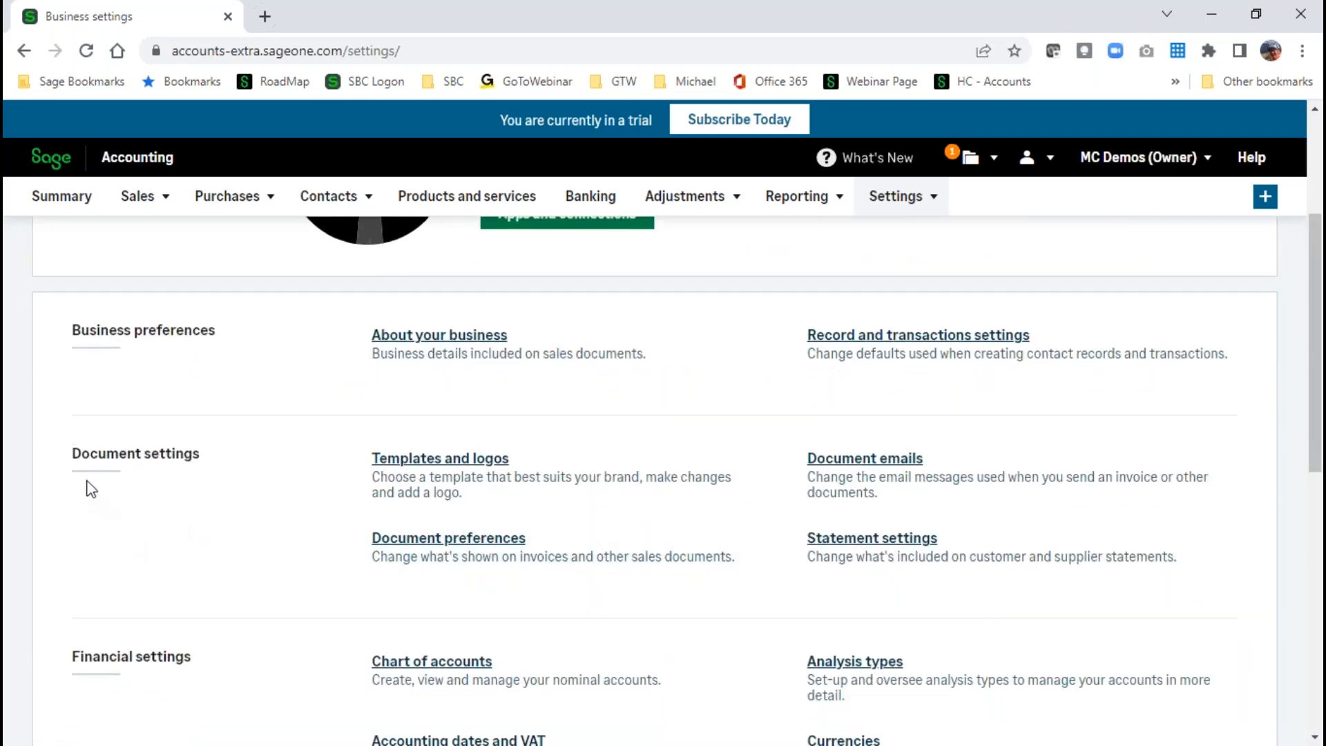
Open Templates and logos, compare the product-based and service-based layouts, and preview the currently selected template.
left_click(433, 467)
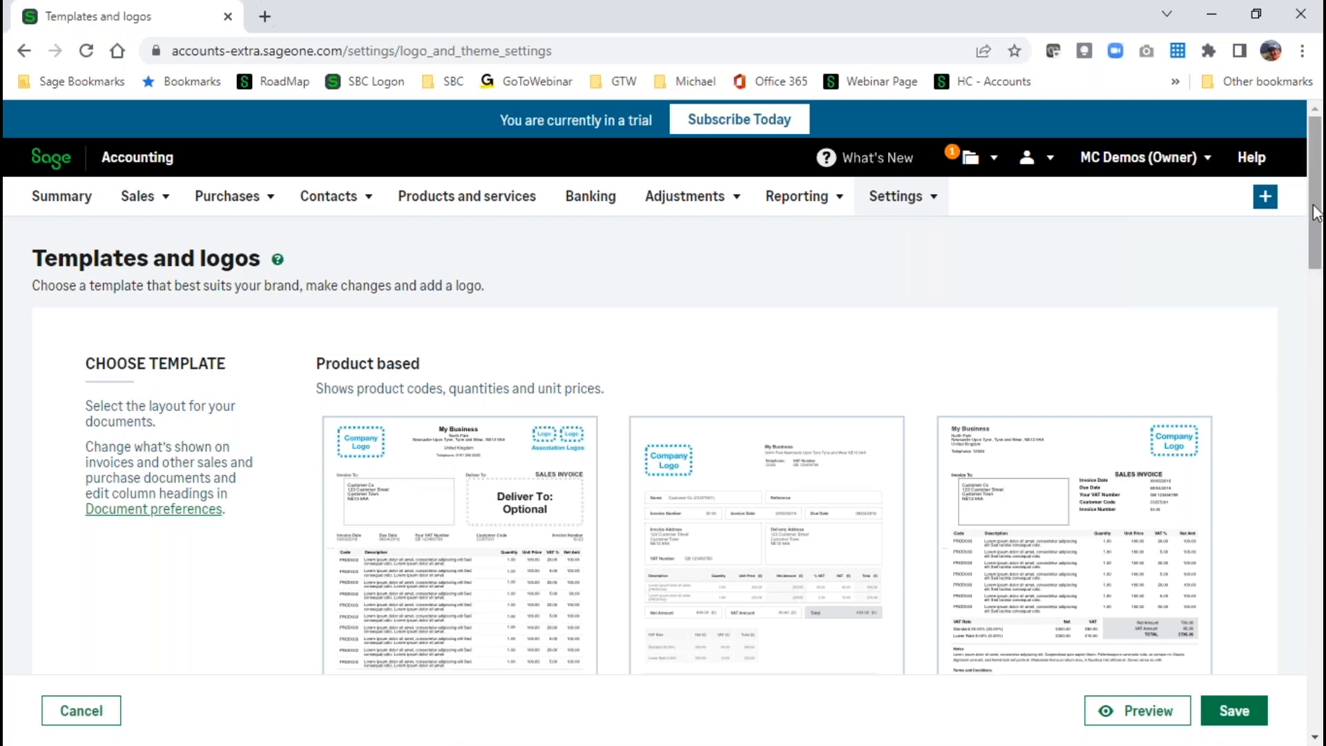
left_click_drag(1315, 212, 1312, 243)
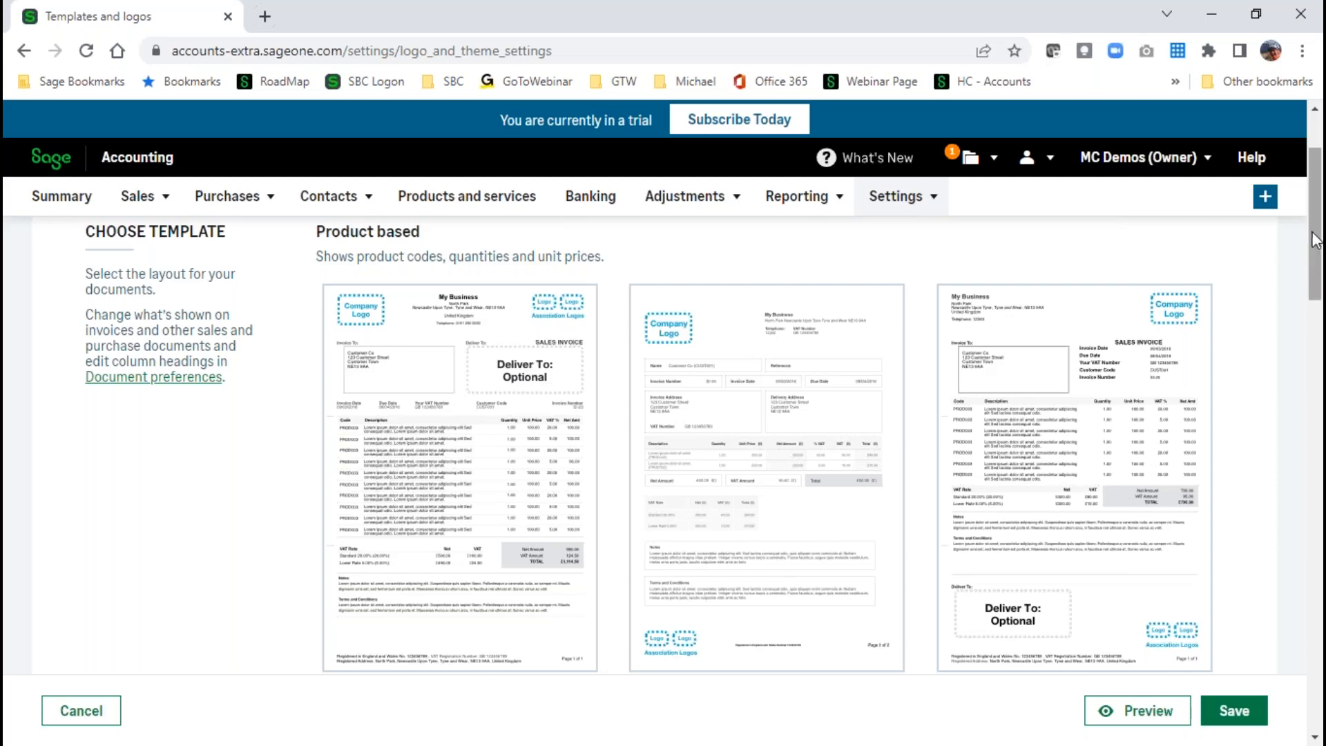
left_click_drag(1310, 247, 1310, 361)
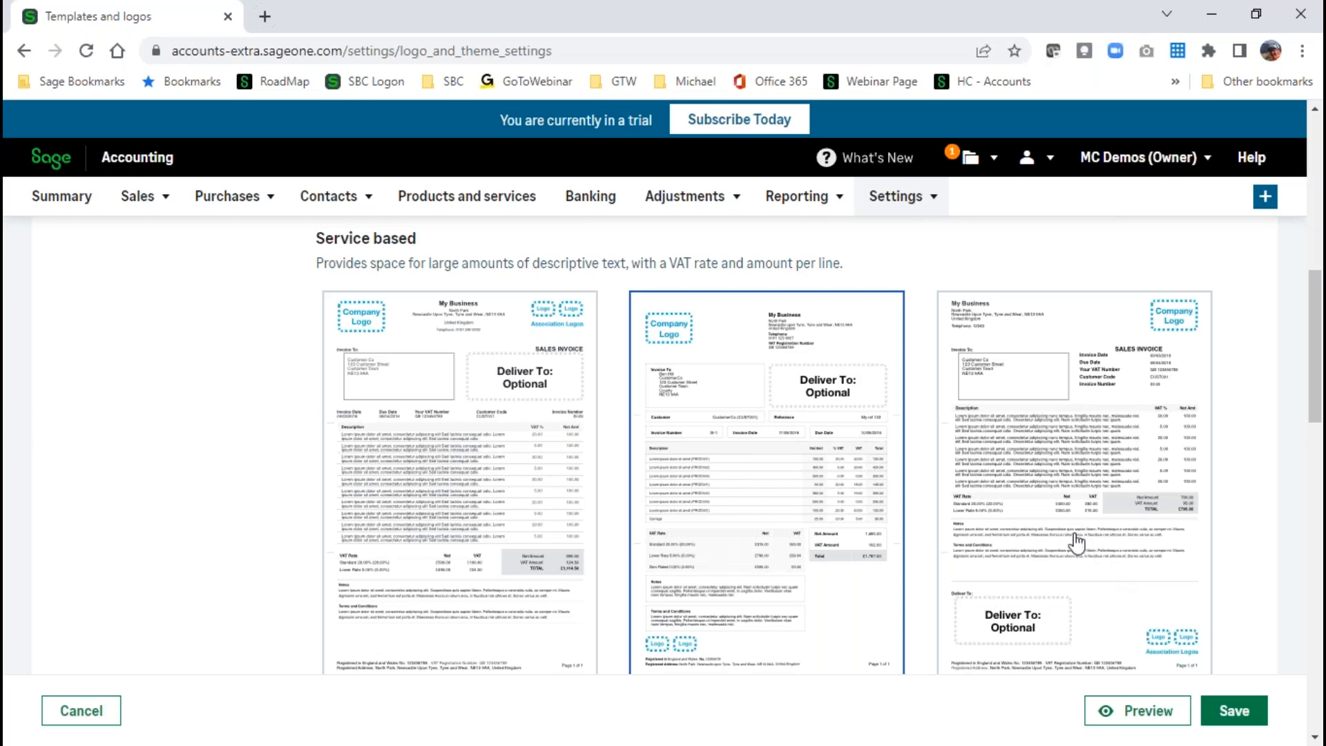
left_click(1118, 711)
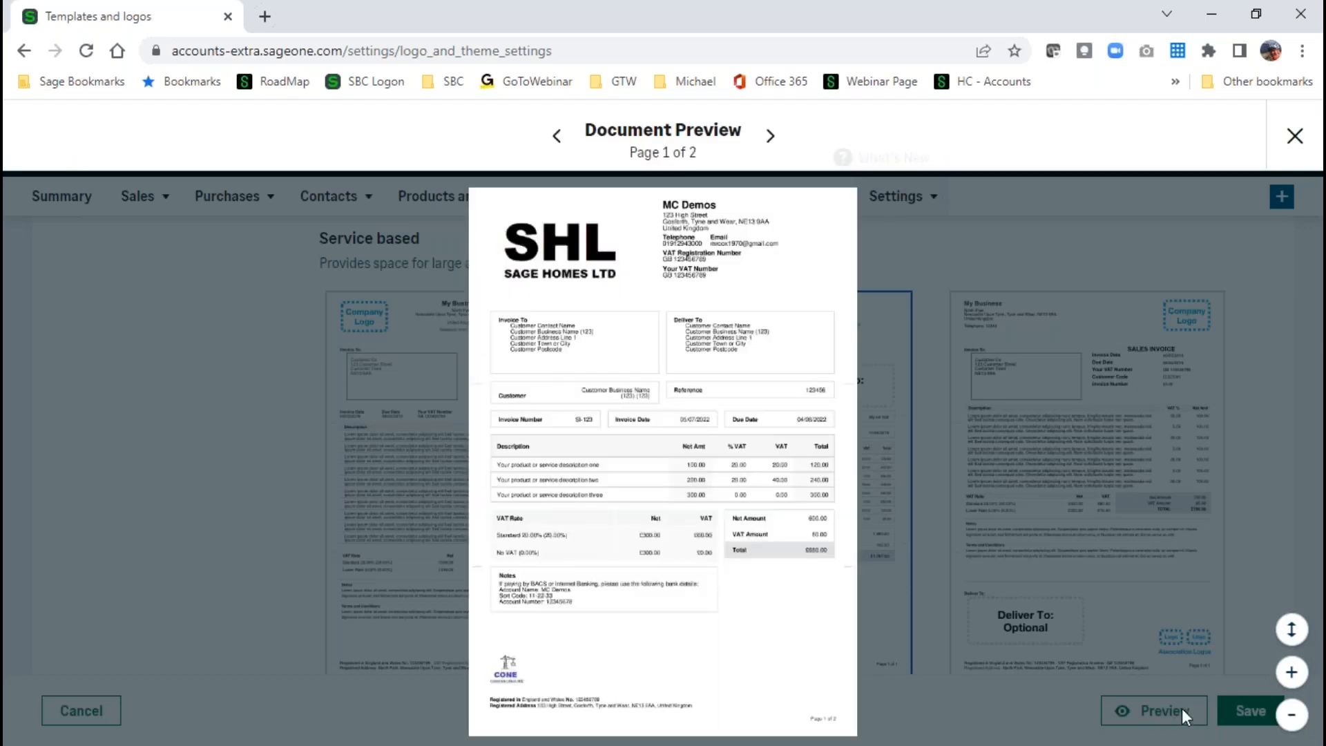
Enlarge the invoice preview, read page 1 from the company logo to the registered address, and close the preview.
left_click(1292, 680)
left_click(1292, 680)
left_click(1293, 681)
left_click(1292, 680)
left_click(1292, 681)
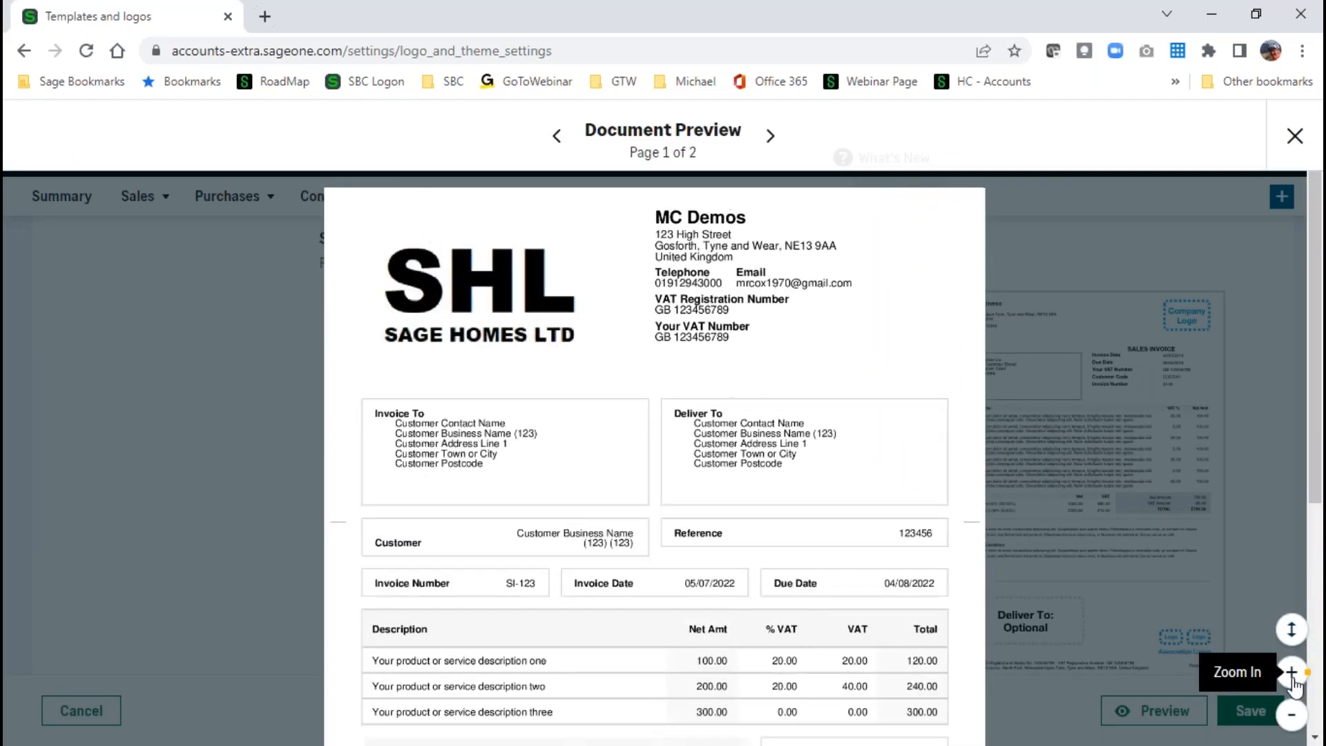
left_click_drag(1314, 338, 1315, 352)
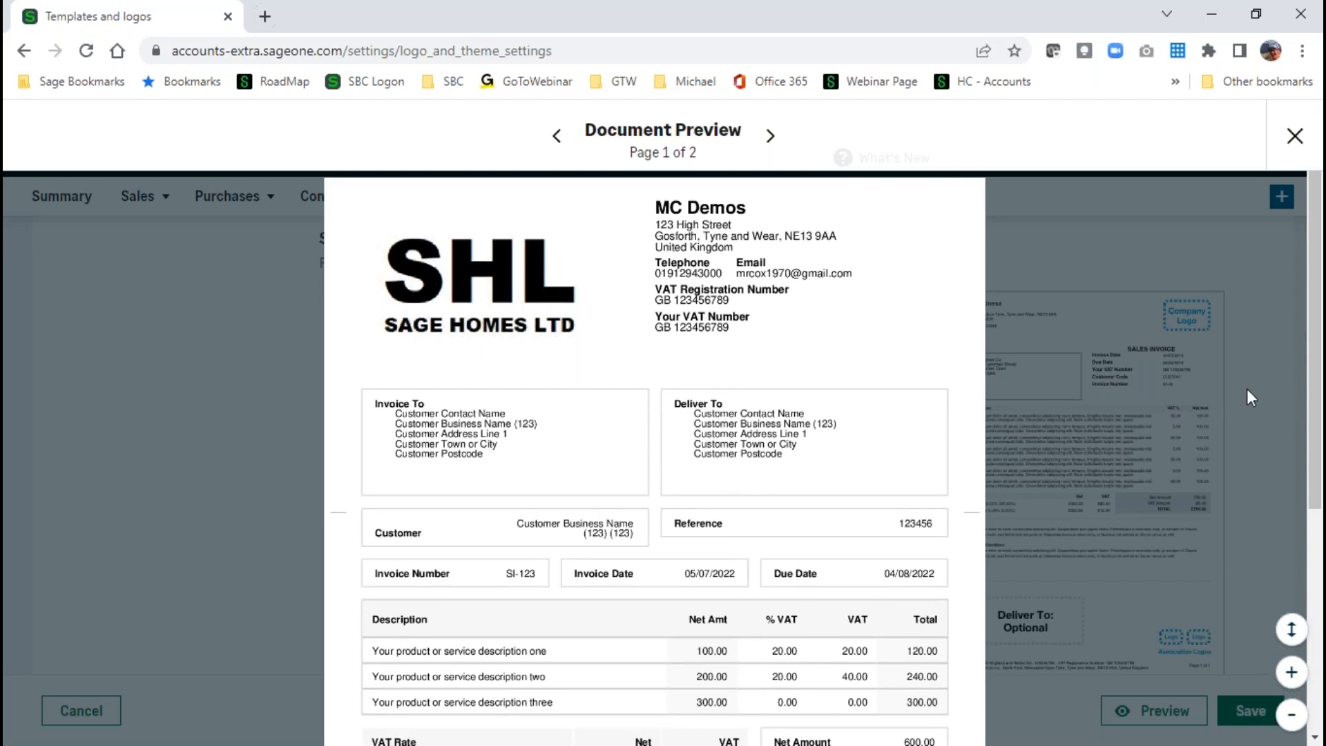
left_click_drag(1309, 349, 1309, 518)
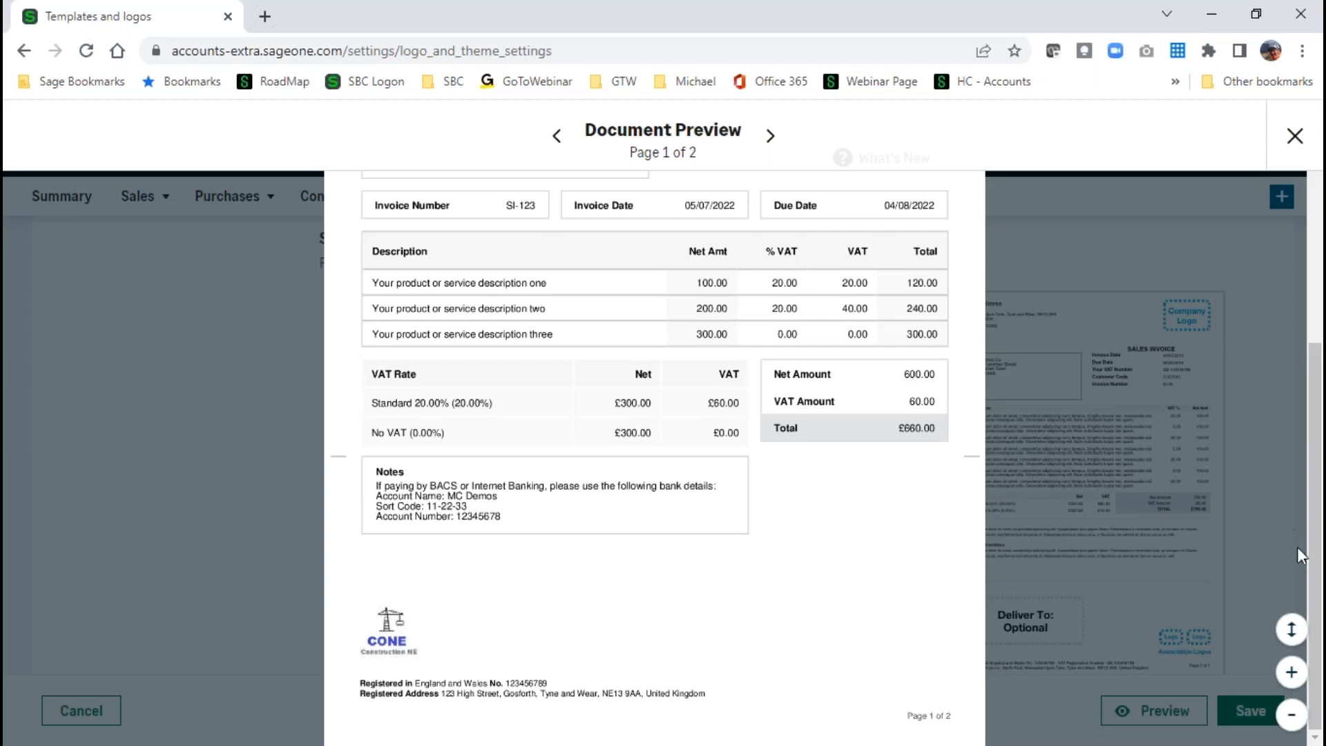
left_click_drag(1308, 552, 1307, 226)
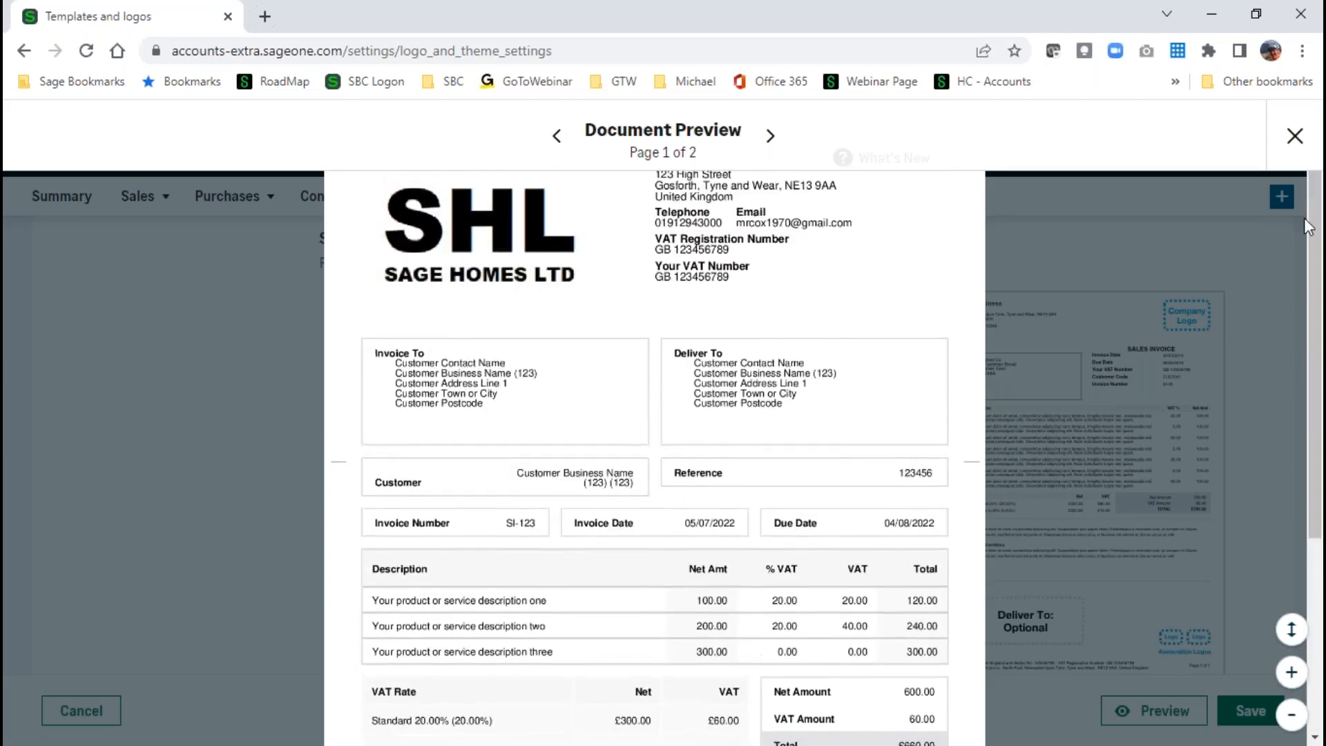
left_click(1295, 136)
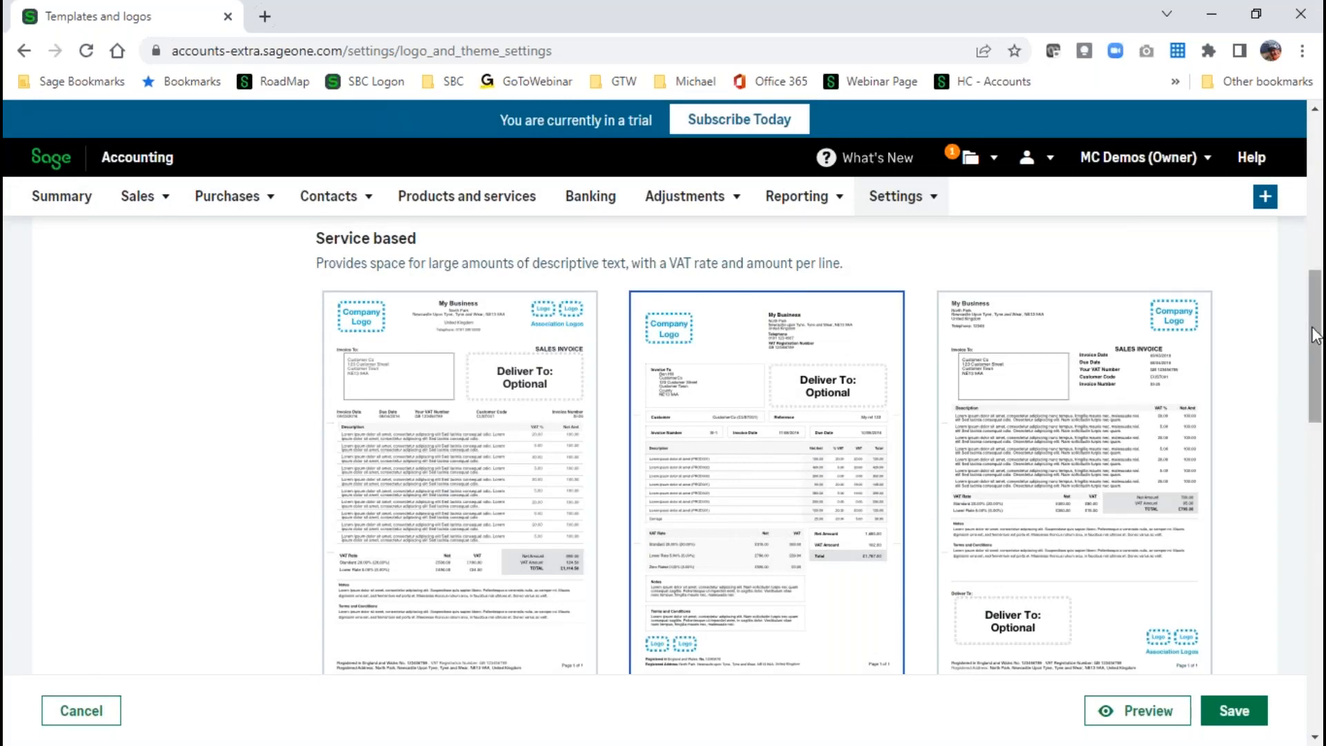
Remove the existing SHL company logo and the Cone Construction NE association logo.
left_click_drag(1315, 336, 1316, 498)
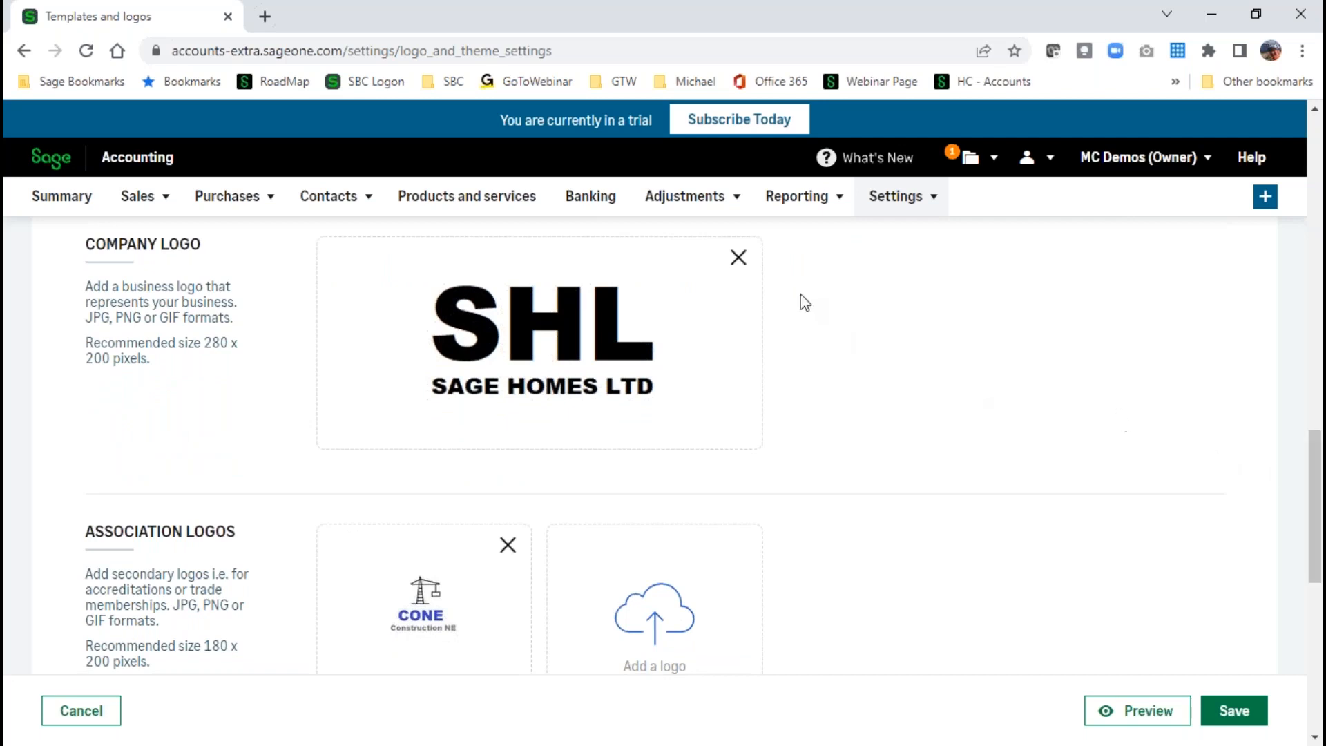
left_click(738, 258)
left_click(508, 546)
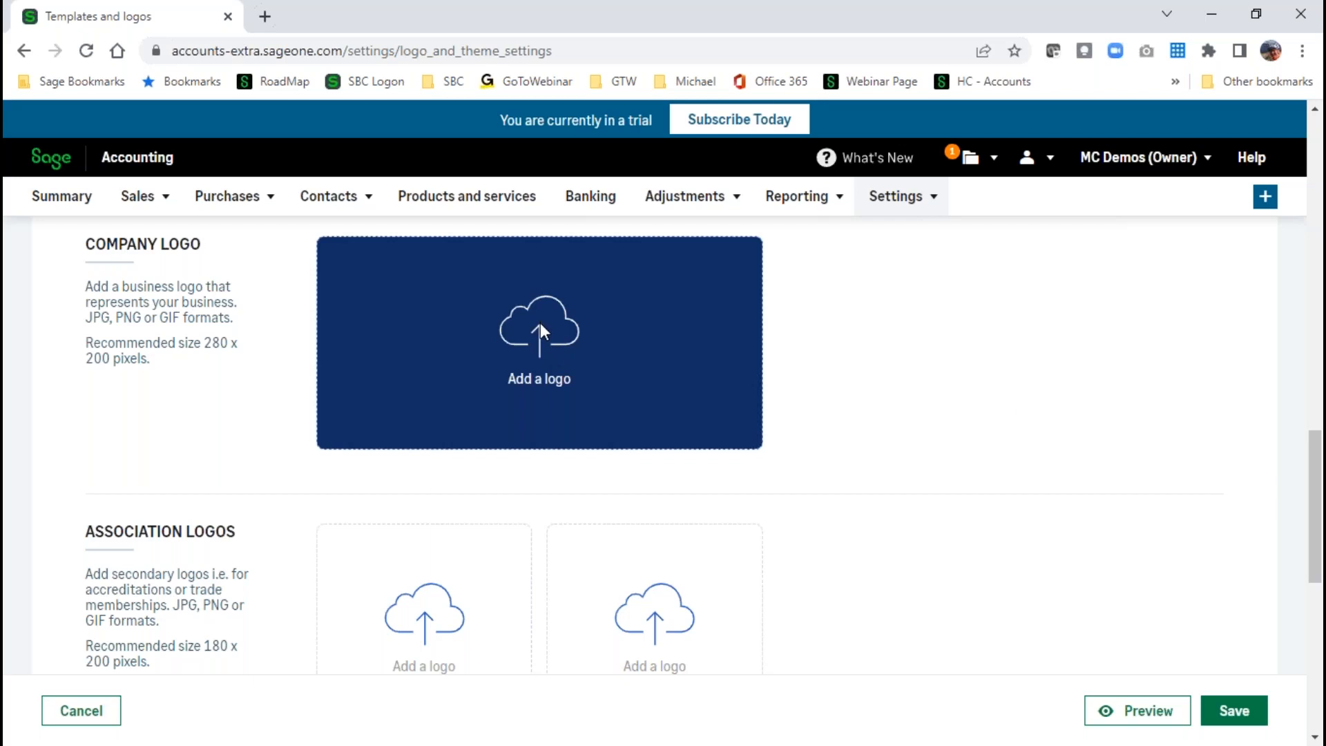
Upload SHL-Logo.png from the Desktop folder Admin > Logos > SBCA as the company logo and centre it in its frame.
left_click(540, 323)
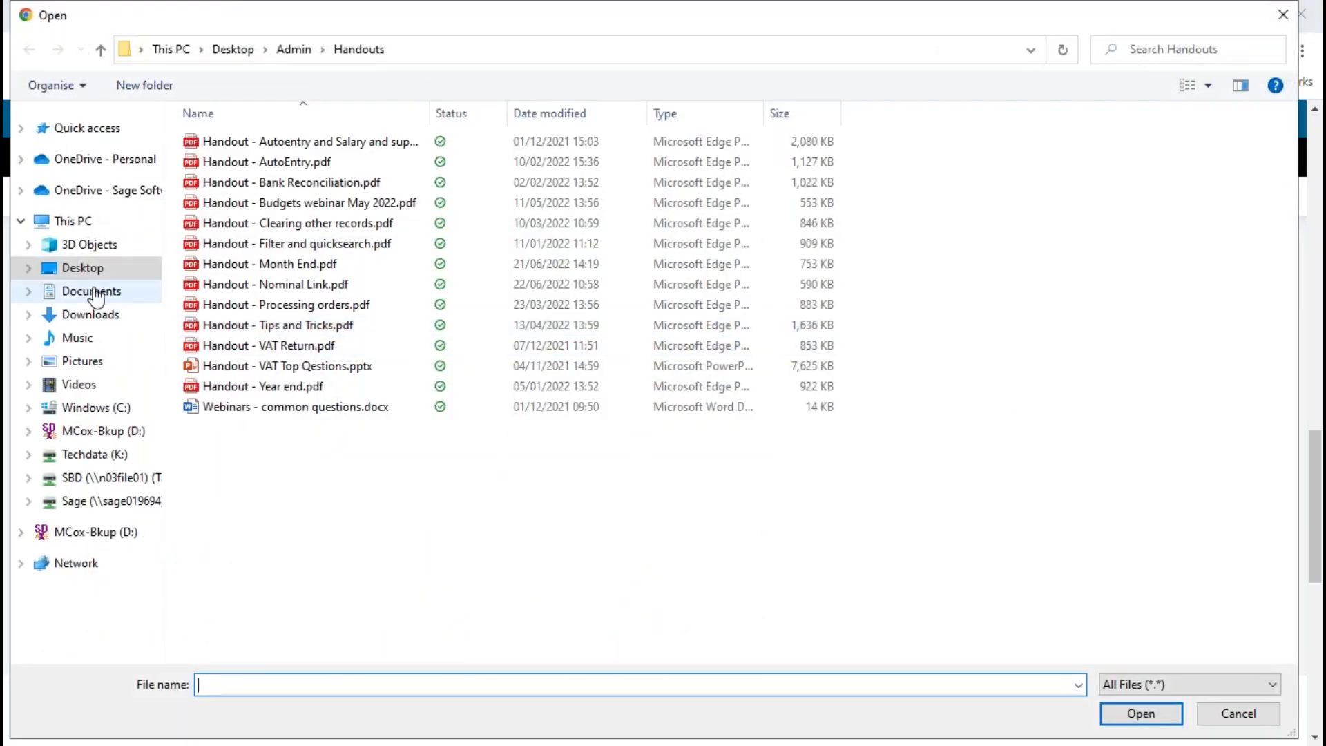
left_click(83, 268)
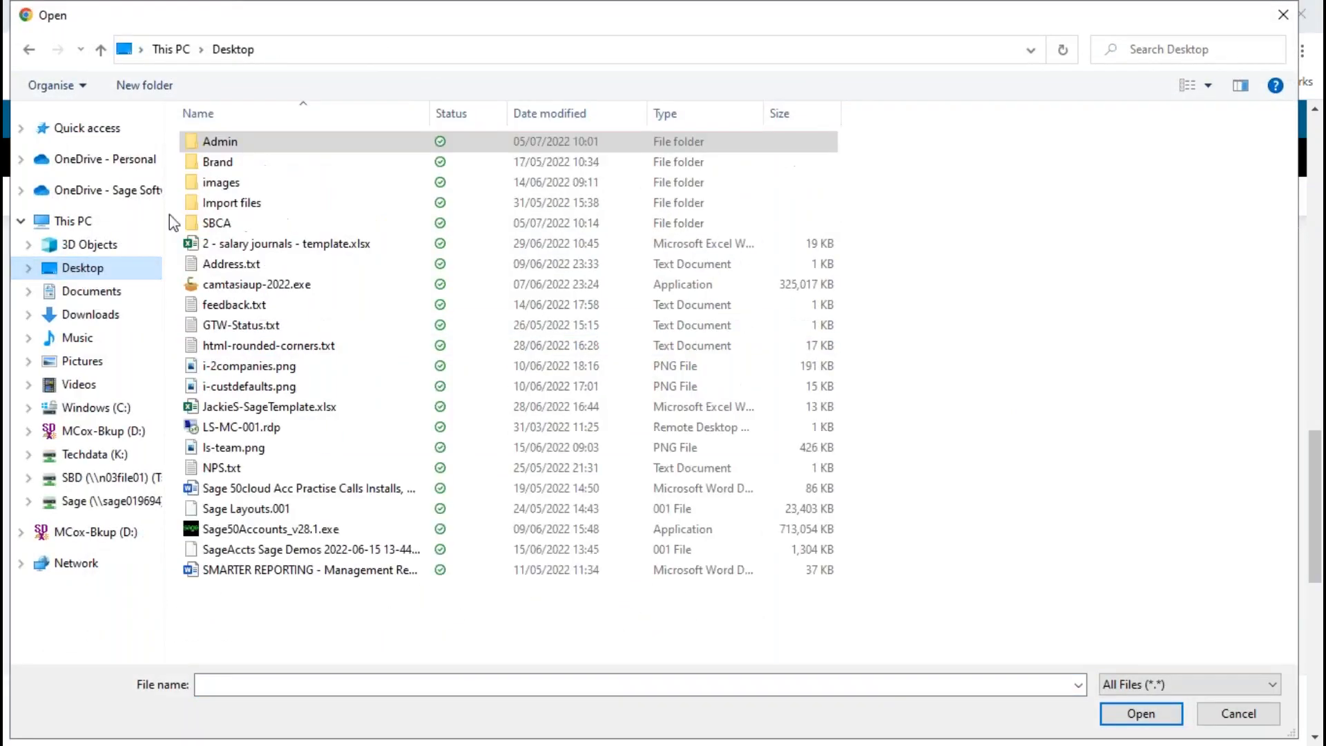
double_click(234, 148)
double_click(226, 225)
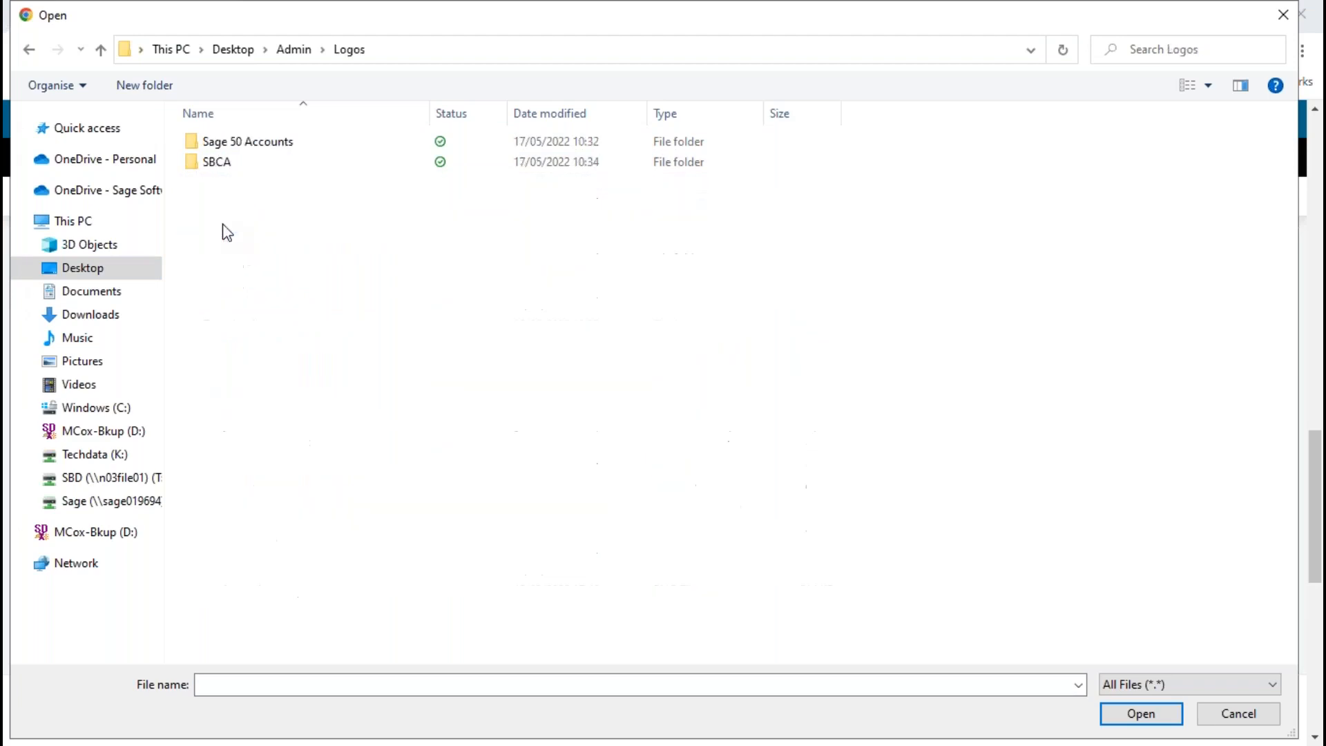
double_click(242, 165)
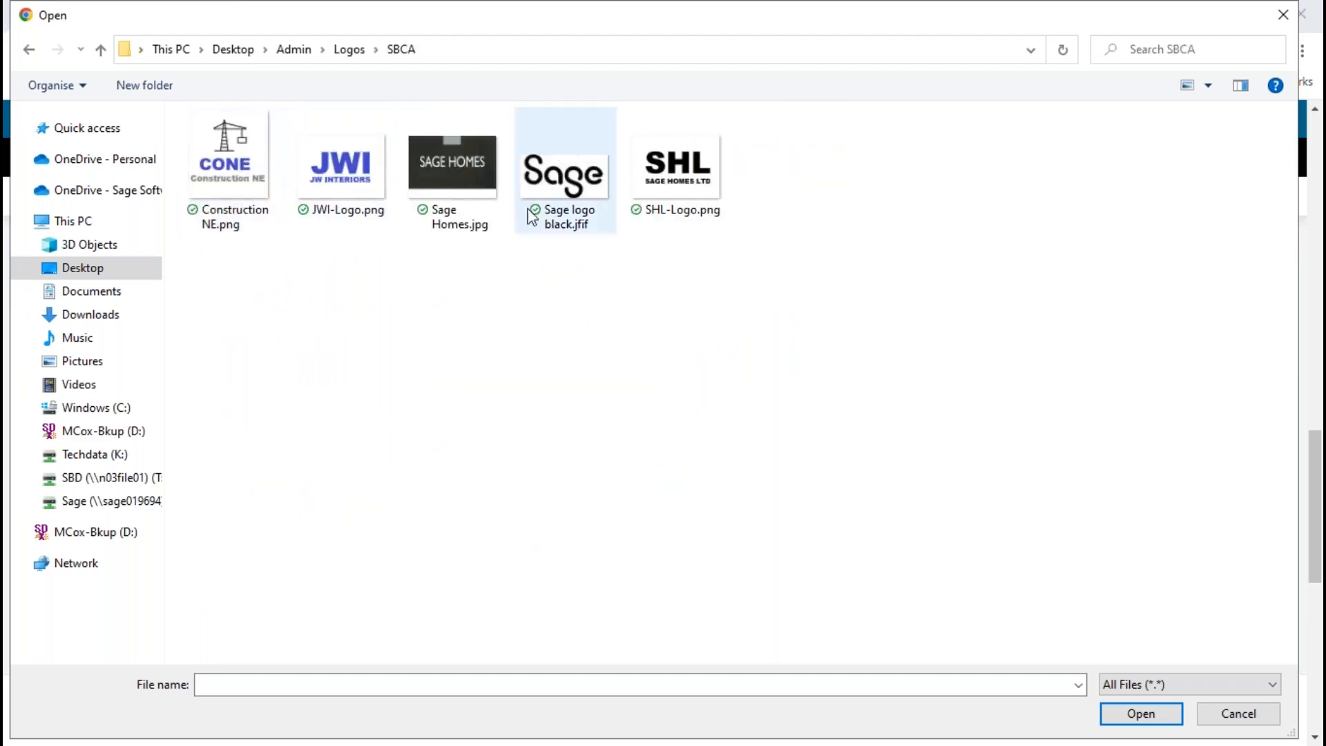
left_click(668, 187)
left_click(1139, 714)
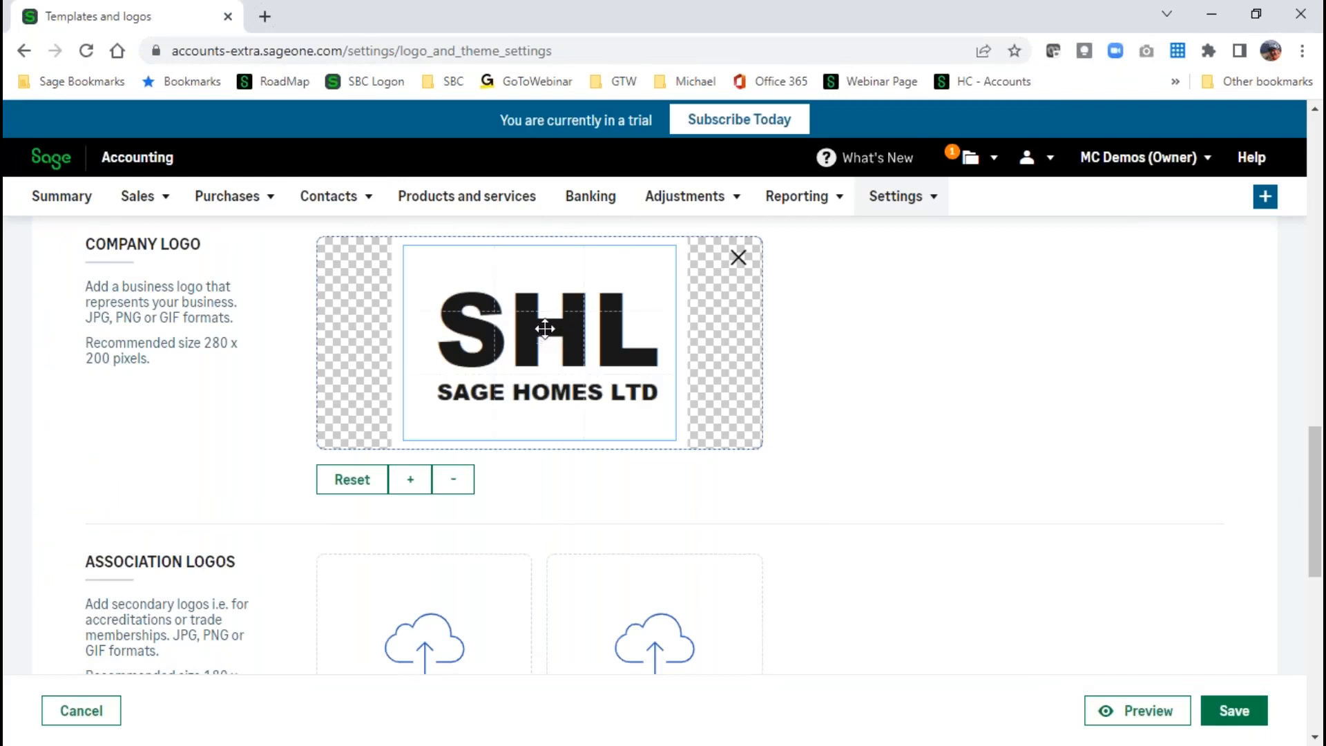
mouse_move(544, 329)
left_mouse_down()
mouse_move(595, 314)
mouse_move(495, 207)
mouse_move(473, 376)
mouse_move(536, 325)
left_mouse_up()
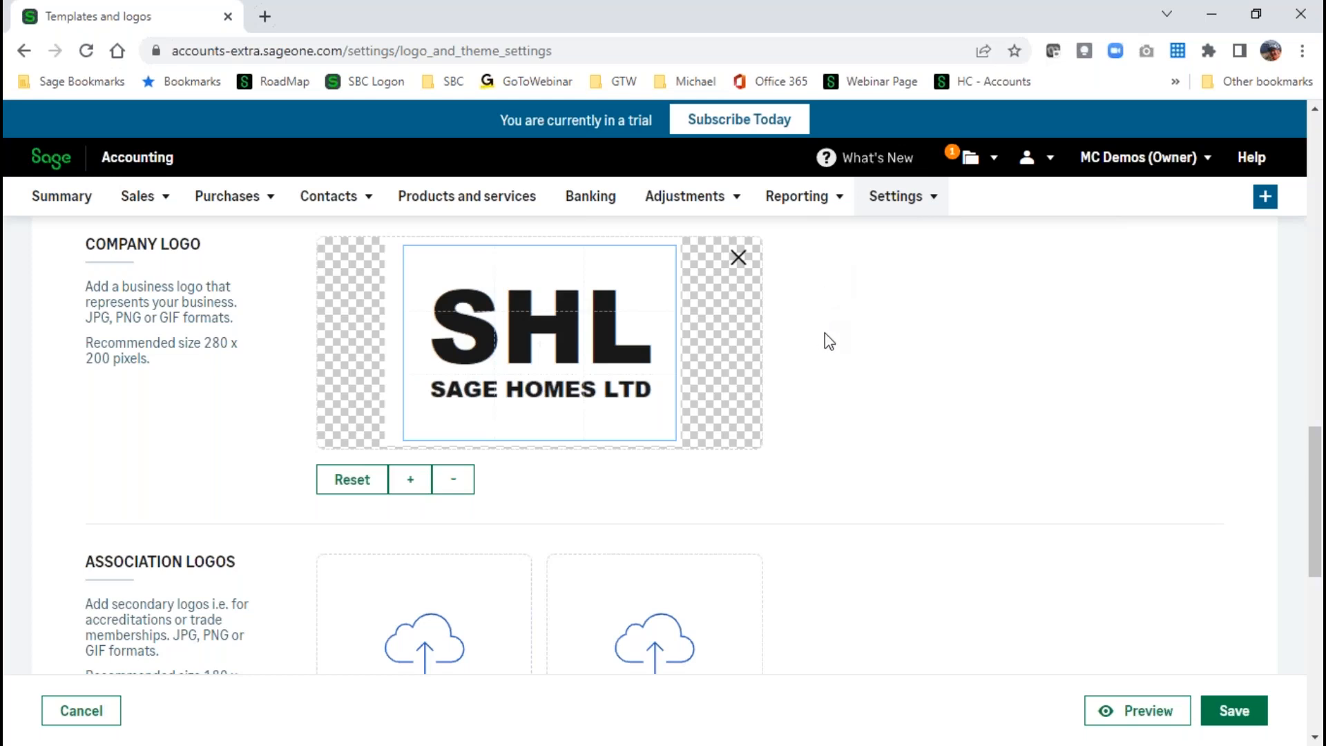
Add Construction NE.png as the first association logo, shrink it one step and centre it in its frame.
scroll(829, 340, "down", 3)
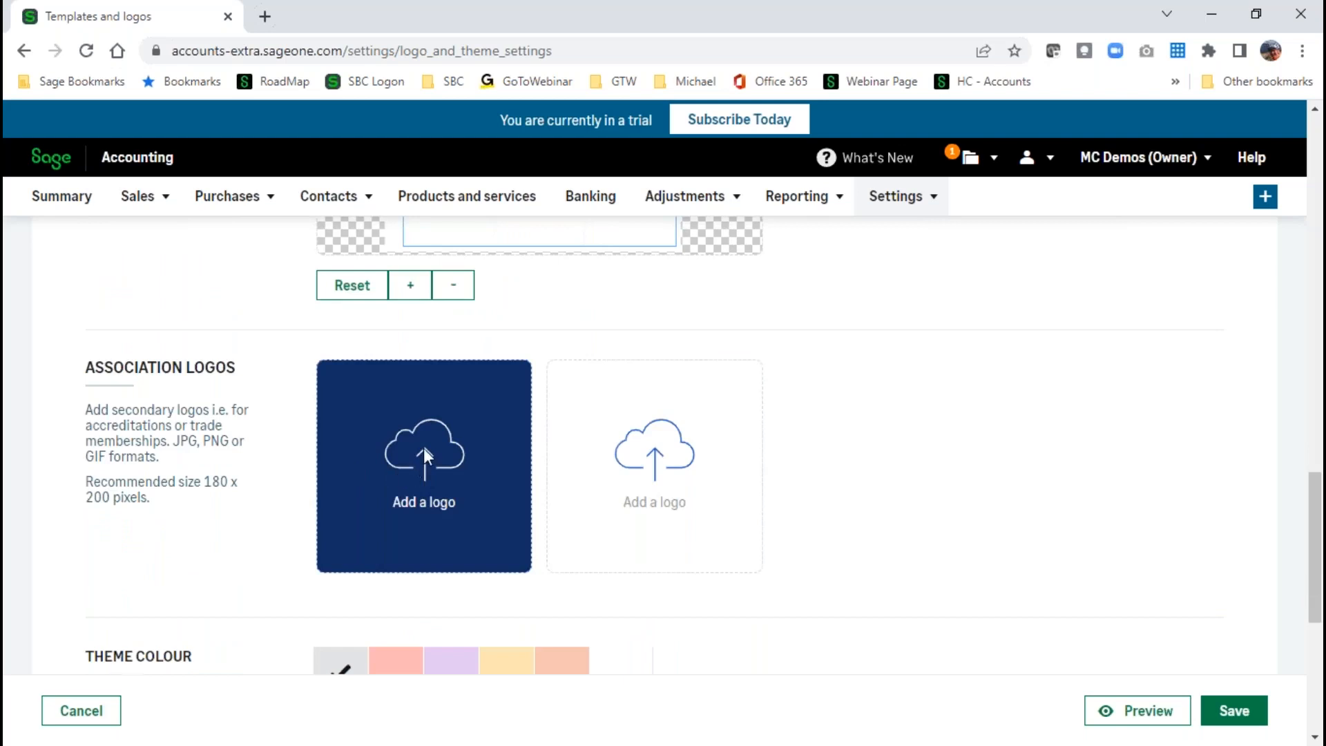
left_click(425, 448)
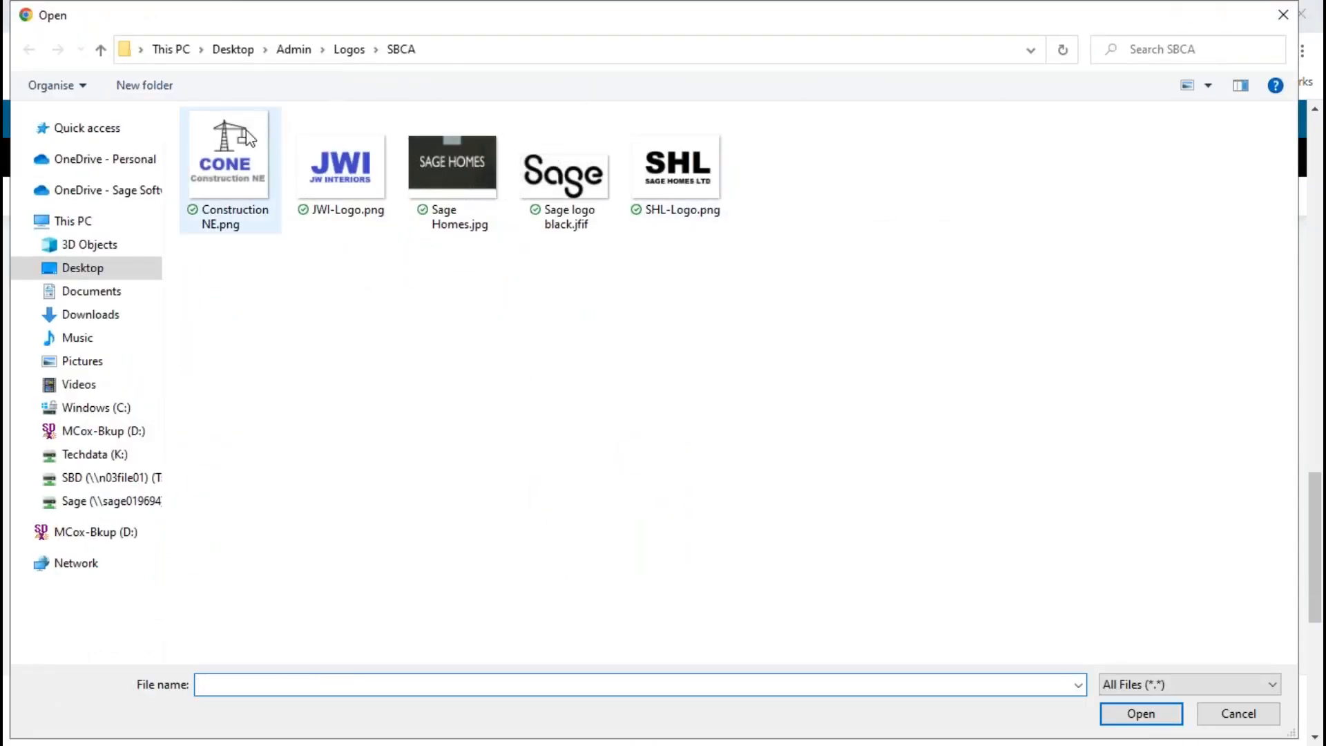
left_click(249, 138)
left_click(1136, 715)
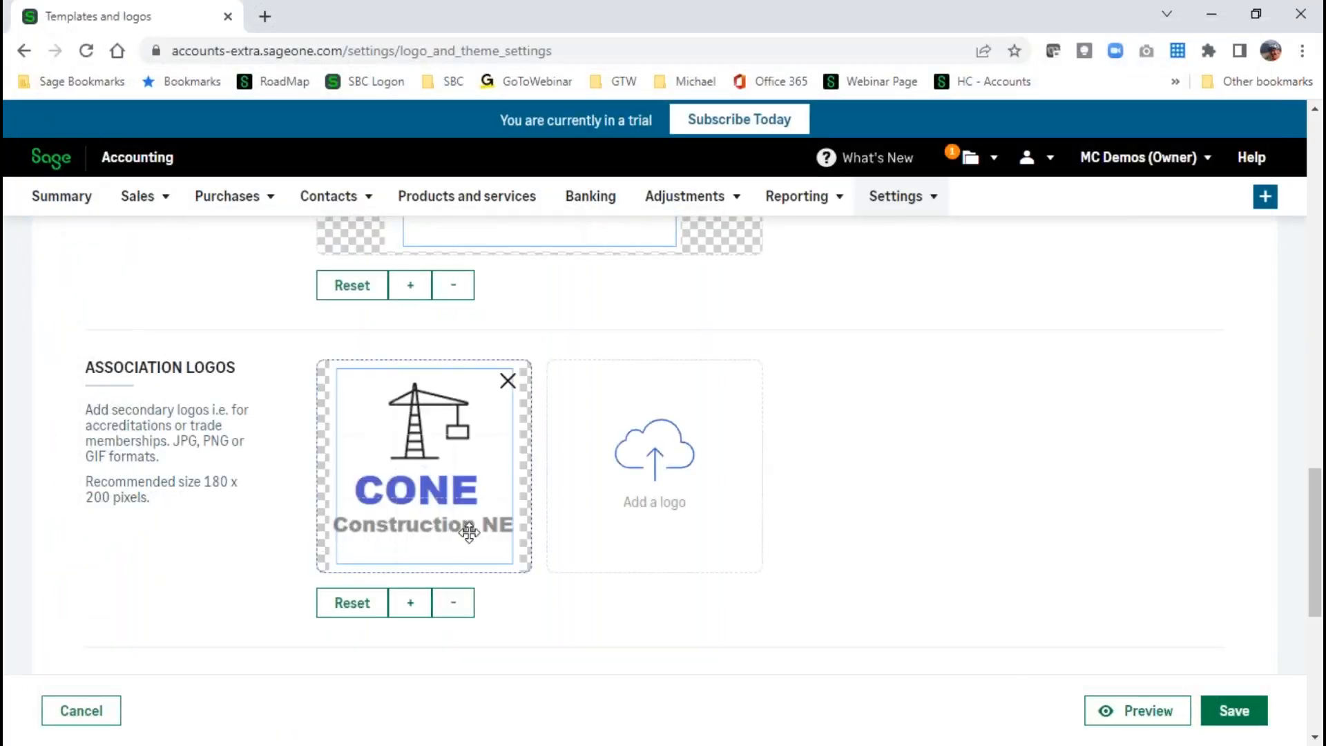
left_click(454, 604)
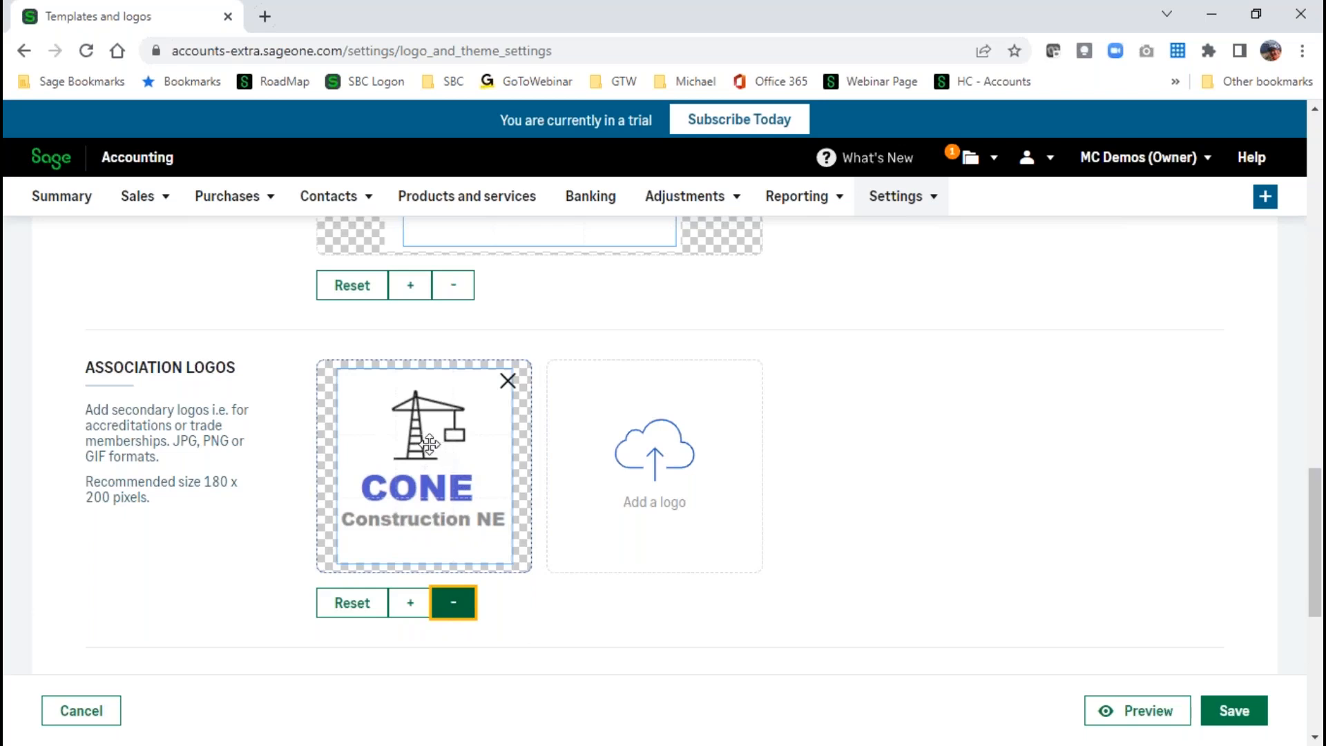
mouse_move(429, 444)
left_mouse_down()
mouse_move(489, 498)
mouse_move(429, 466)
mouse_move(419, 449)
mouse_move(430, 449)
left_mouse_up()
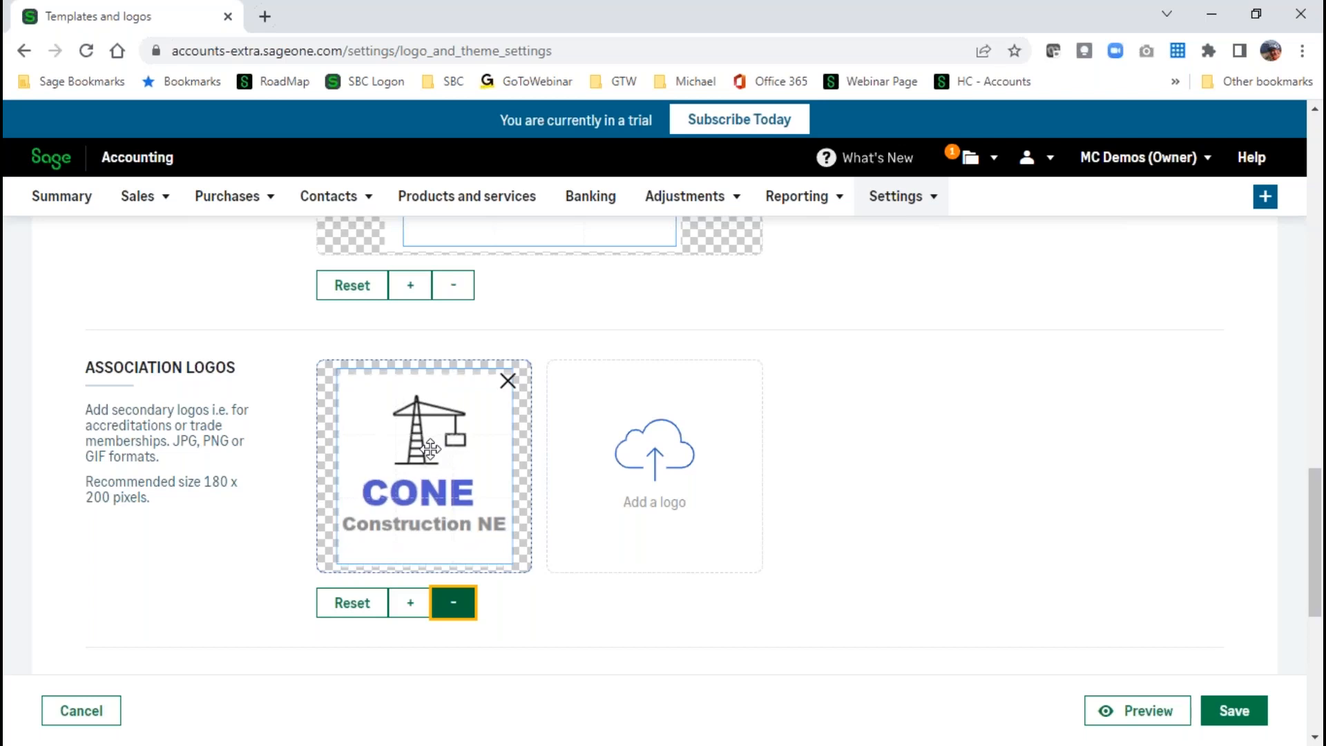
left_click(714, 607)
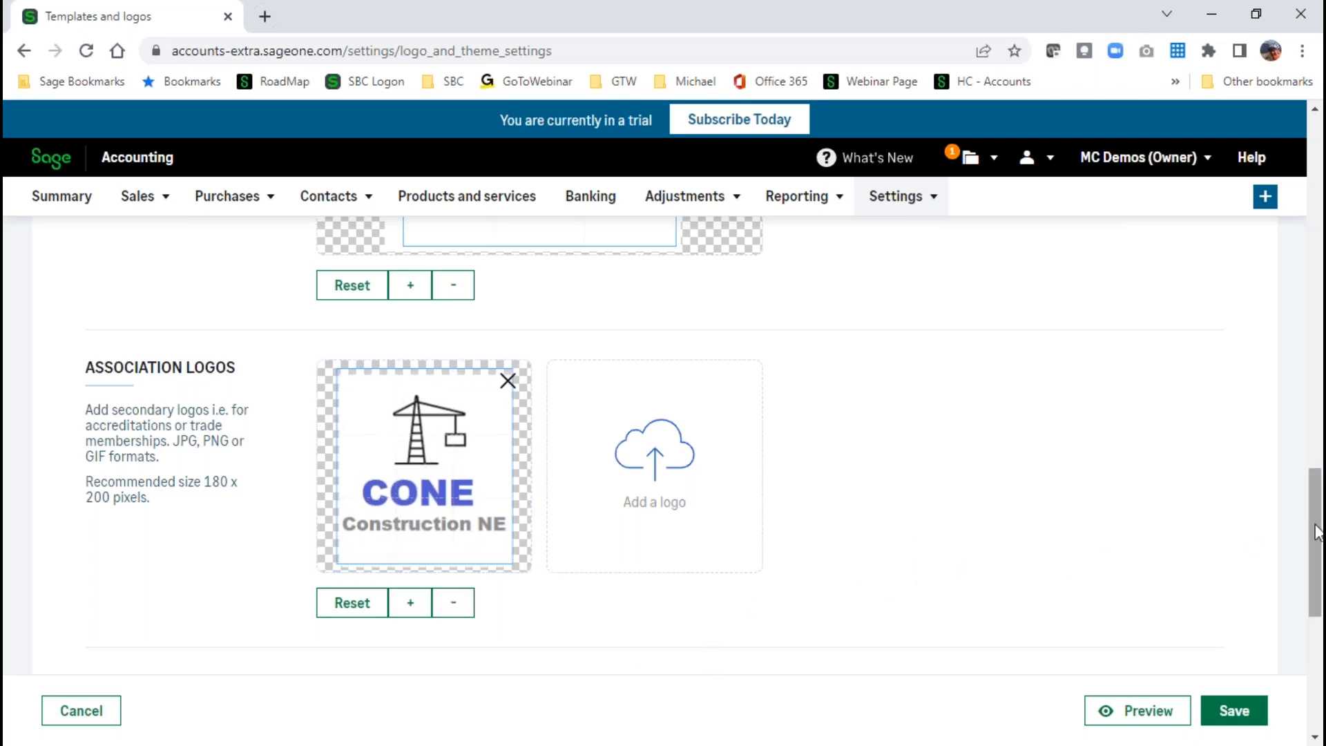
Set the document theme colour to light blue and check the invoice's appearance in the document preview.
left_click_drag(1317, 531, 1317, 632)
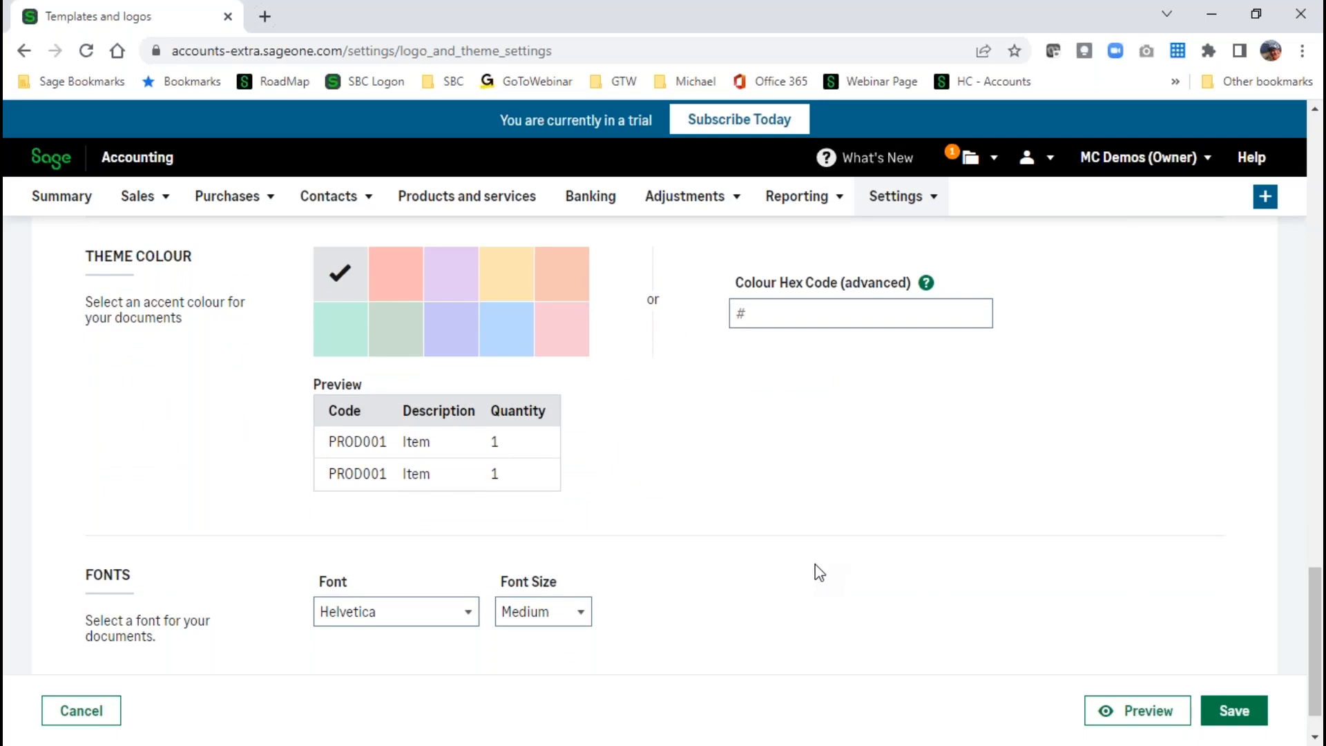
left_click(528, 339)
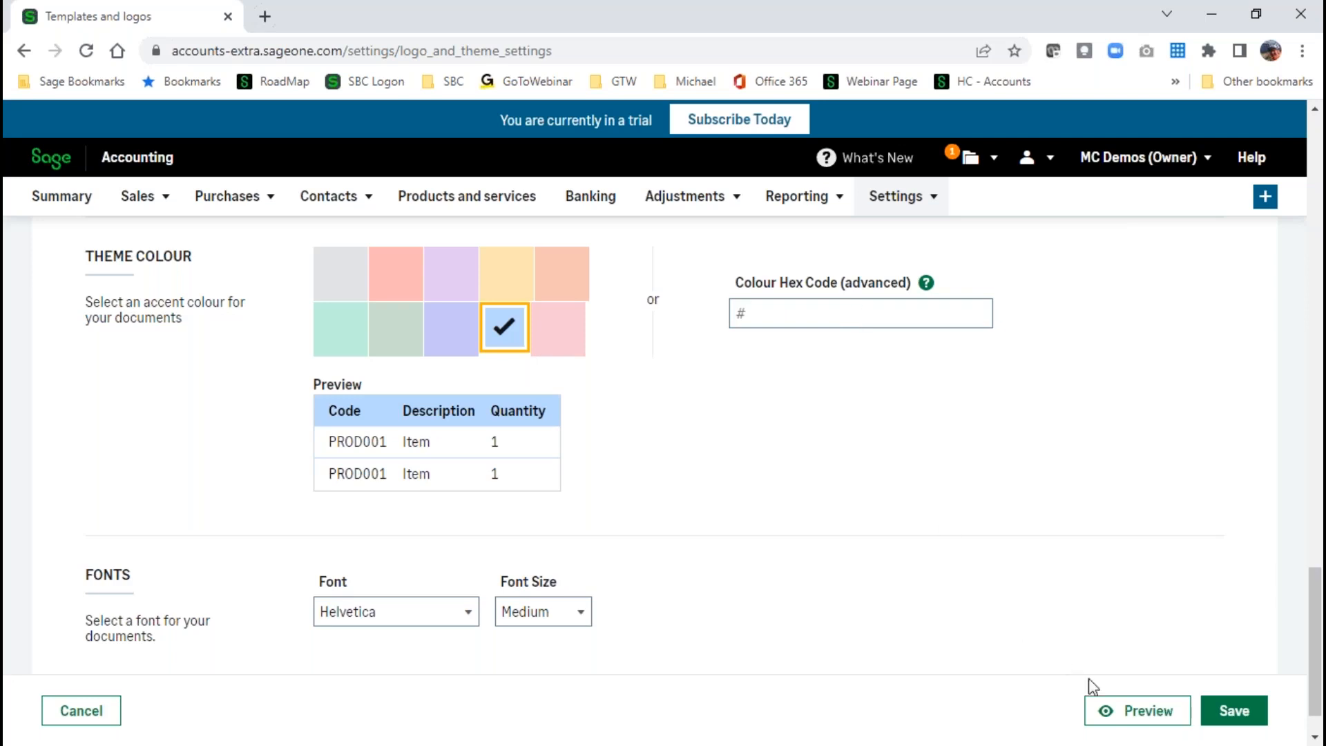
left_click(1144, 722)
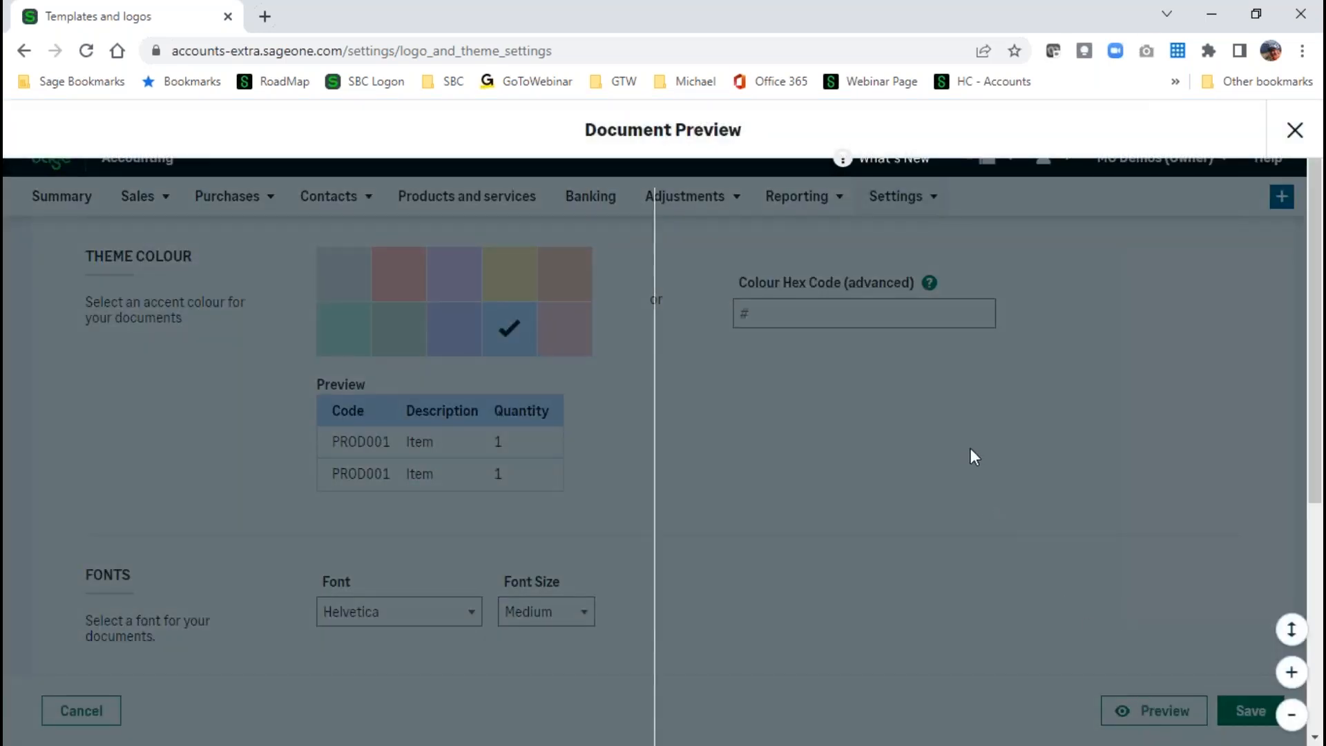
scroll(802, 402, "down", 5)
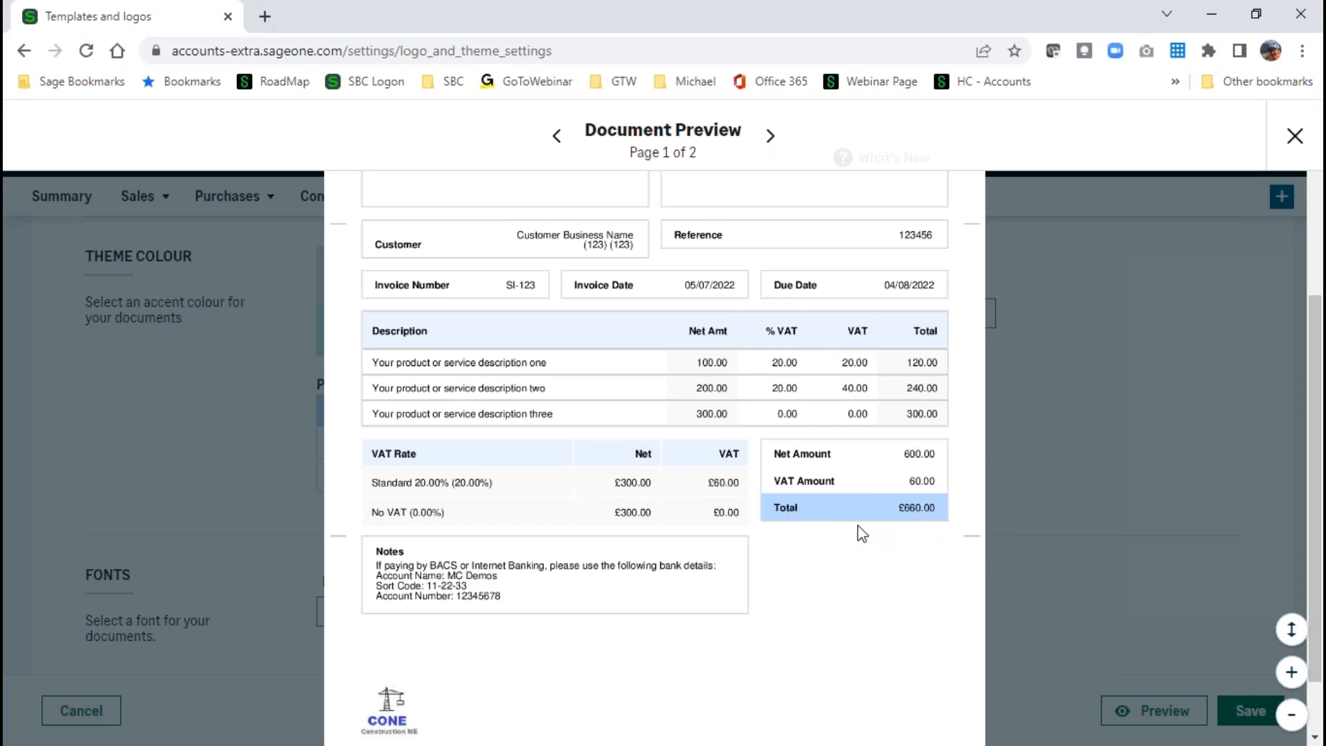
left_click(1295, 135)
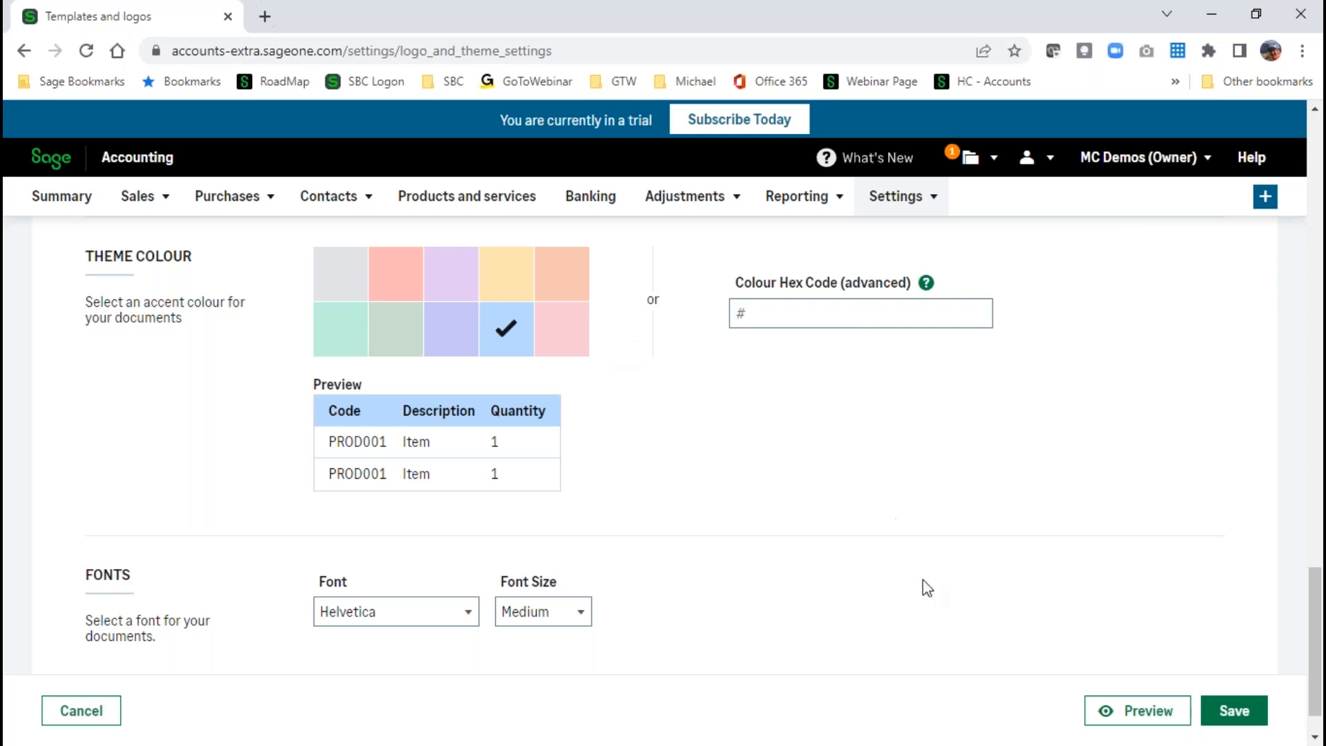
Save the template and logo changes for all new documents and open Document preferences from Business settings.
left_click(1235, 717)
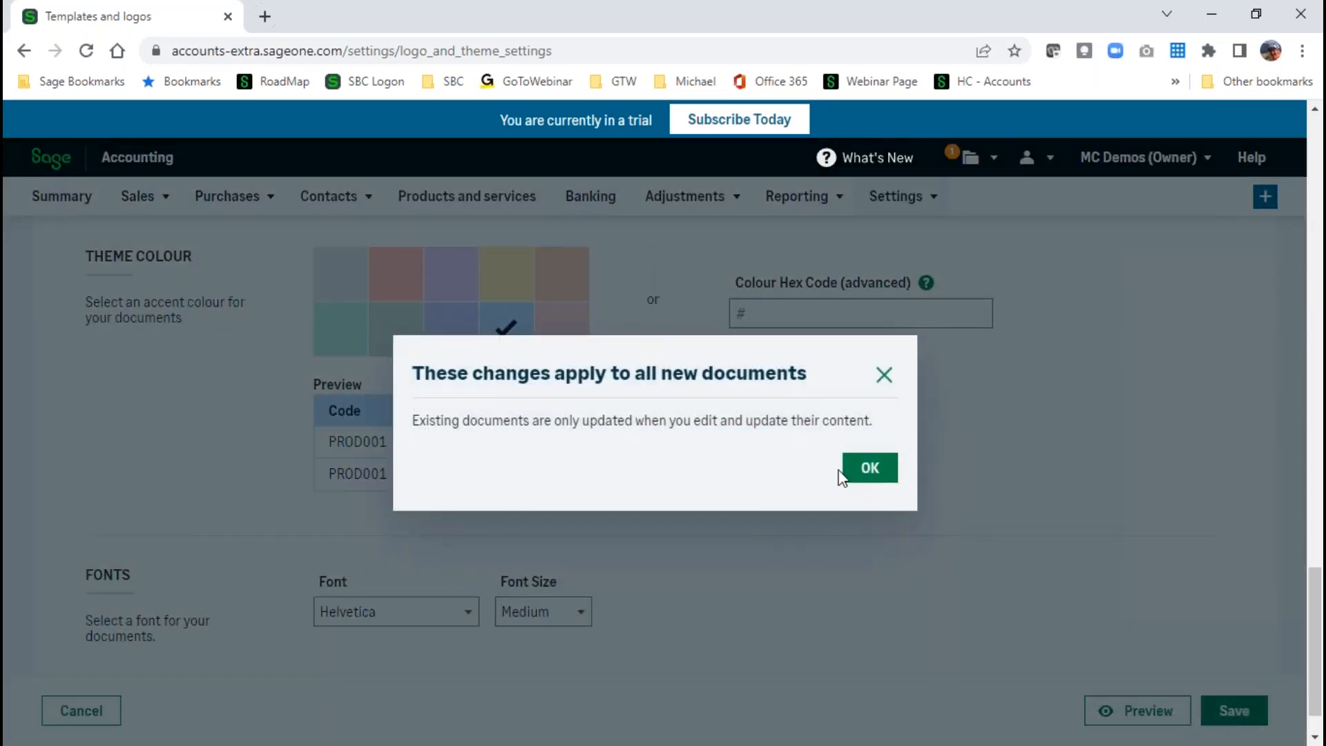
left_click(870, 470)
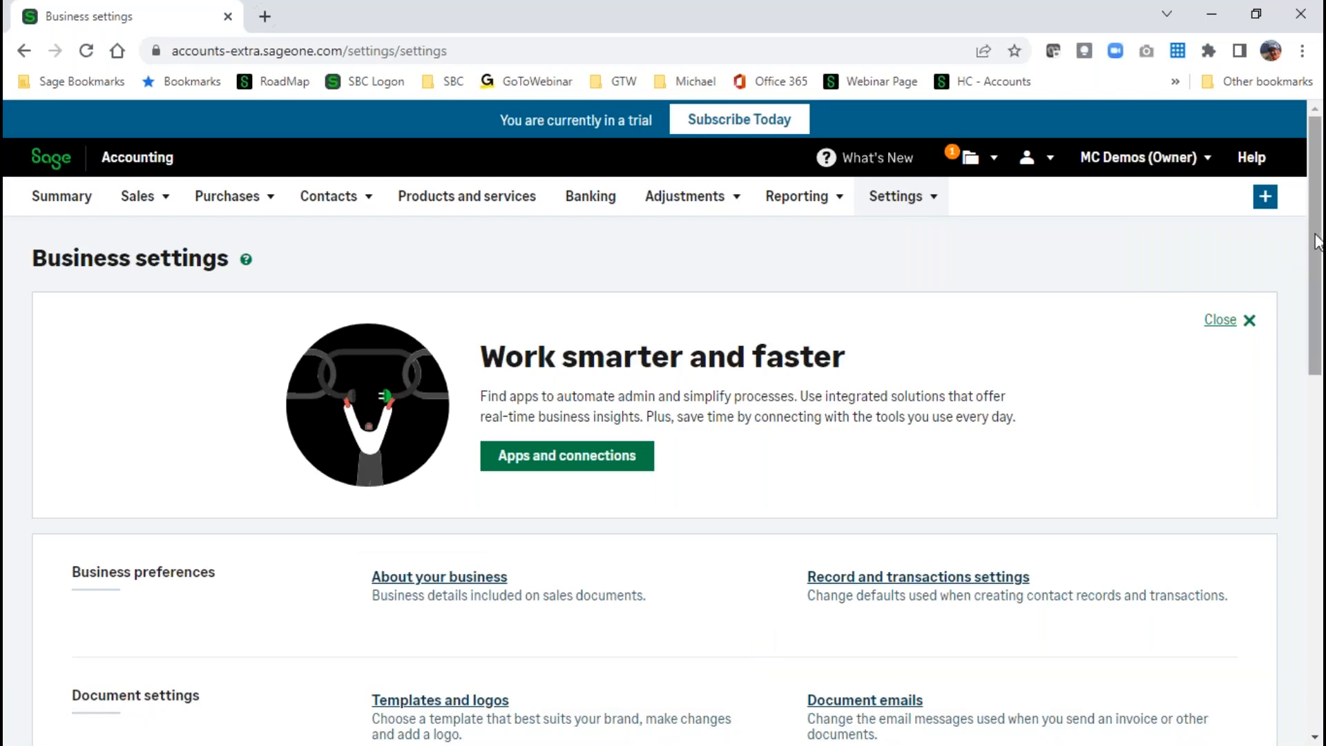
left_click_drag(1316, 239, 1316, 372)
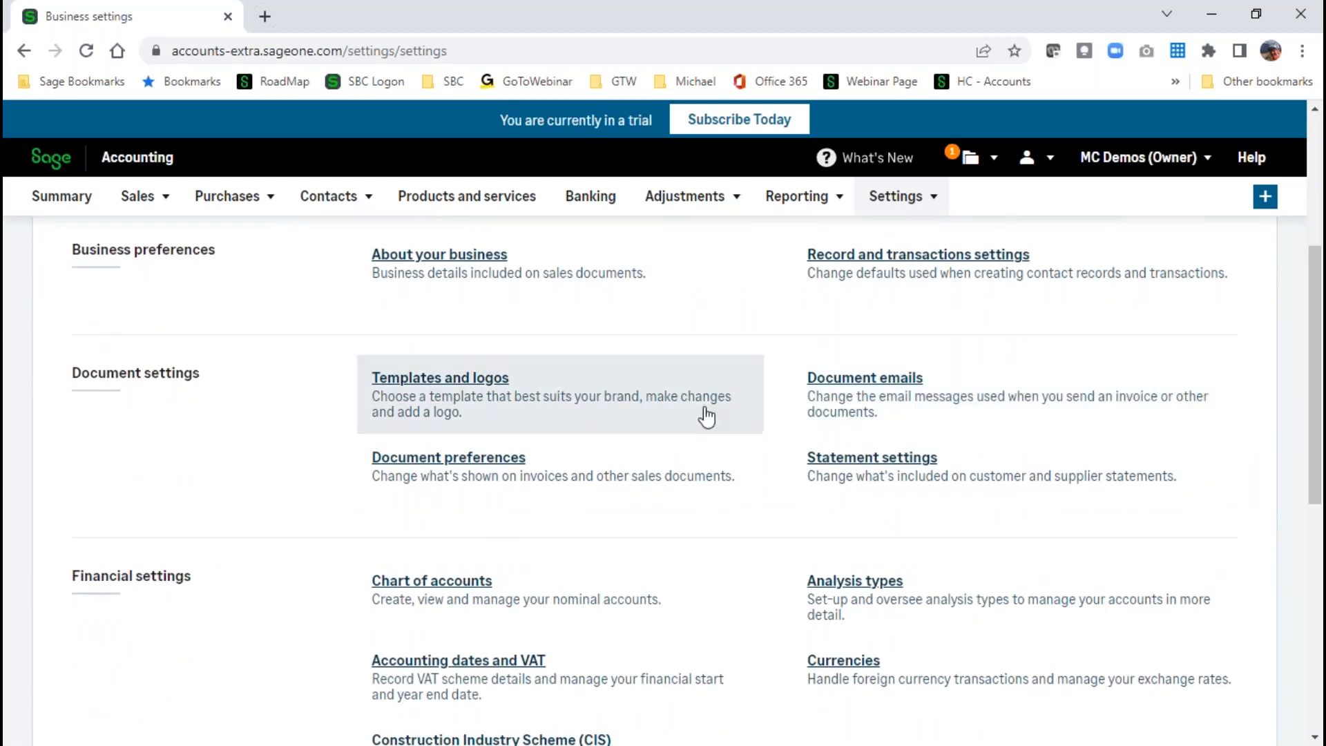
left_click(431, 476)
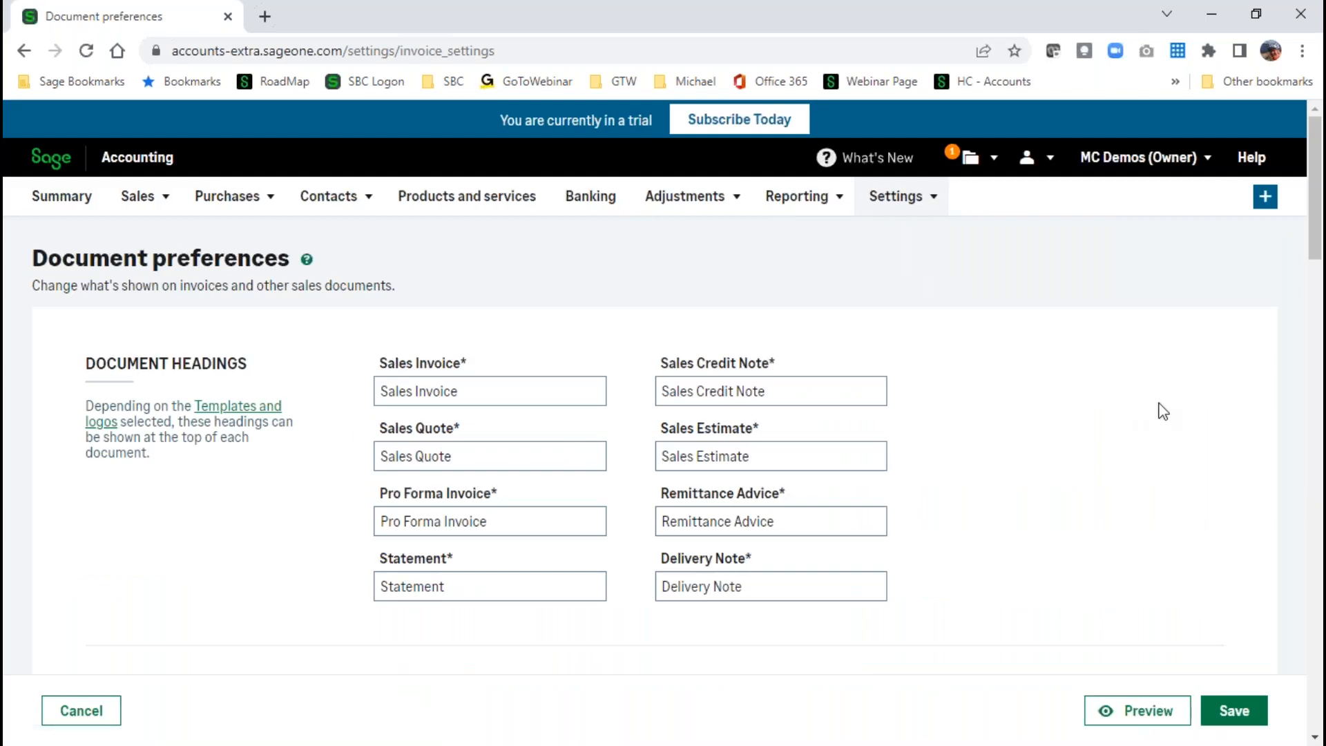
Set the Next Invoice Number to 3350 under Prefixes & Numbering.
mouse_move(1311, 175)
left_mouse_down()
mouse_move(1293, 379)
mouse_move(1310, 549)
mouse_move(1312, 172)
left_mouse_up()
left_click_drag(1318, 203, 1321, 286)
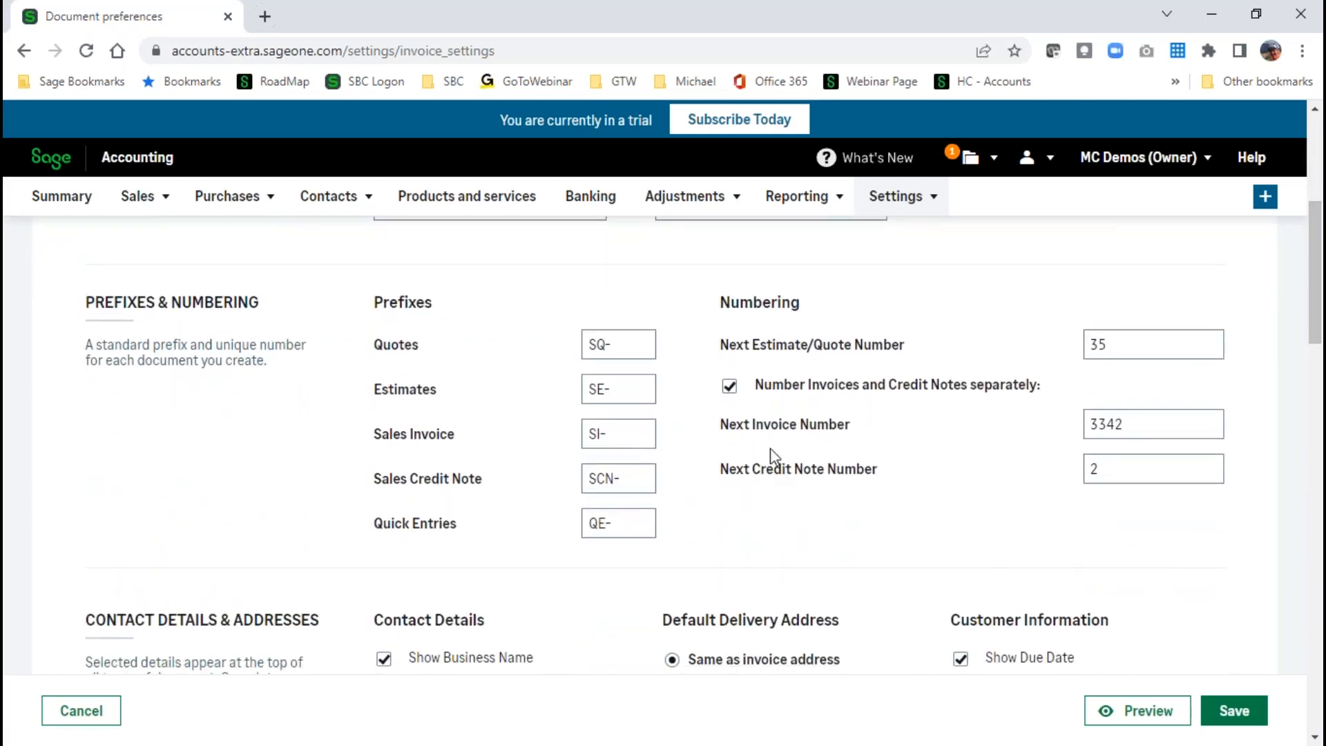
left_click(1141, 420)
key("BackSpace")
key("BackSpace")
type("50")
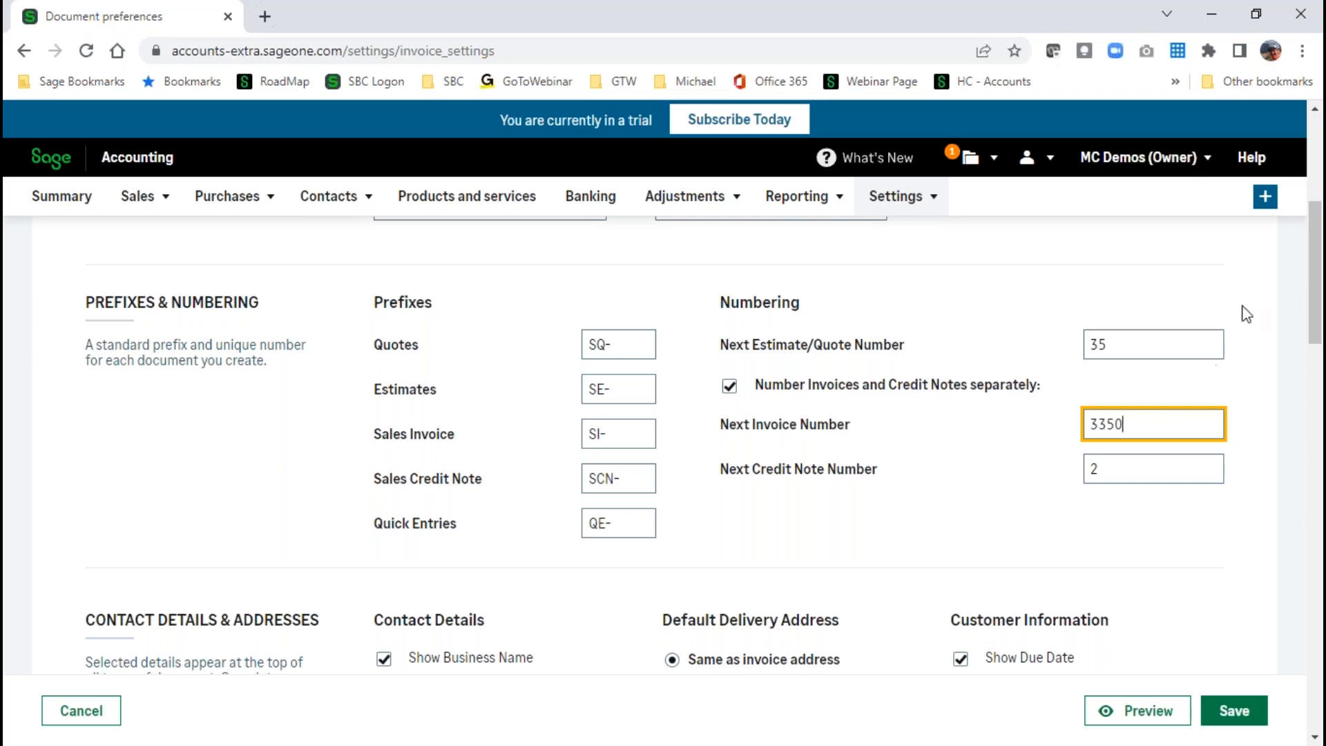
Review the invoice terms and conditions and notes, and save the document preferences for all new documents.
left_click_drag(1315, 254, 1307, 510)
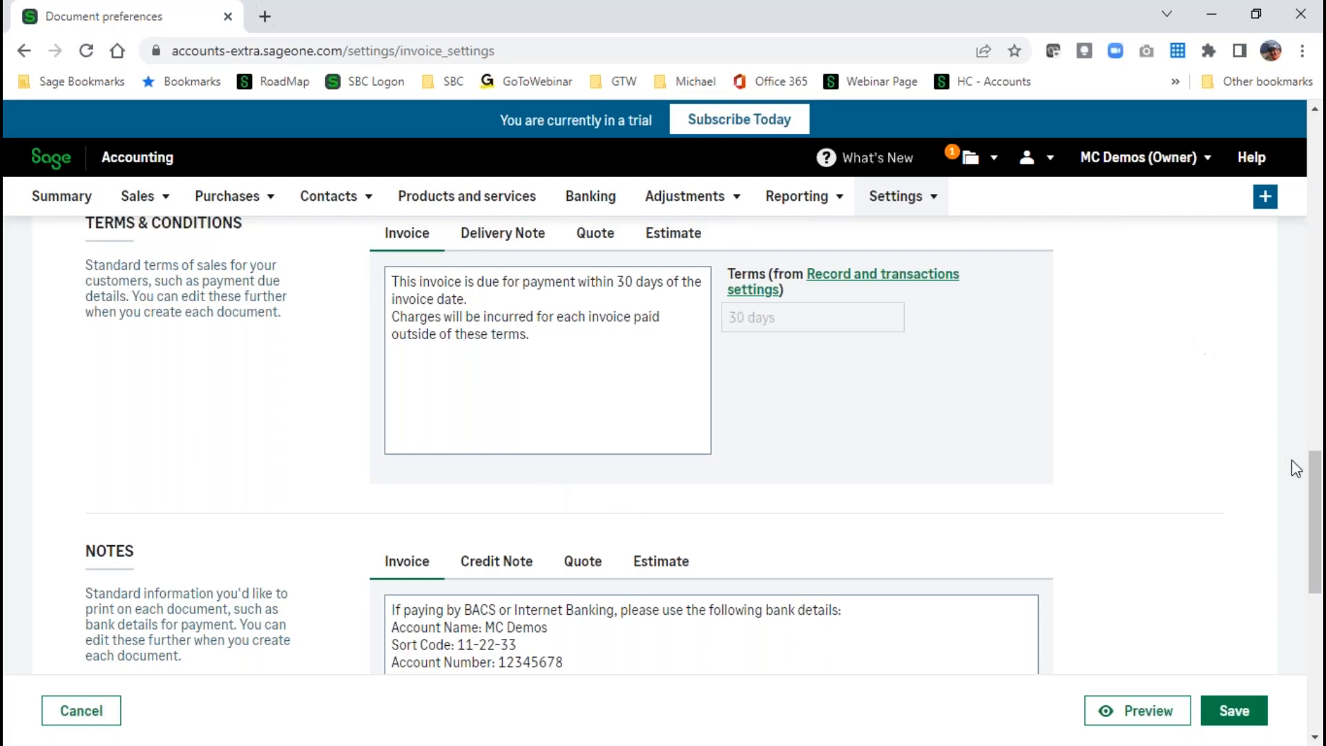
scroll(1314, 490, "down", 3)
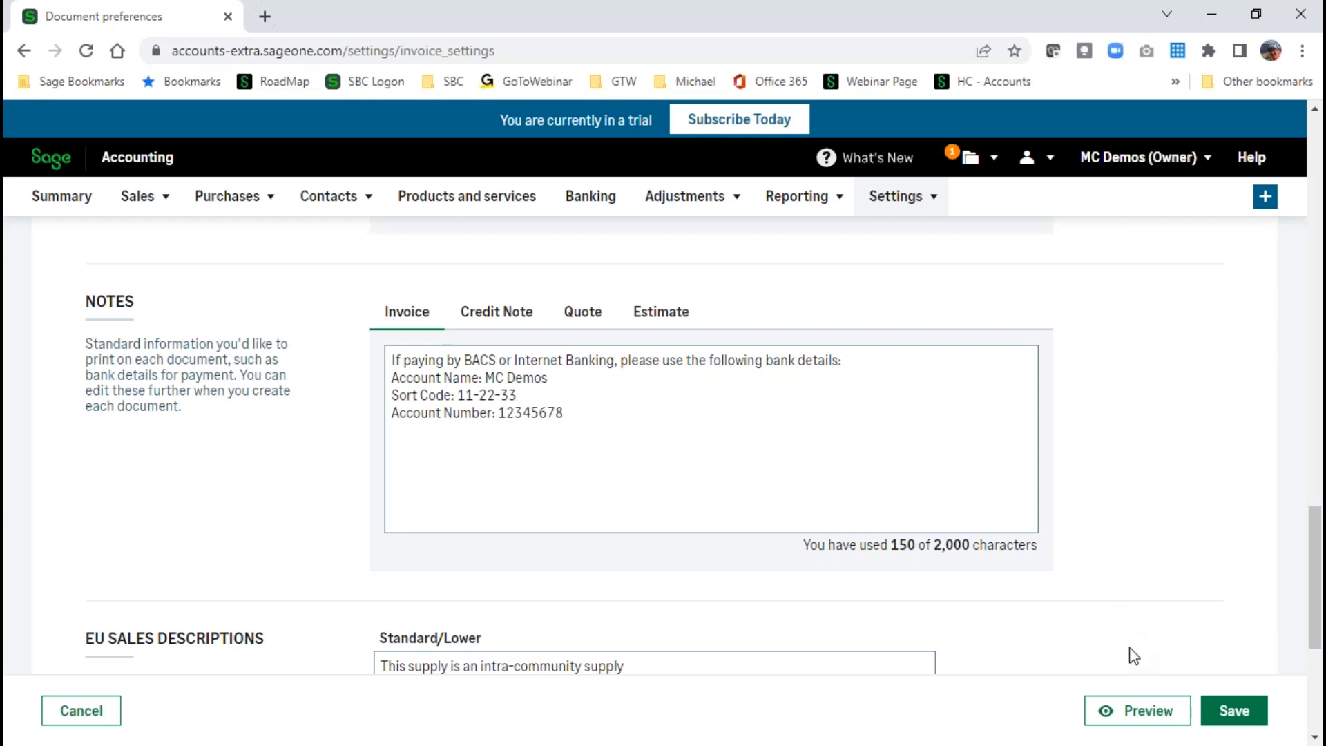
left_click(1236, 715)
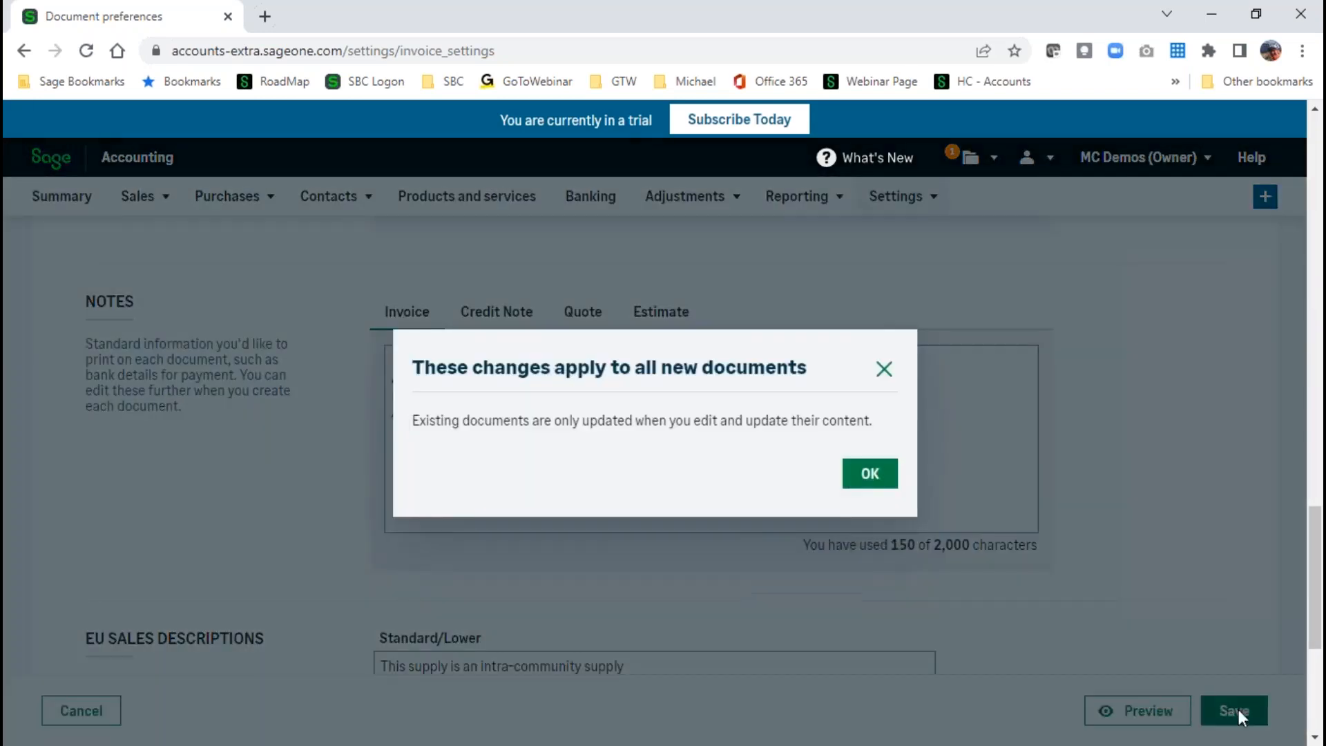
left_click(867, 474)
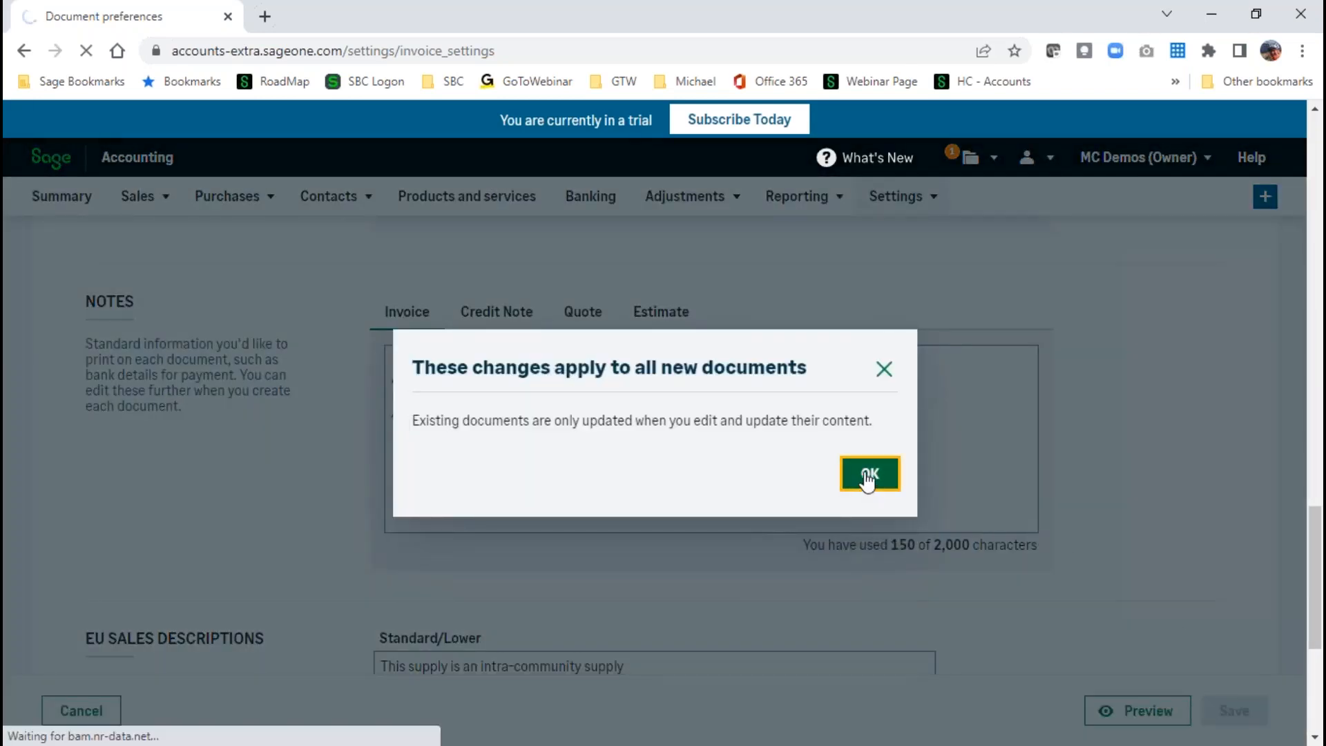
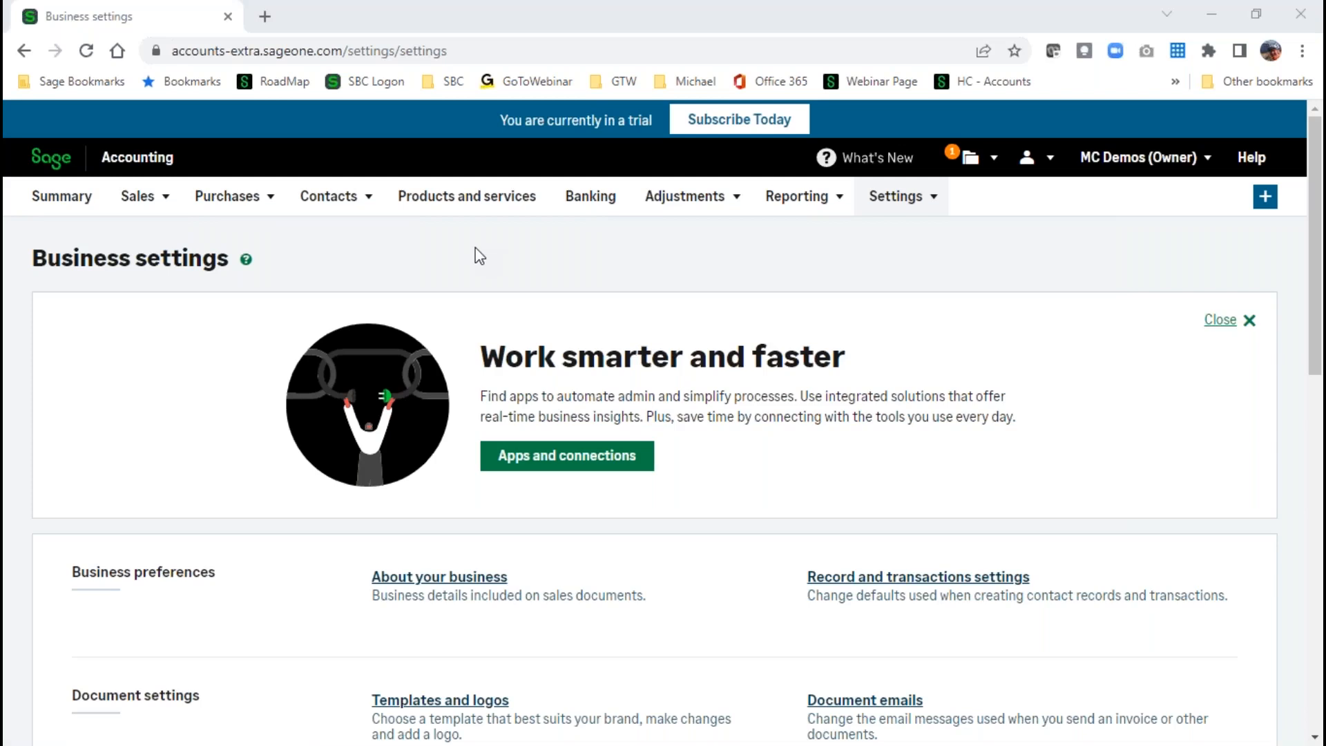
Open the Contacts list and check the import options for customers and suppliers.
left_click(323, 200)
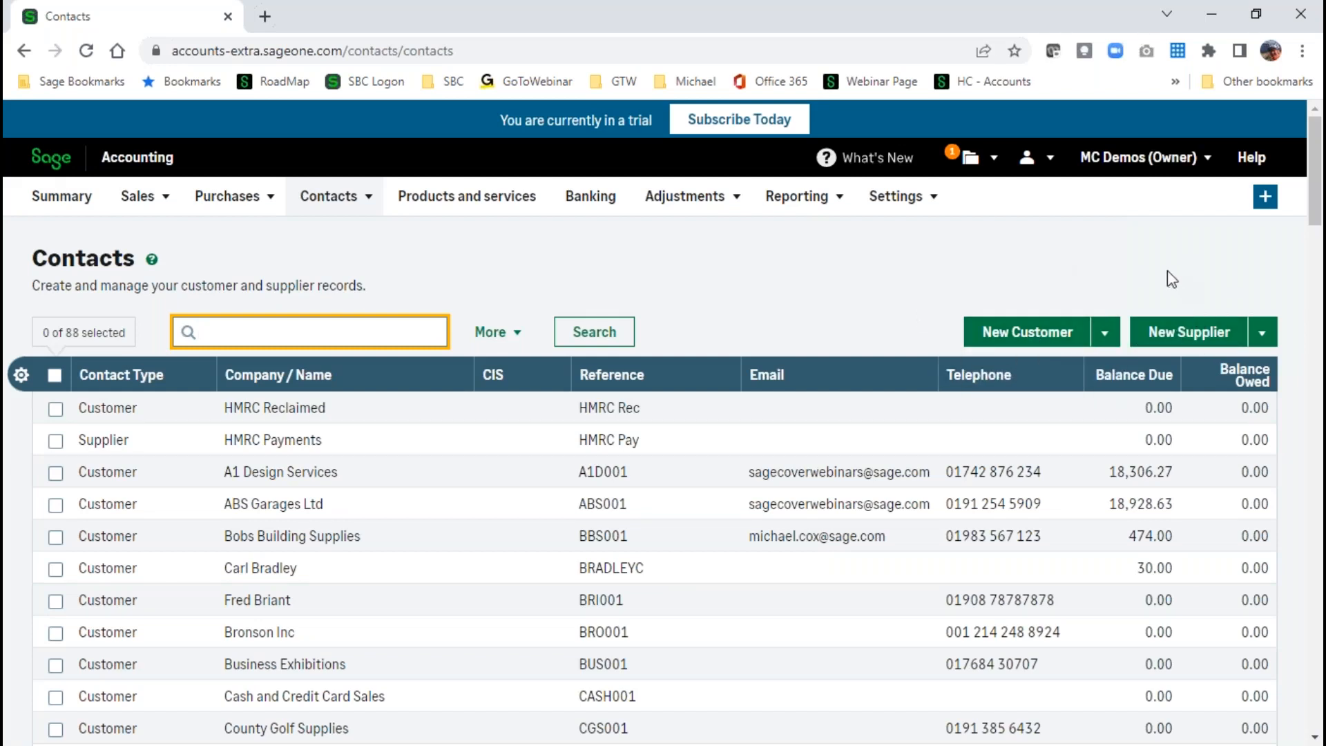
left_click(1104, 332)
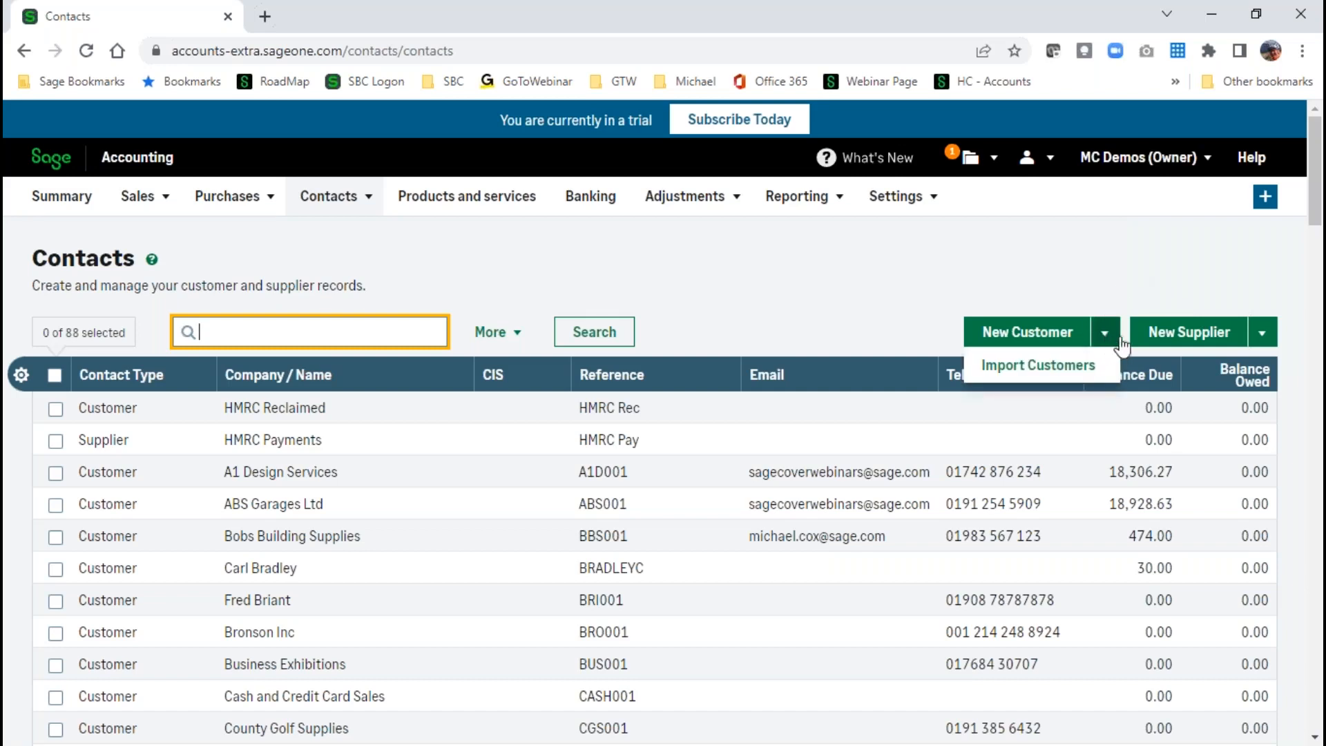
left_click(1261, 333)
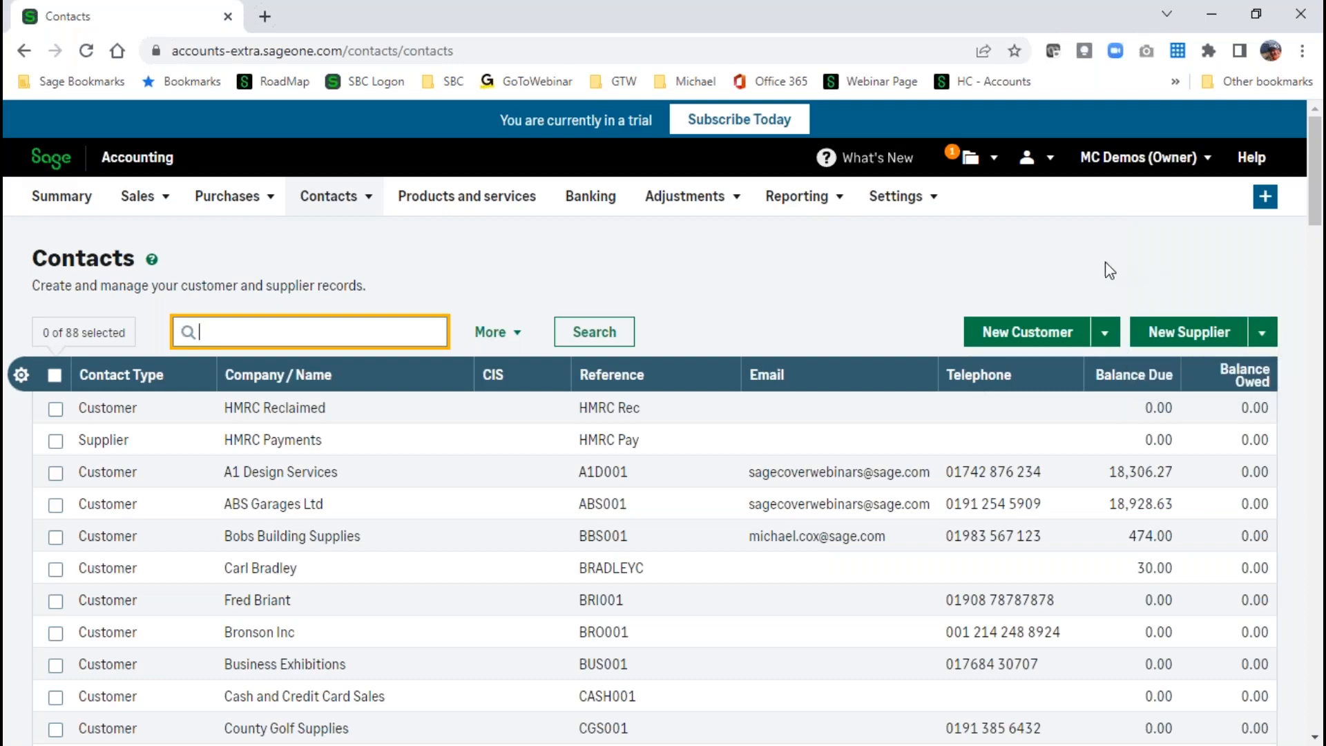
Review the account and payment details on a new customer form, and close it without saving.
left_click(1027, 337)
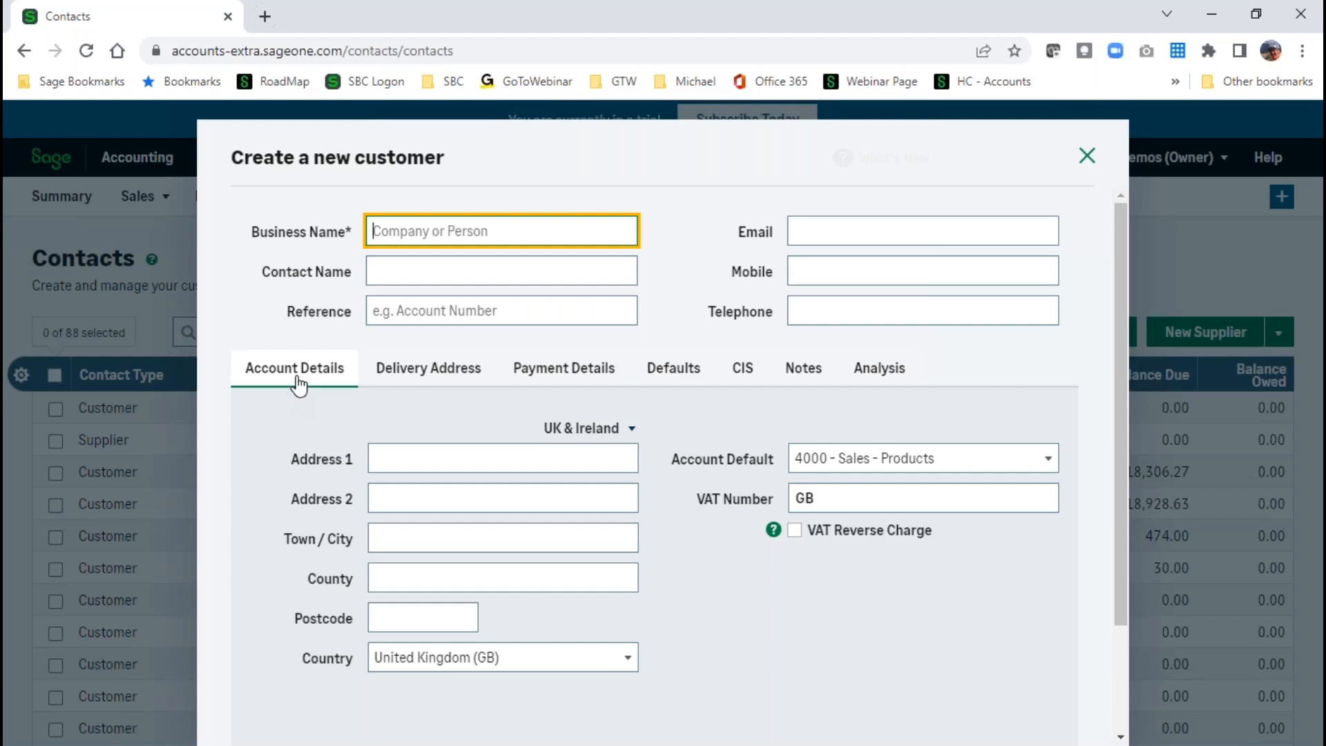
left_click(558, 373)
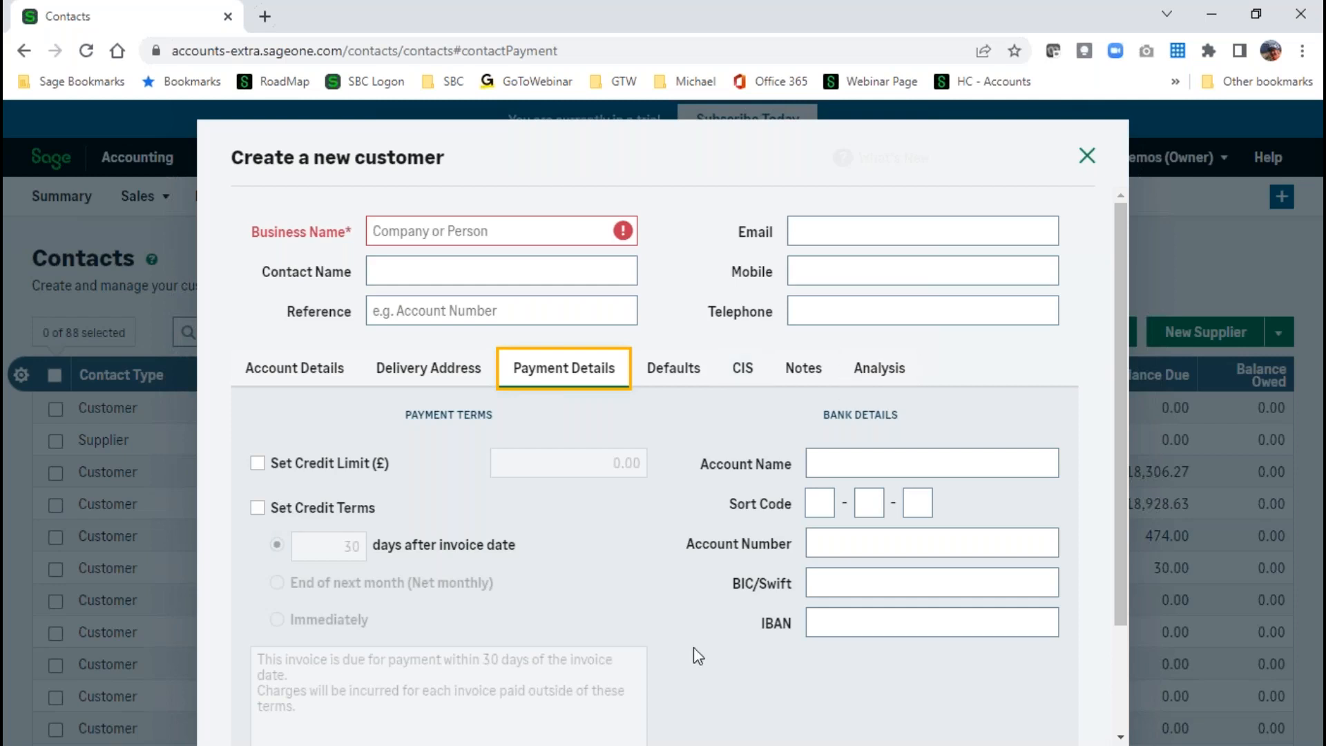
scroll(694, 648, "down", 2)
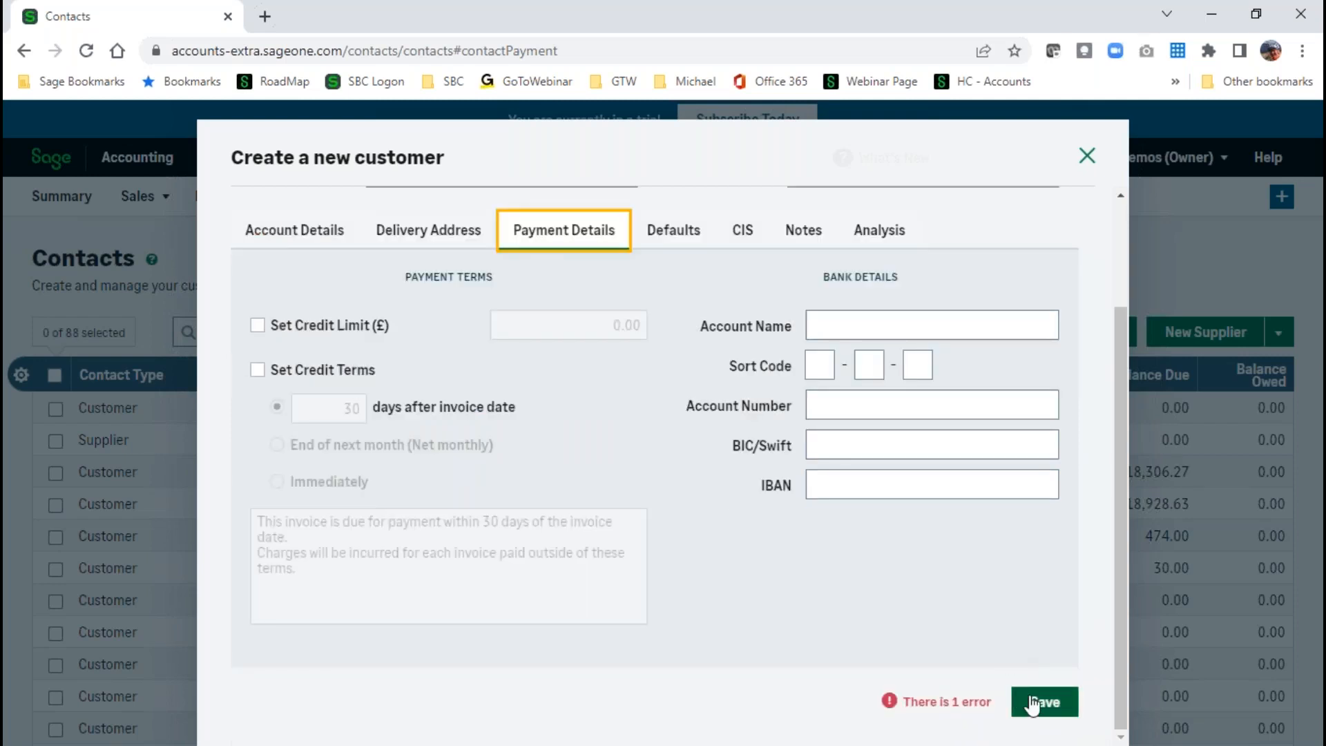
left_click(1087, 156)
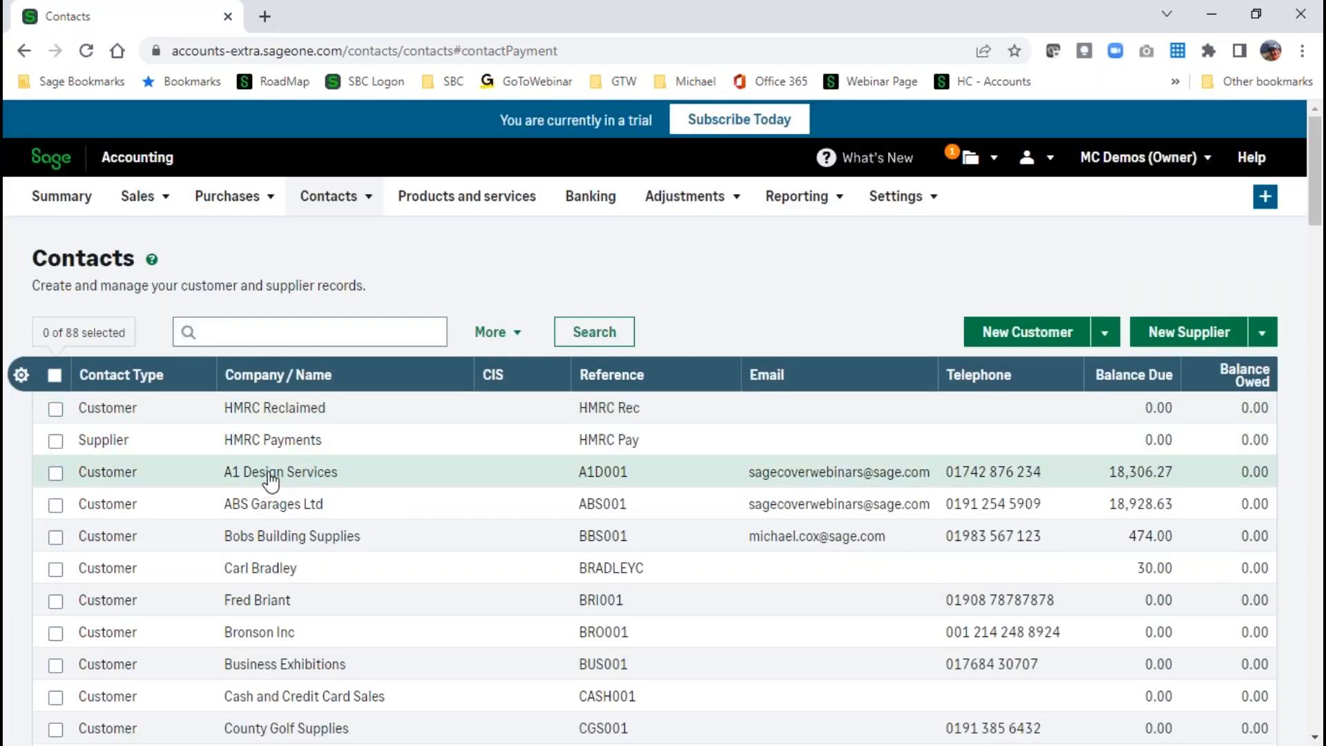
Open the A1 Design Services customer record and review its summary figures and sales invoice activity.
left_click(272, 477)
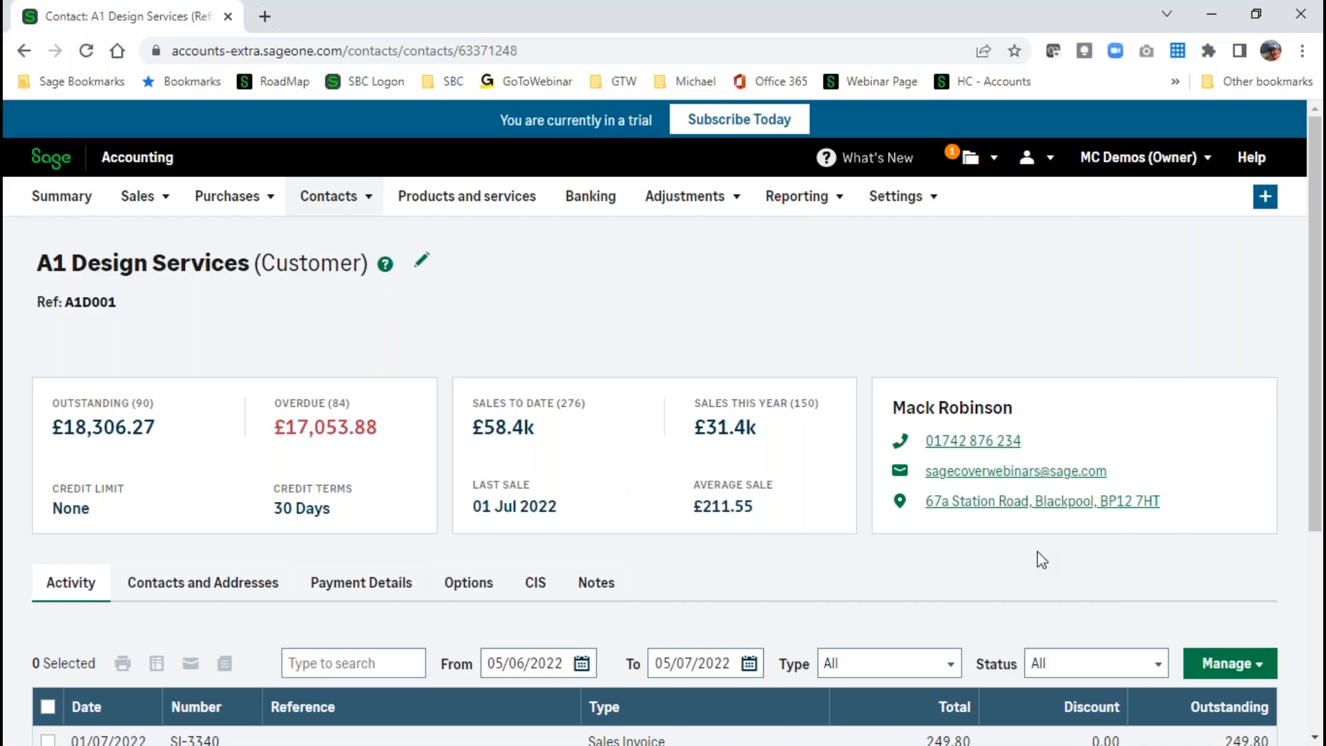
scroll(916, 569, "down", 4)
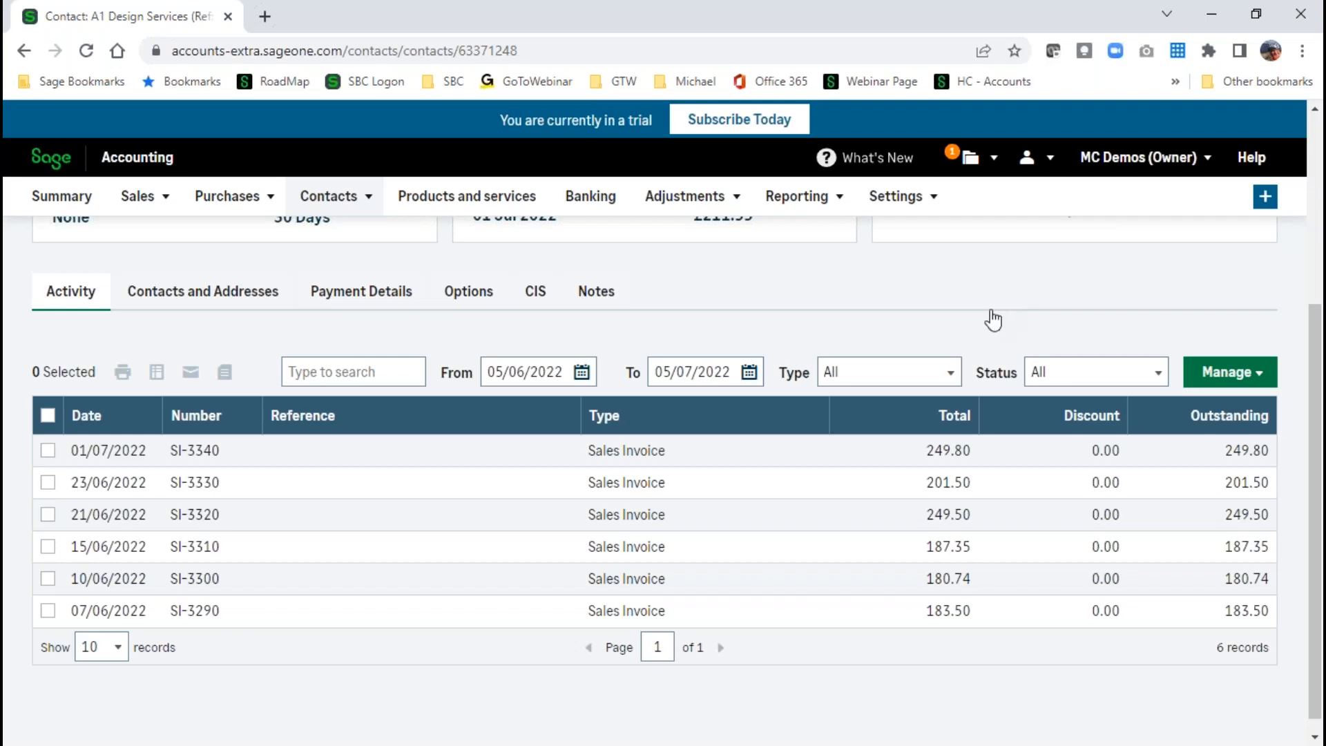
scroll(981, 319, "up", 4)
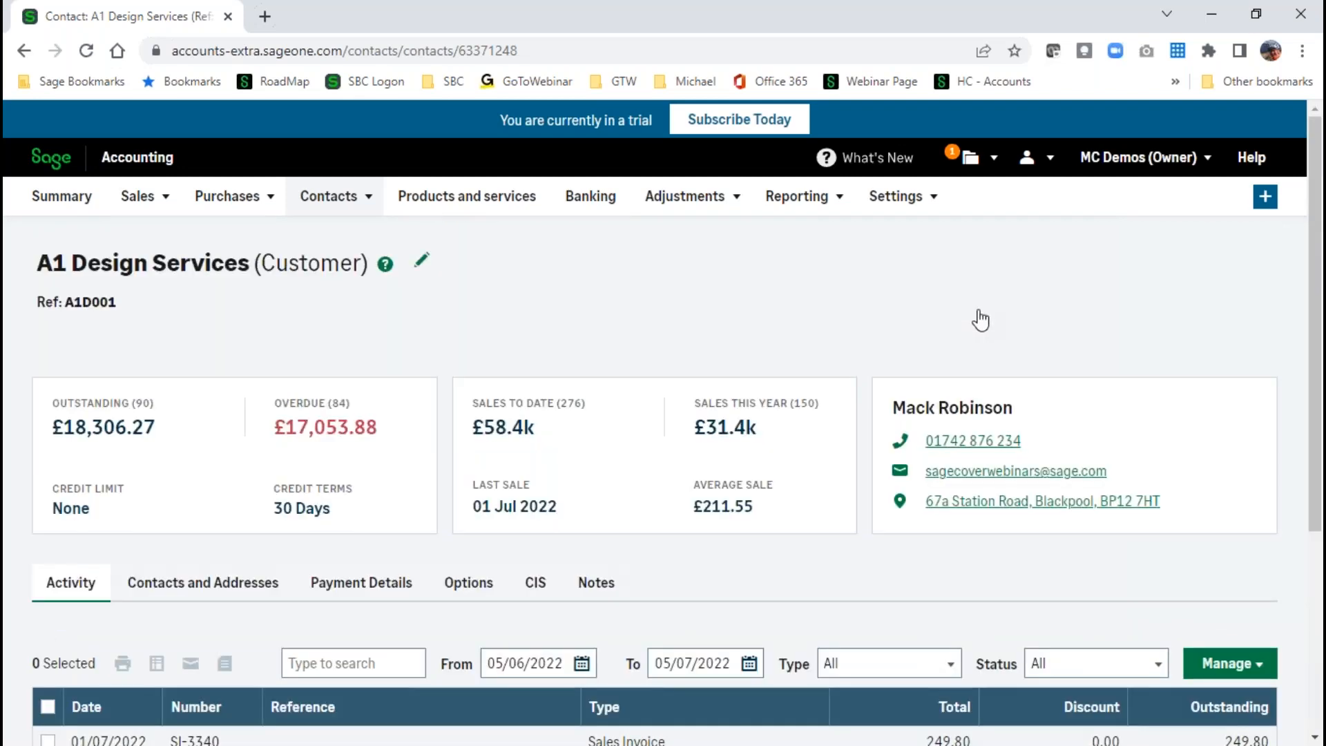
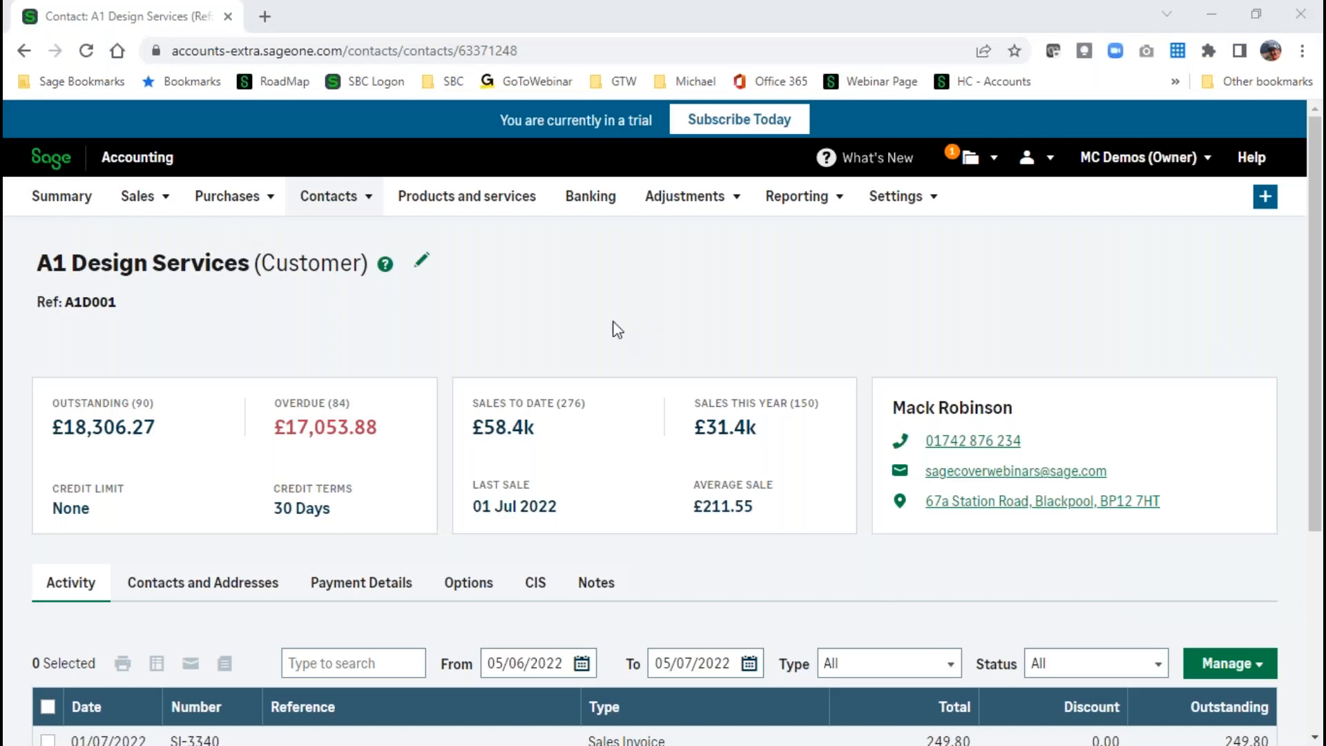
In Products and services, review the new item form for the Stock and Service types, and cancel it without saving.
left_click(466, 201)
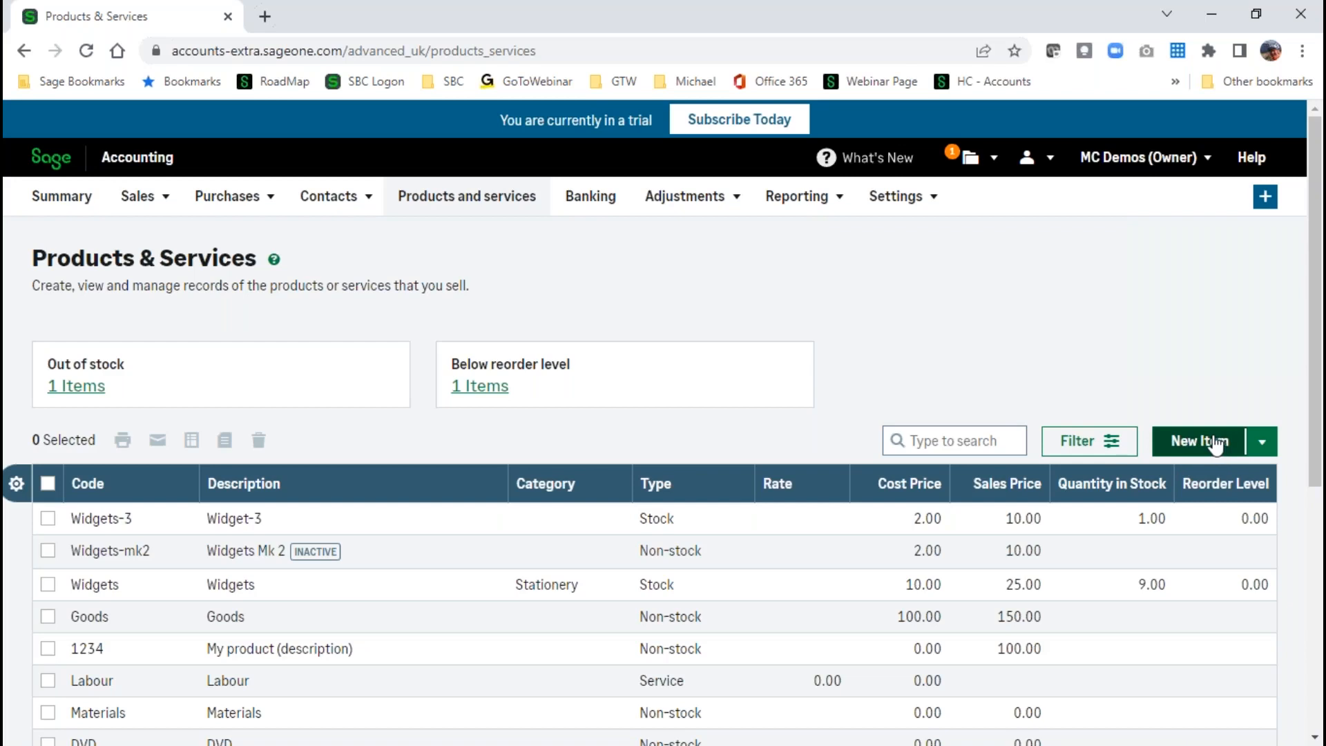
left_click(1261, 443)
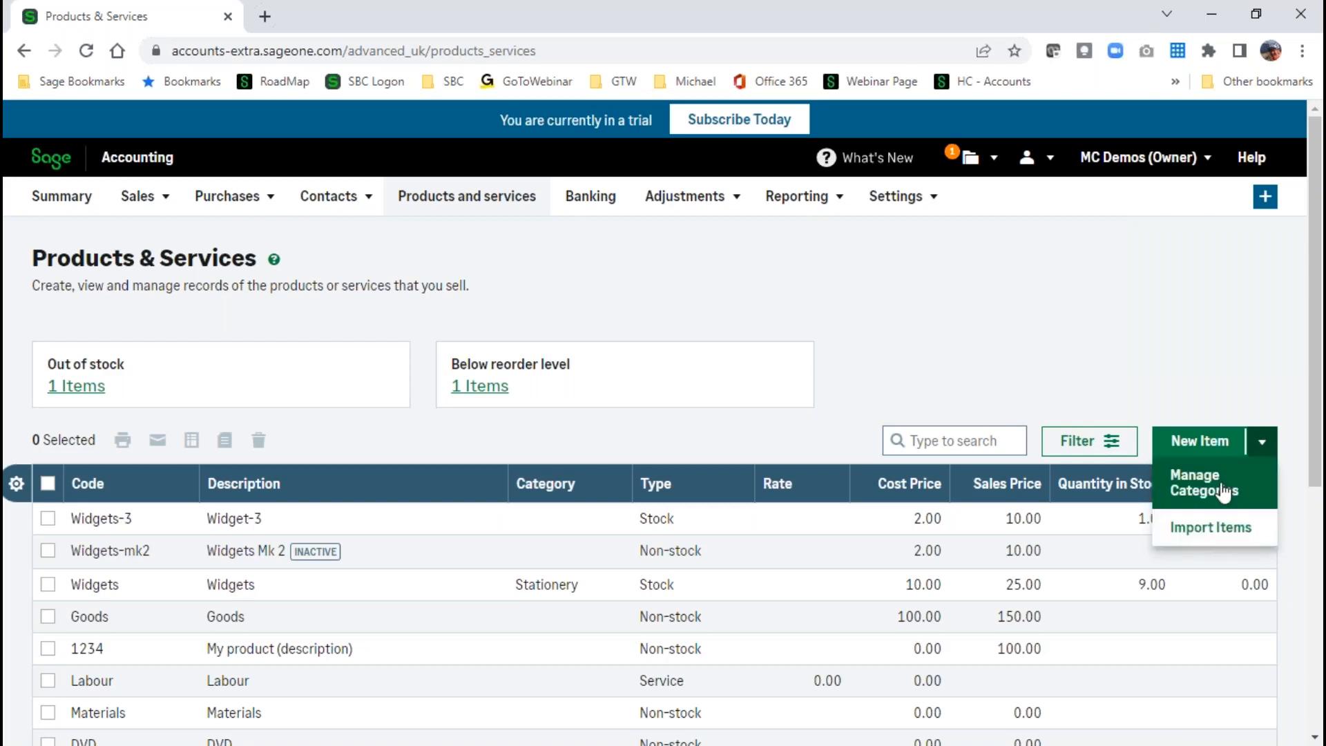
left_click(1205, 452)
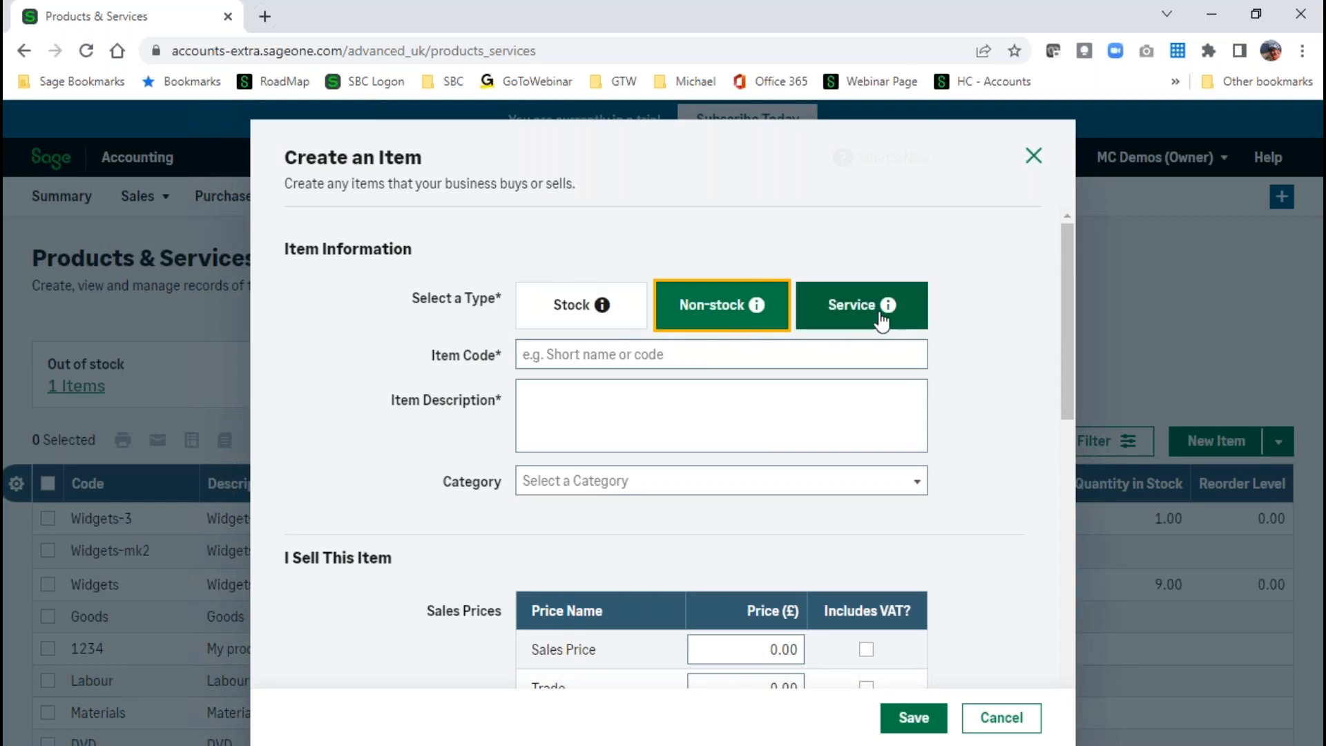
left_click(544, 319)
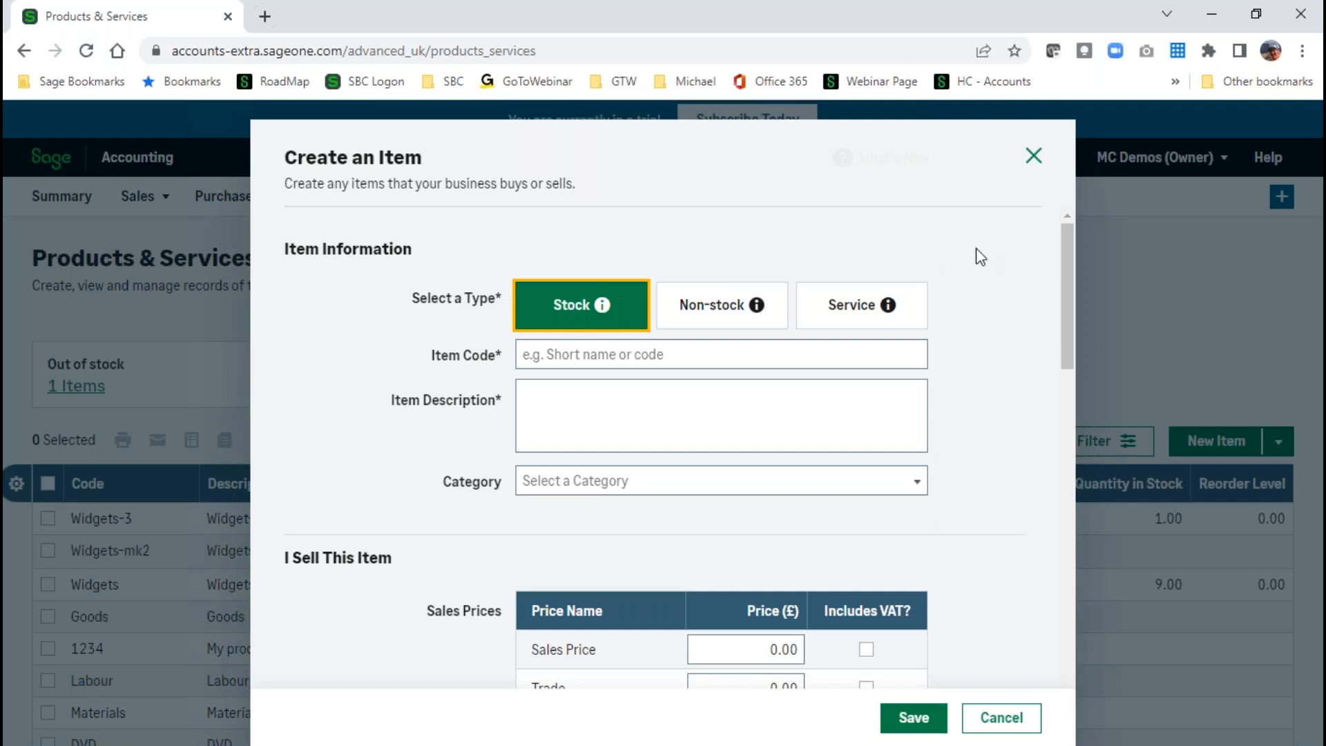
left_click_drag(1064, 271, 1056, 565)
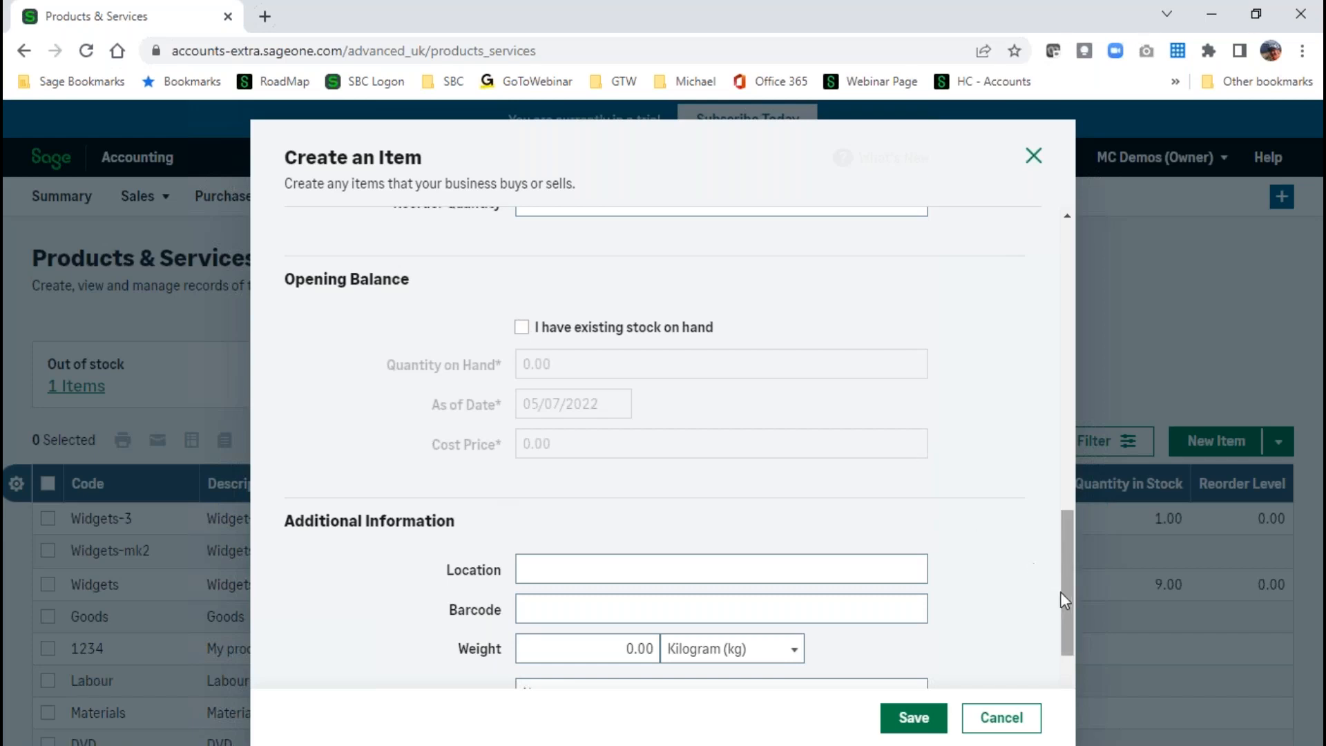
left_click_drag(1060, 594, 1022, 630)
left_click(867, 318)
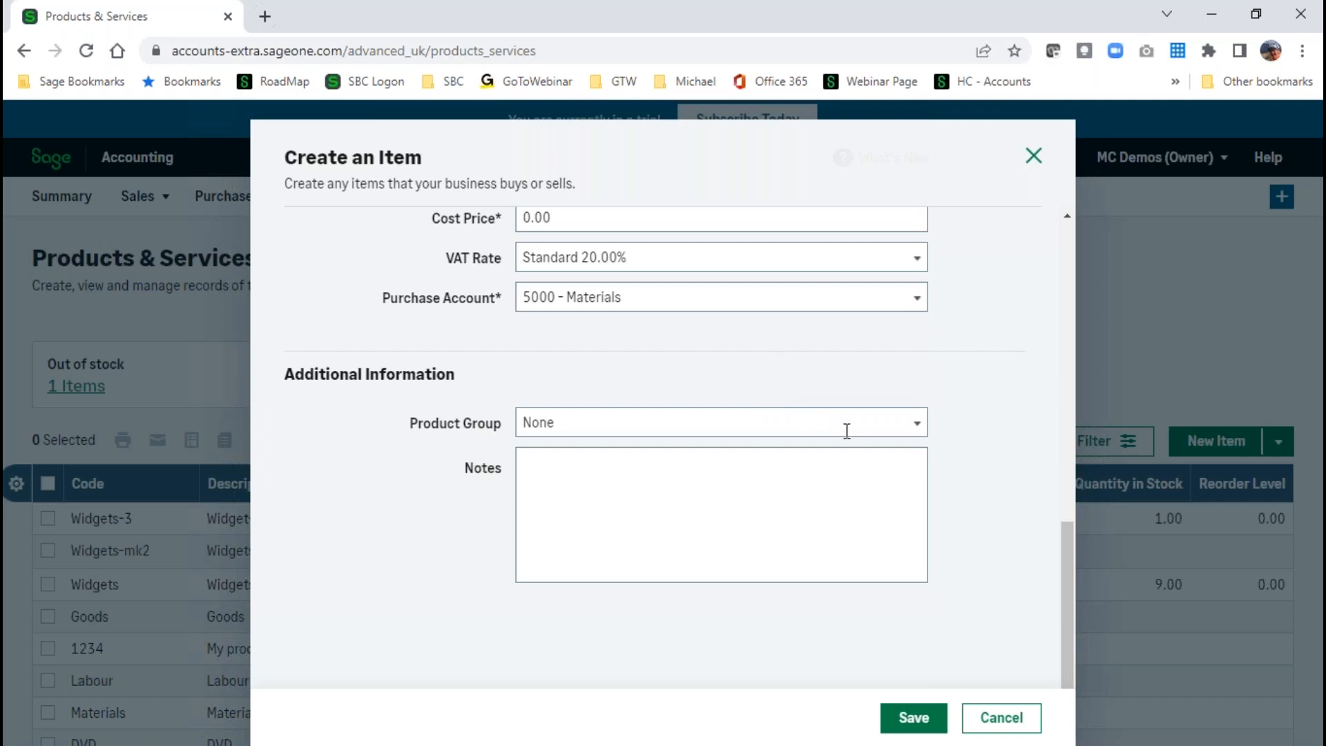
left_click(989, 725)
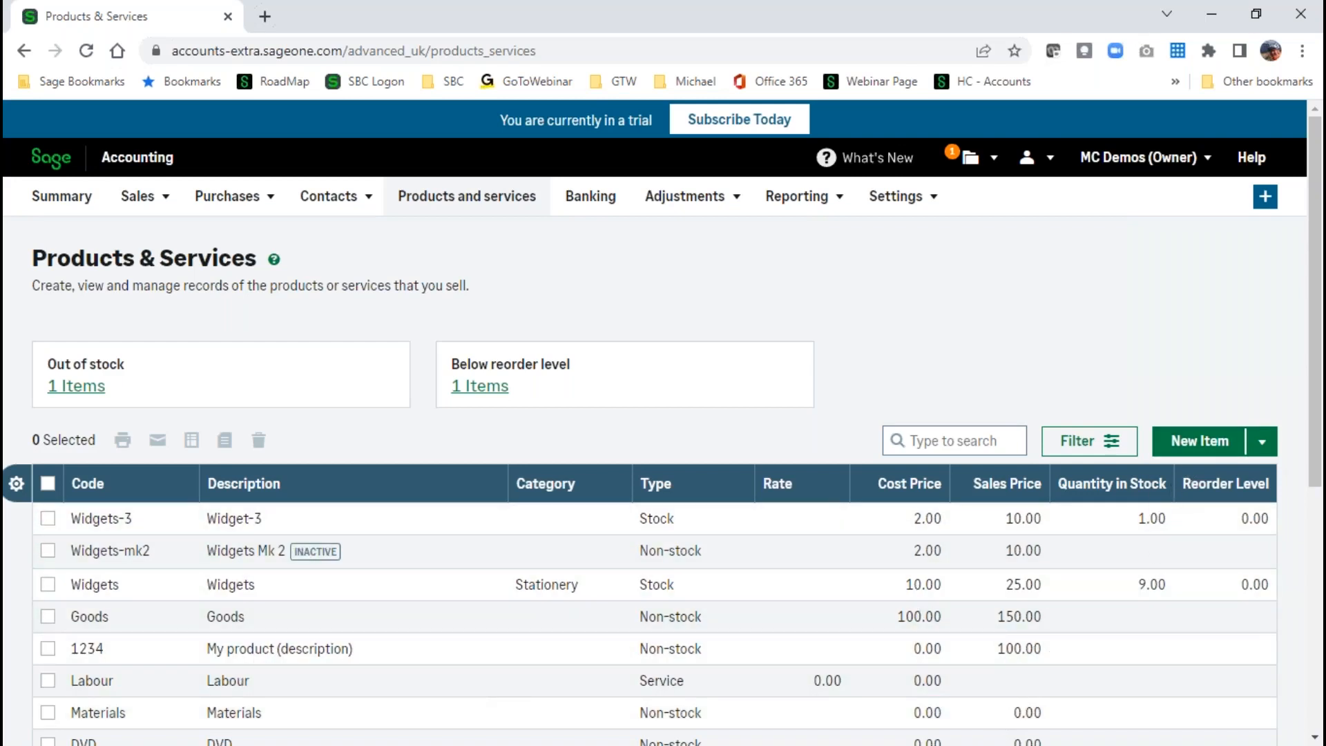
Open the Widgets stock item's record from the product list and review its stock, sales and purchase details.
scroll(736, 478, "down", 3)
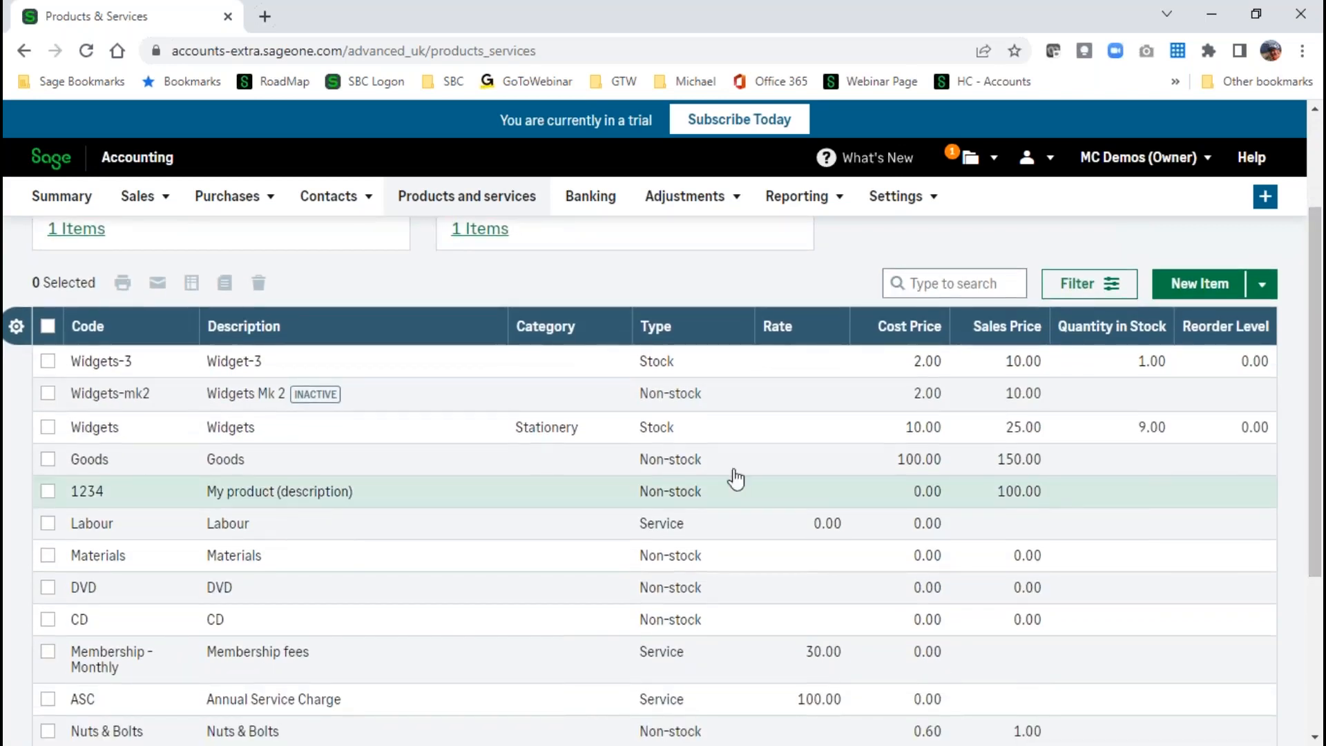
left_click(239, 430)
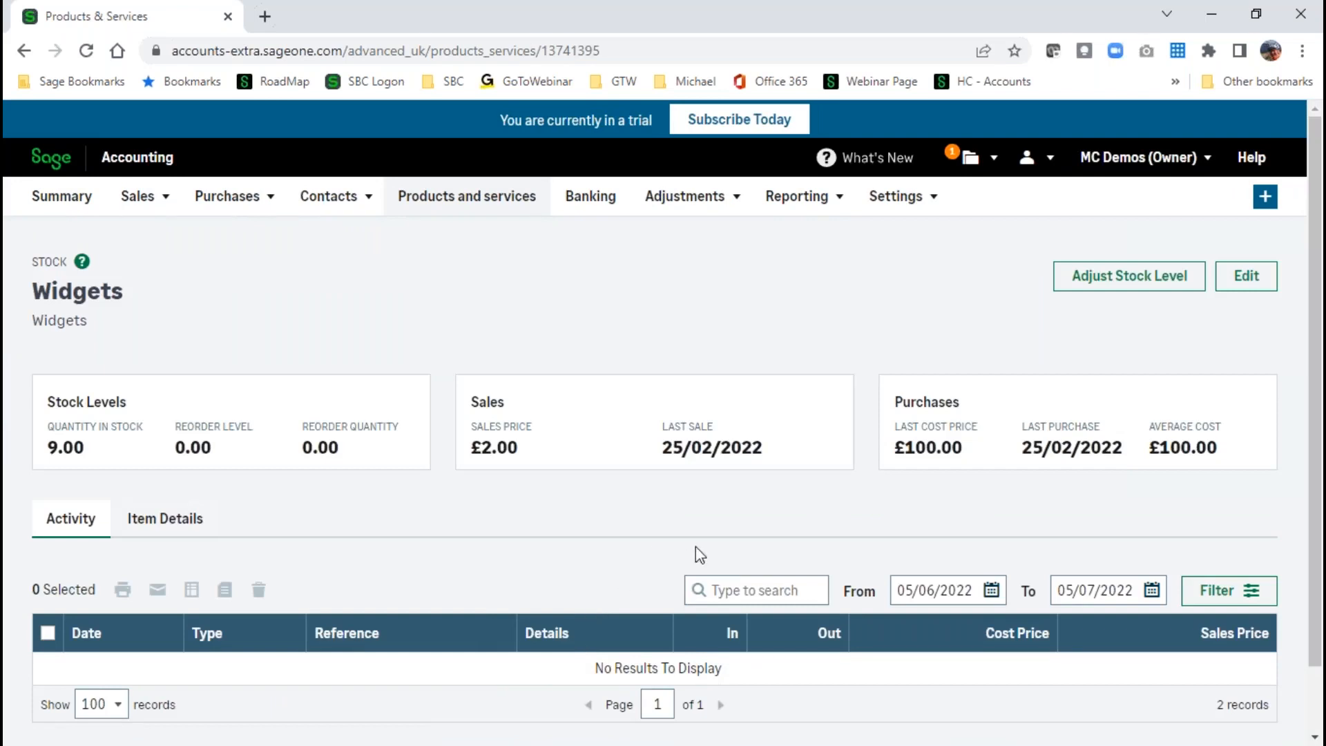
scroll(967, 545, "down", 1)
scroll(966, 541, "up", 1)
Set the start date of the Widgets activity to 01/01/2022 and review the listed stock movements.
left_click(985, 594)
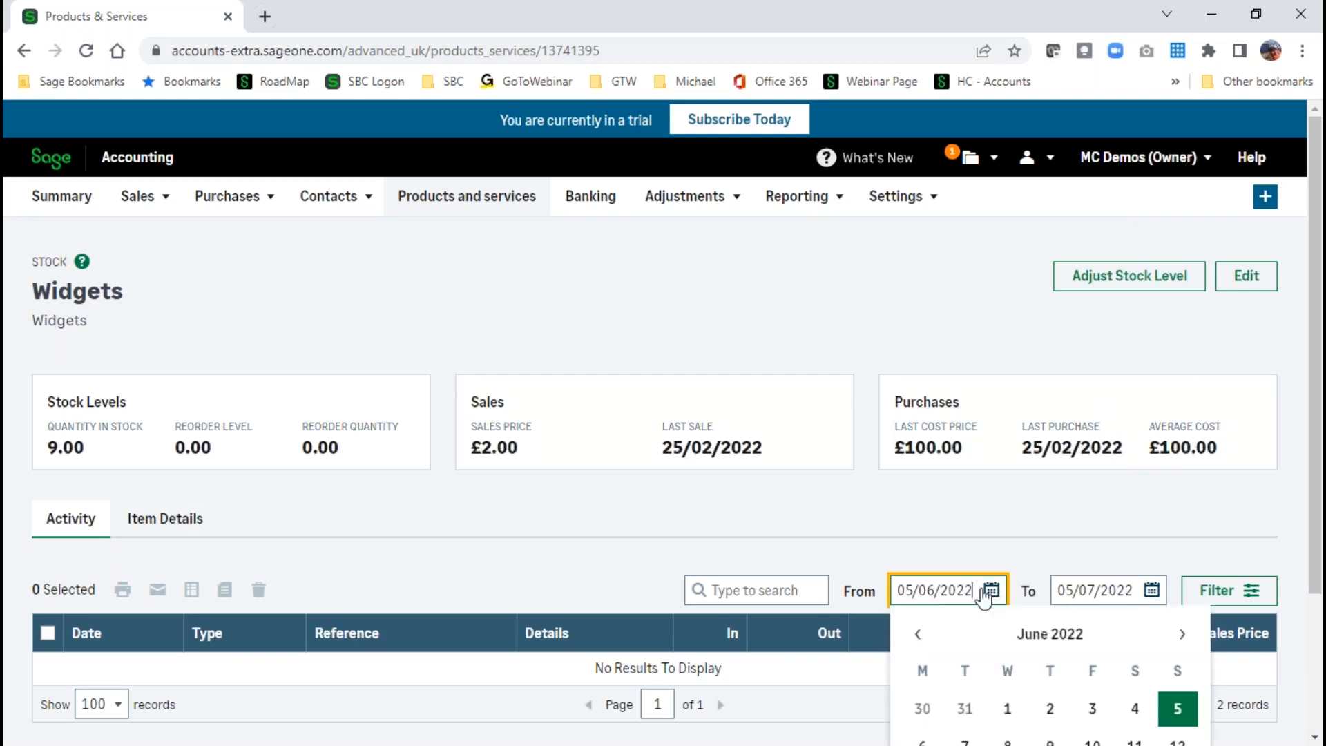
left_click(917, 634)
left_click(918, 633)
left_click(918, 634)
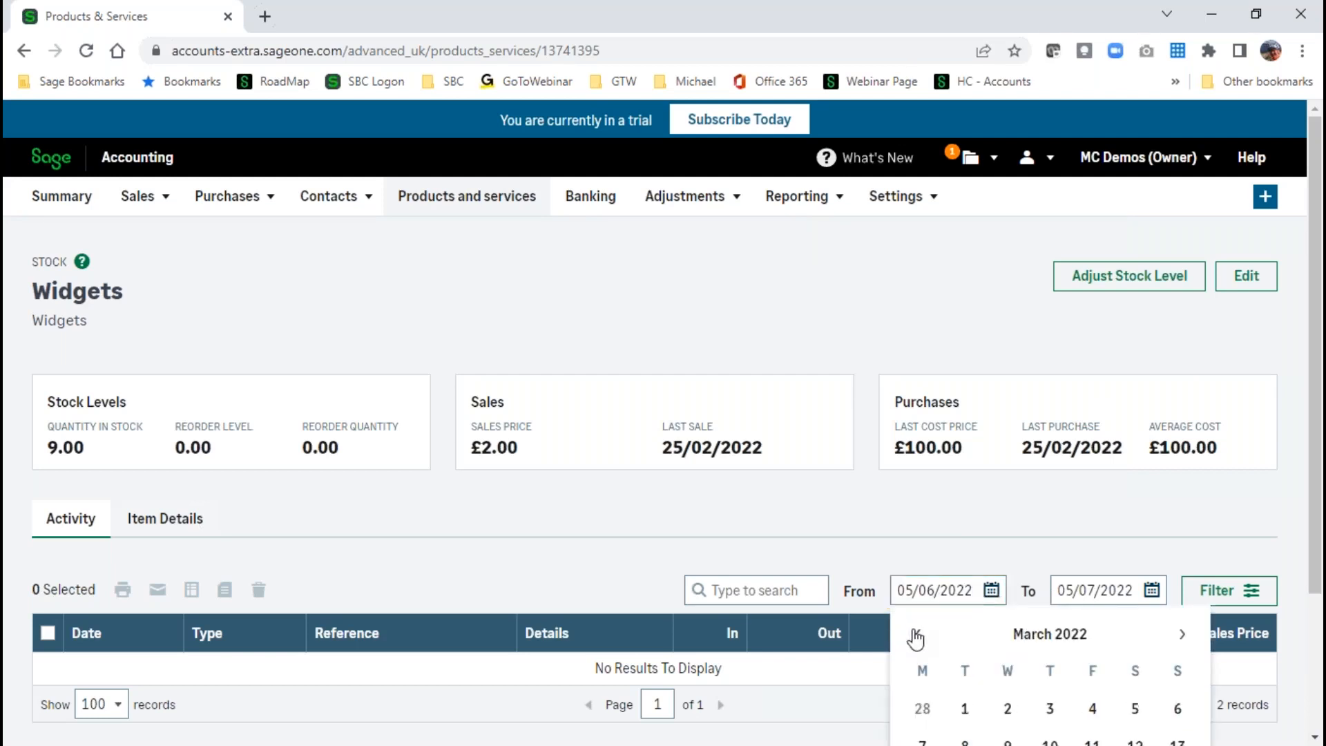
left_click(917, 635)
left_click(917, 635)
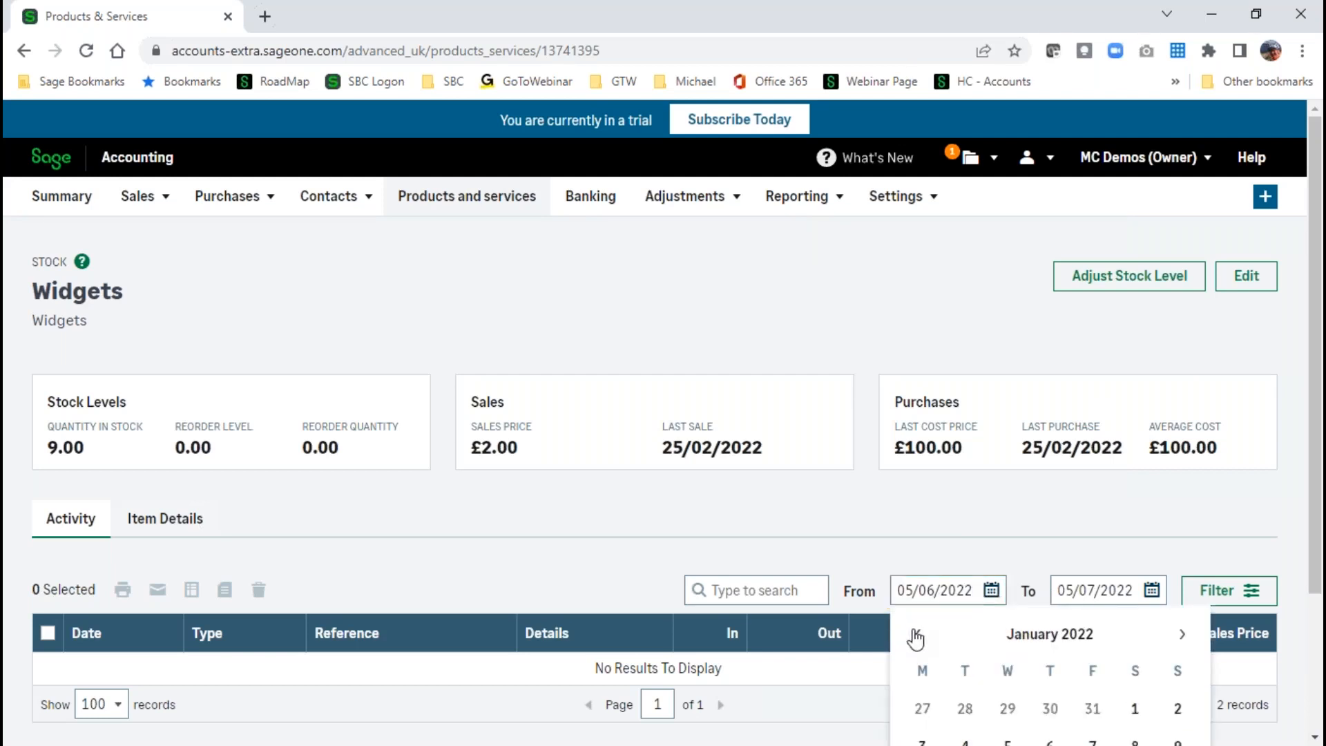
left_click(1134, 710)
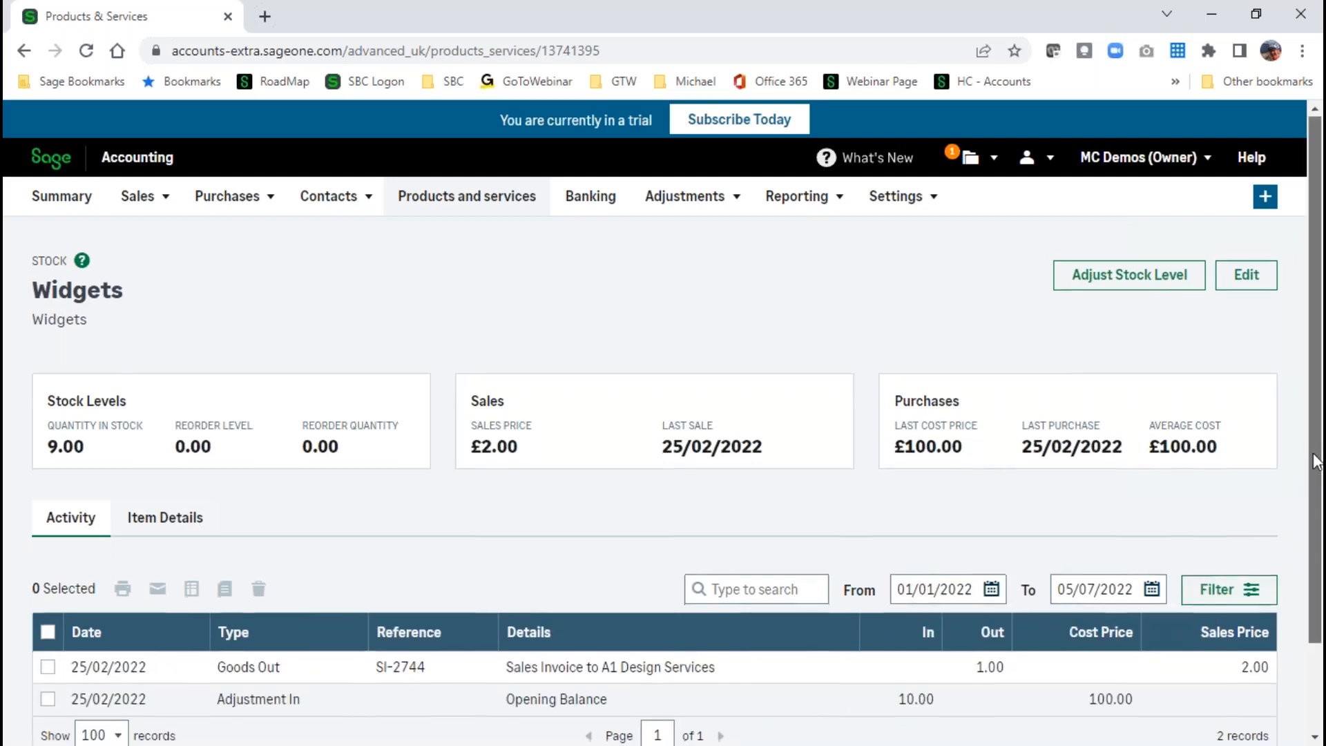
scroll(1316, 463, "down", 2)
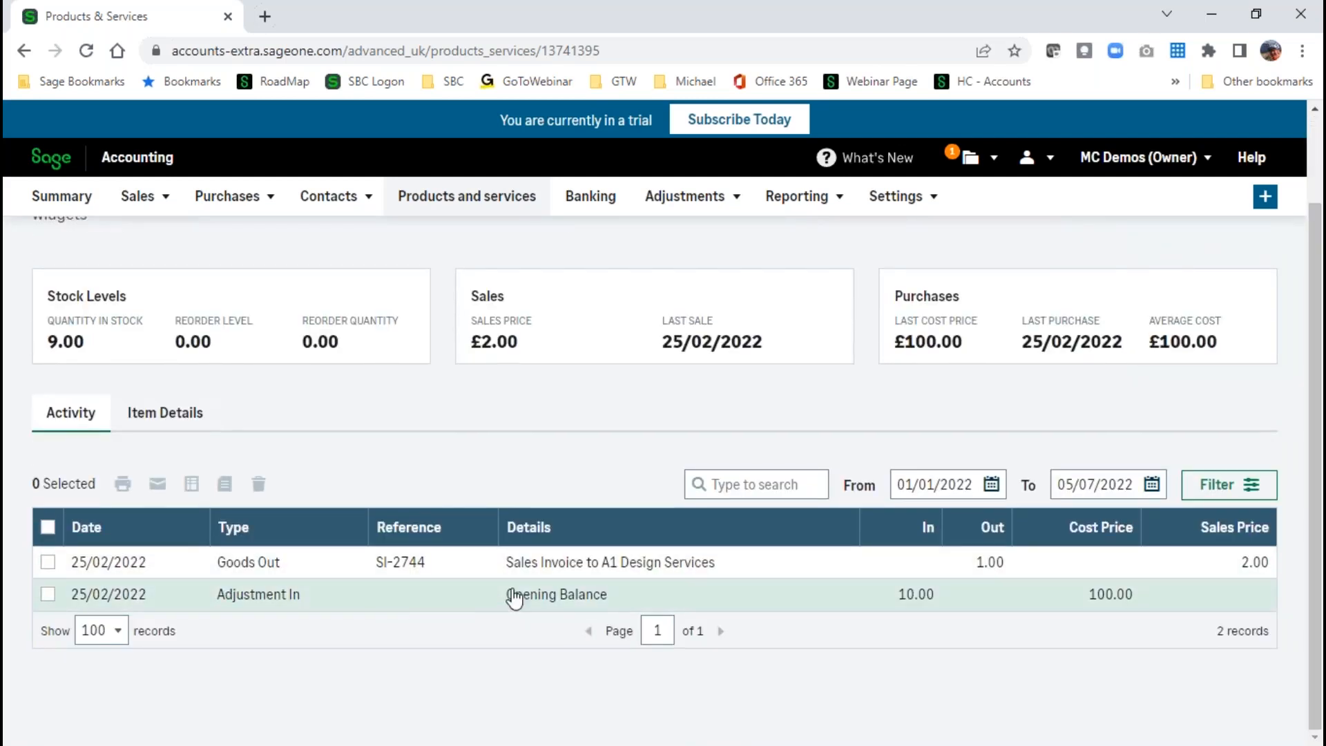
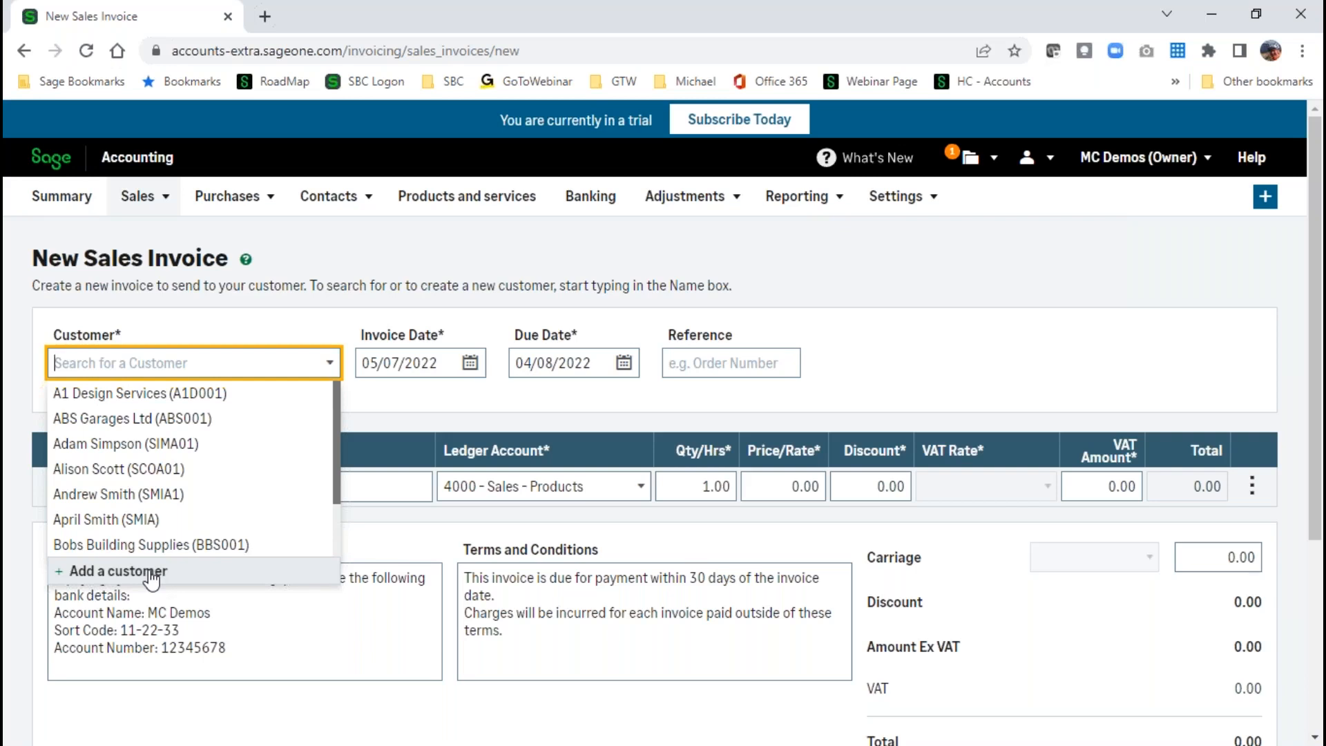
Select A1 Design Services as the invoice customer and set the delivery address to its Warehouse address.
left_click(132, 393)
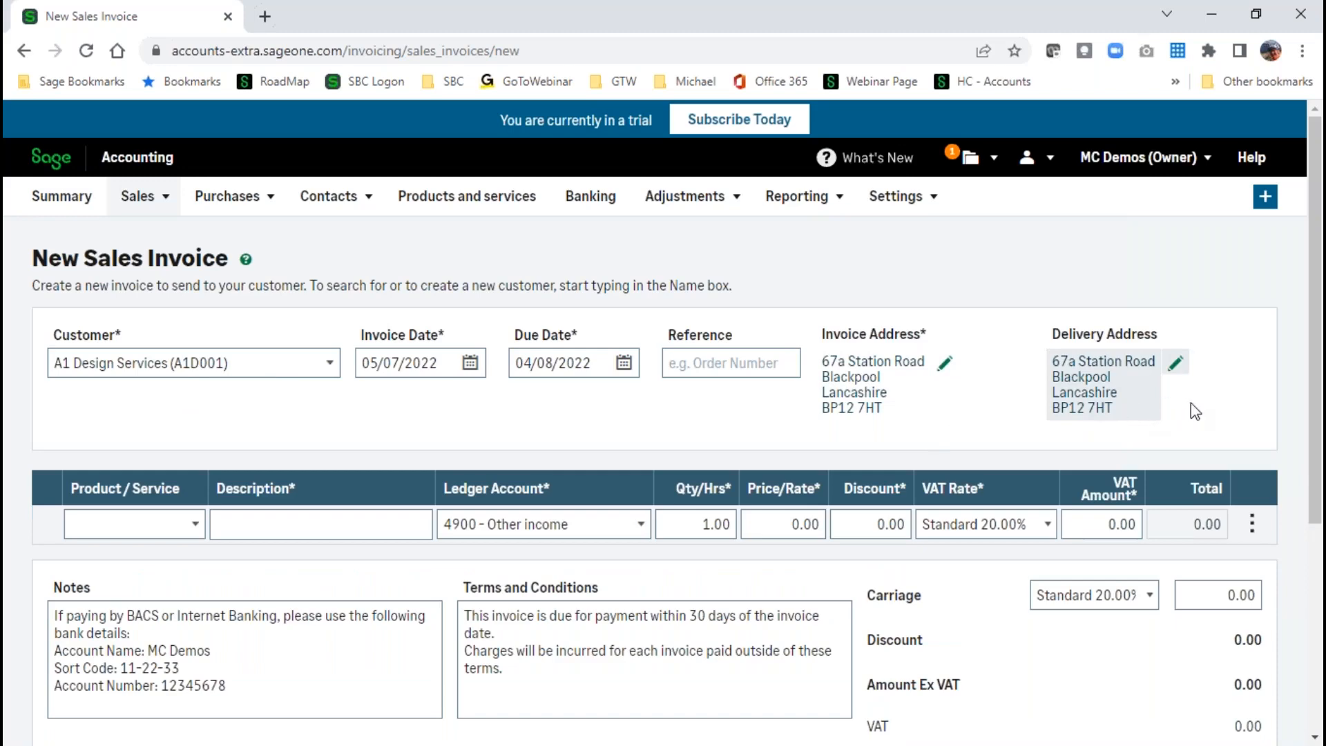
left_click(1175, 363)
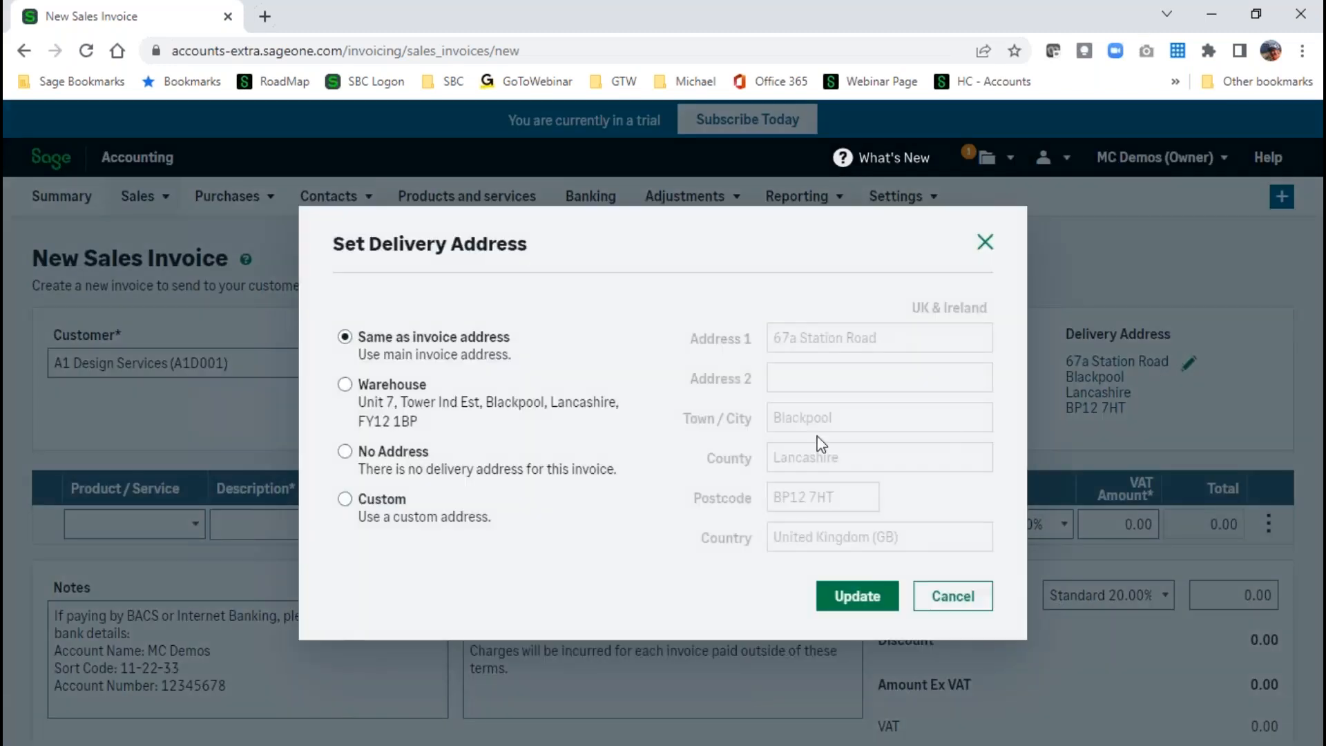
left_click(345, 387)
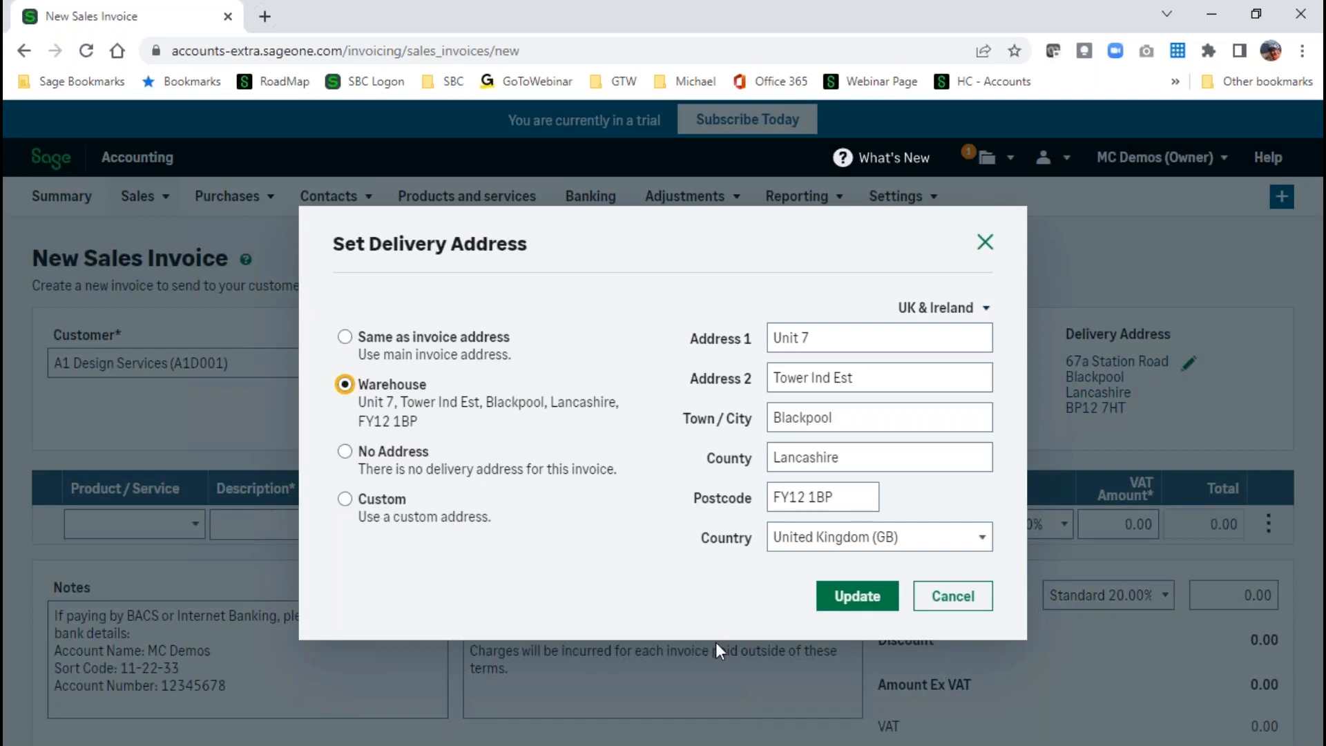
left_click(851, 600)
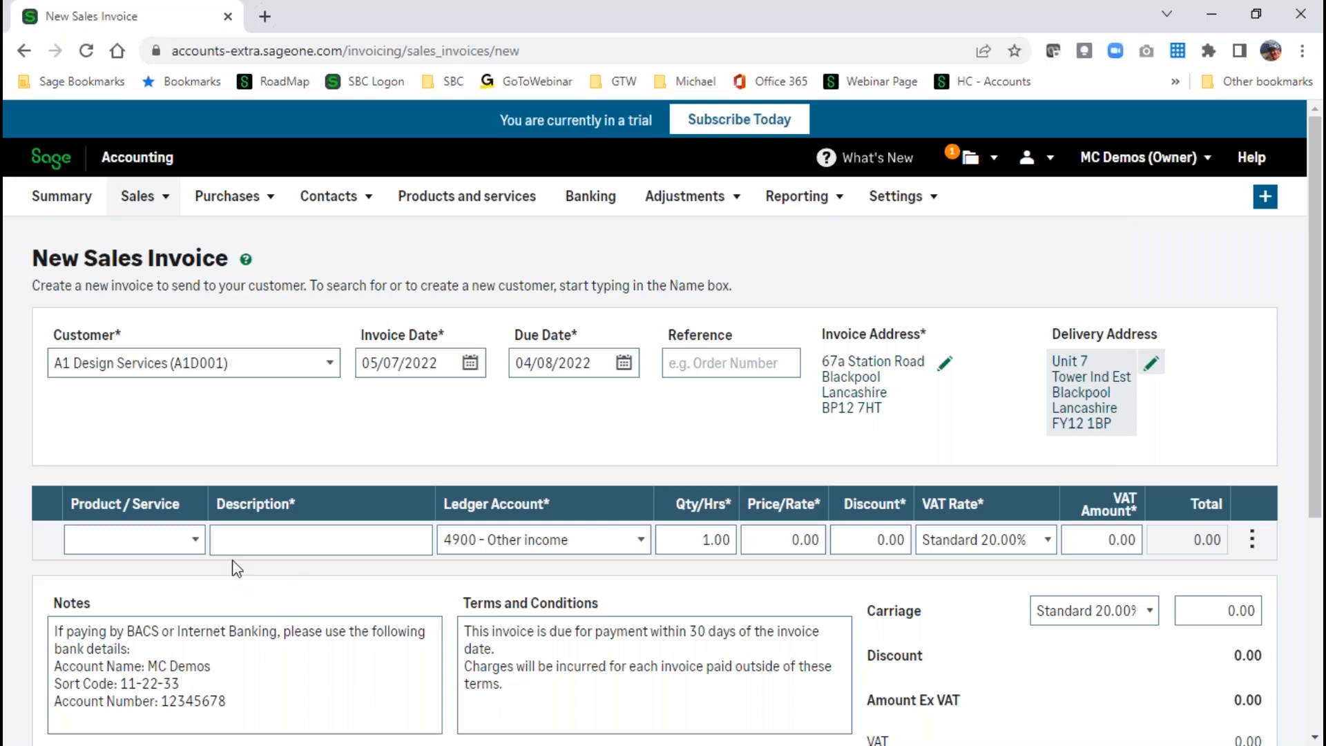
Add Annual Service Charge and Flip Chart - A1 Pad as the first two invoice lines.
left_click(196, 546)
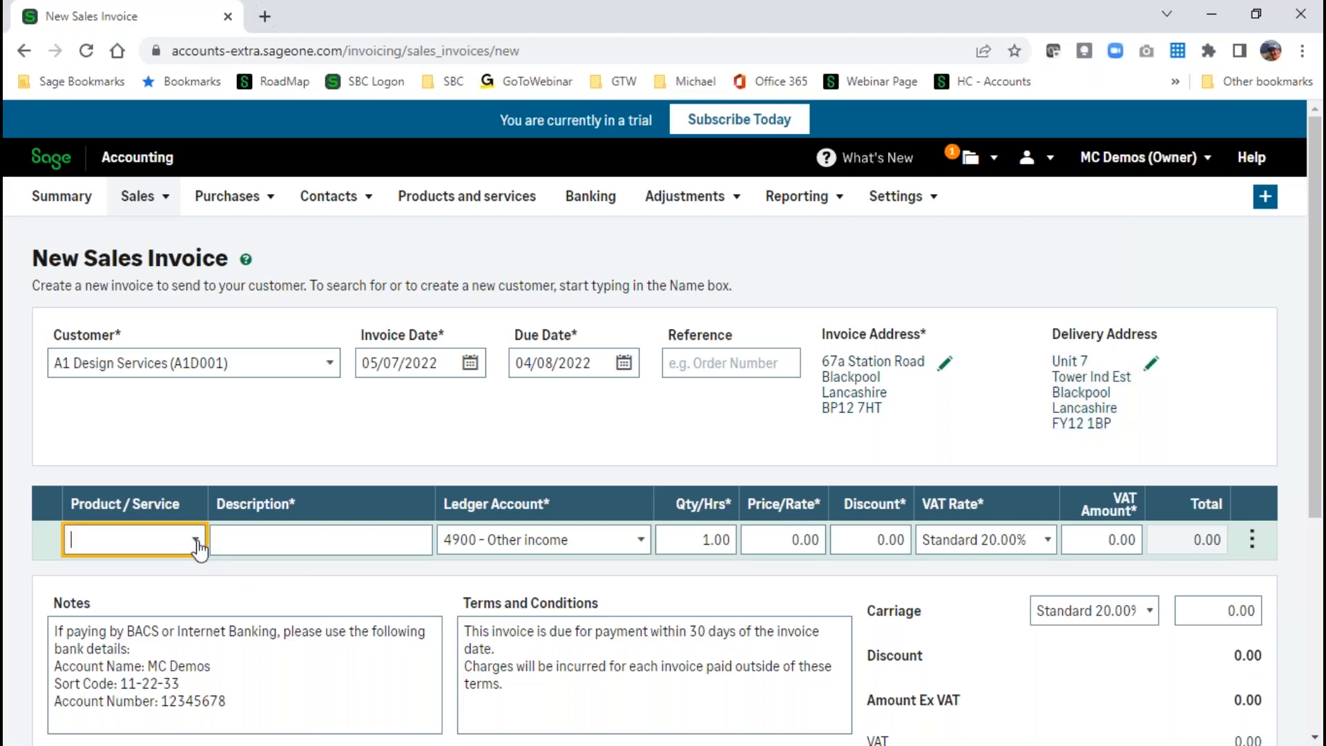
left_click(166, 565)
left_click(197, 580)
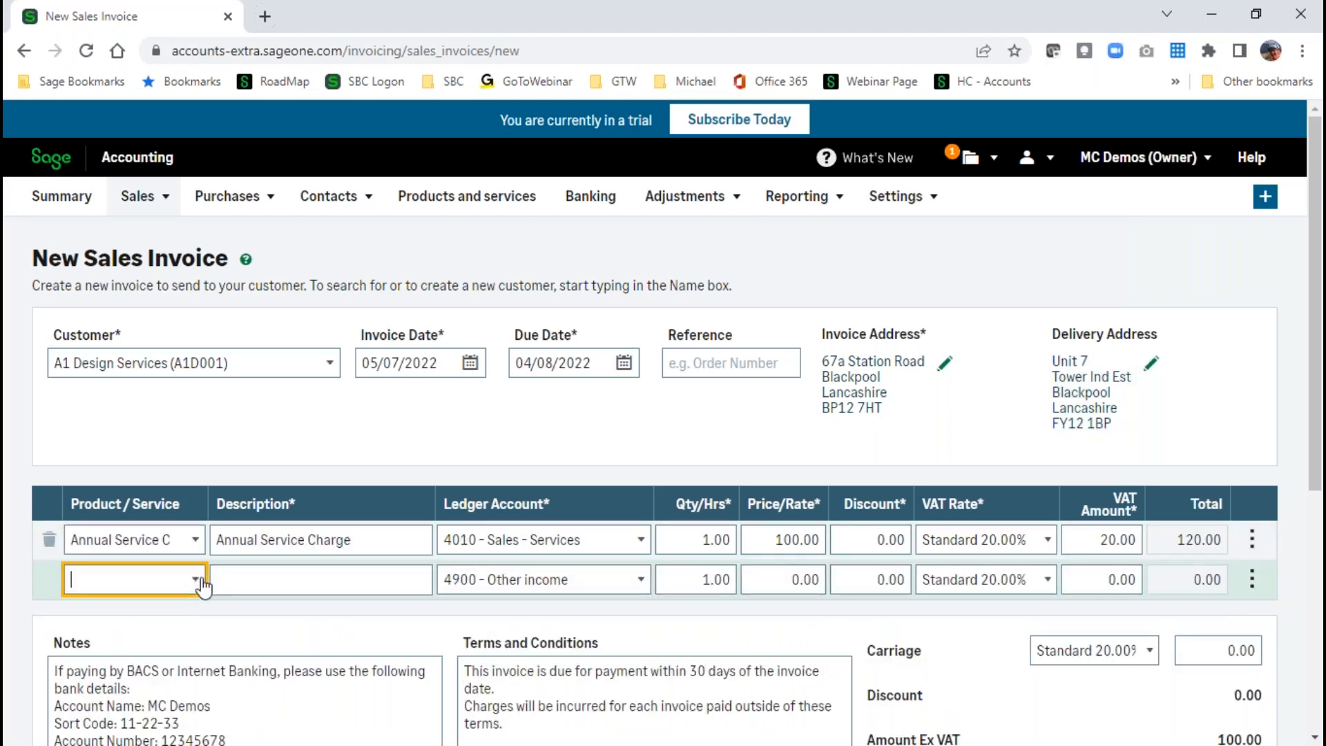
scroll(177, 659, "down", 1)
scroll(178, 698, "down", 2)
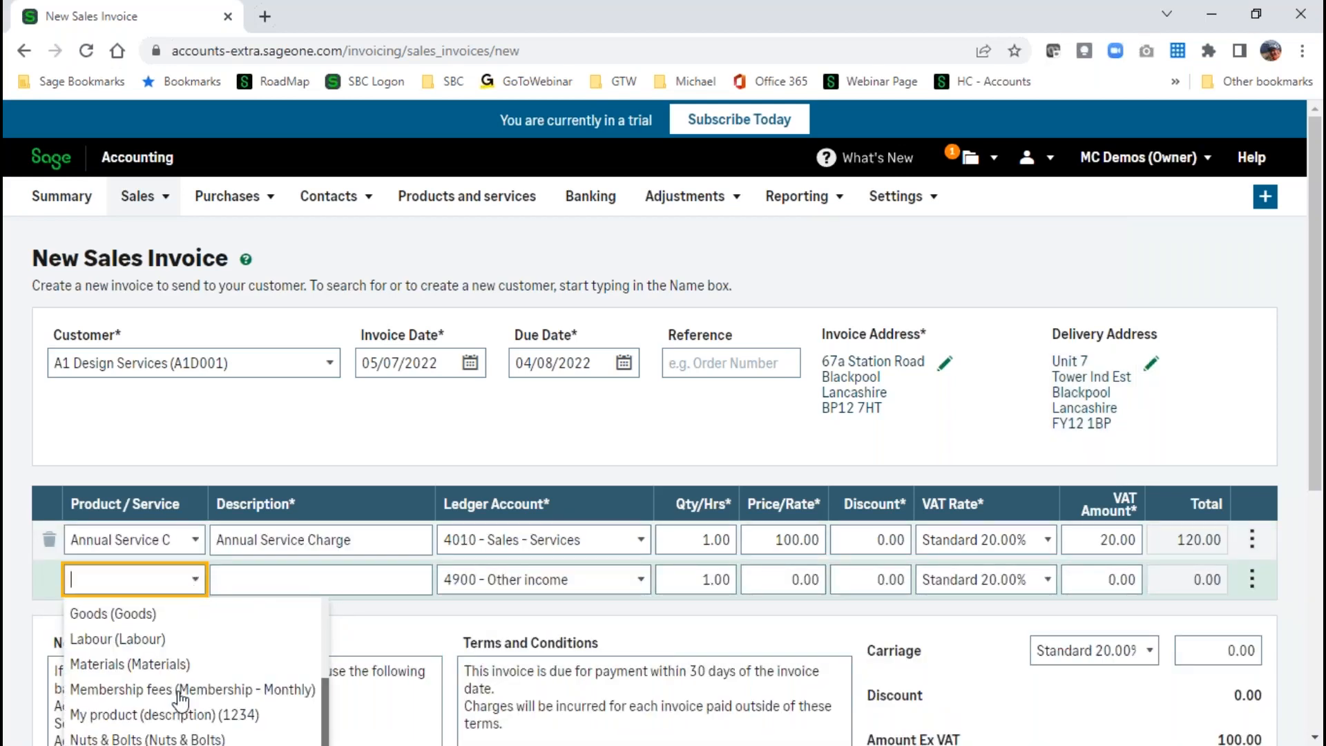
scroll(177, 696, "up", 2)
left_click(160, 685)
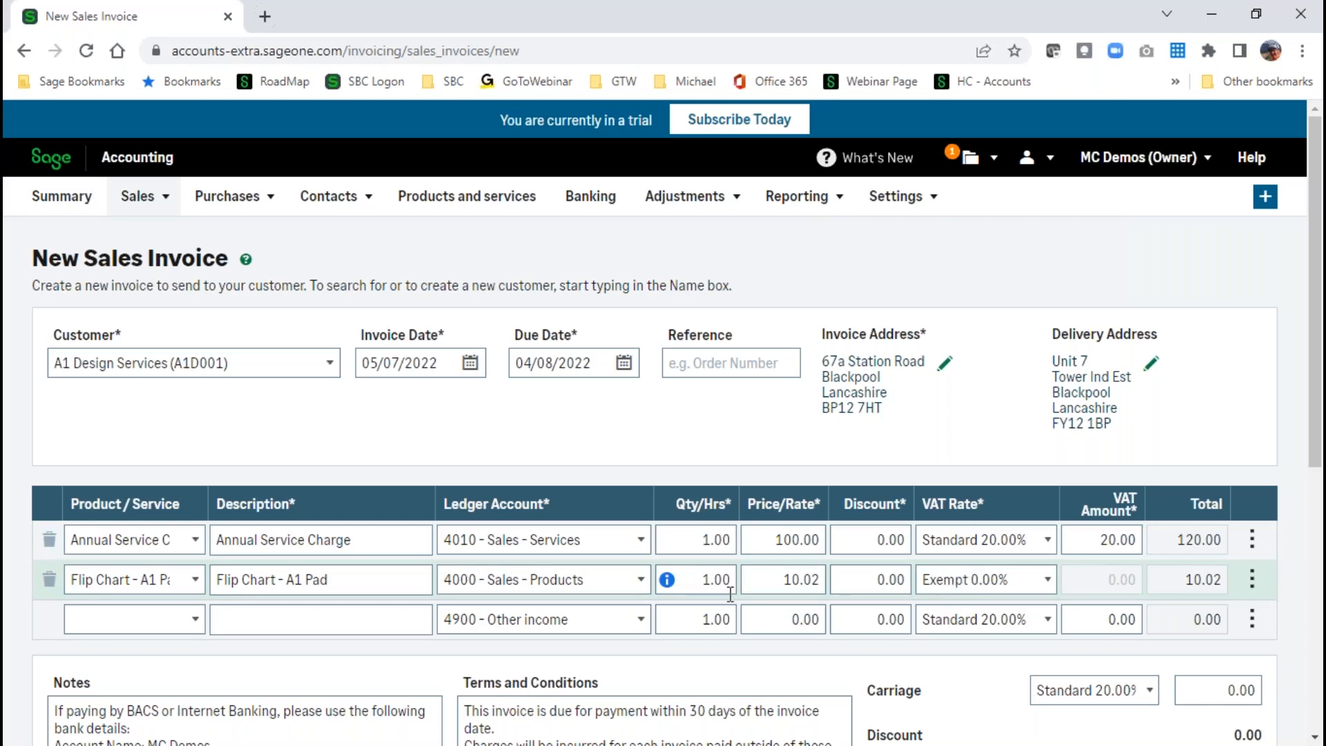
Append "- 2022/23" to the Annual Service Charge description and "- BN46786" to the Flip Chart - A1 Pad description.
left_click(370, 540)
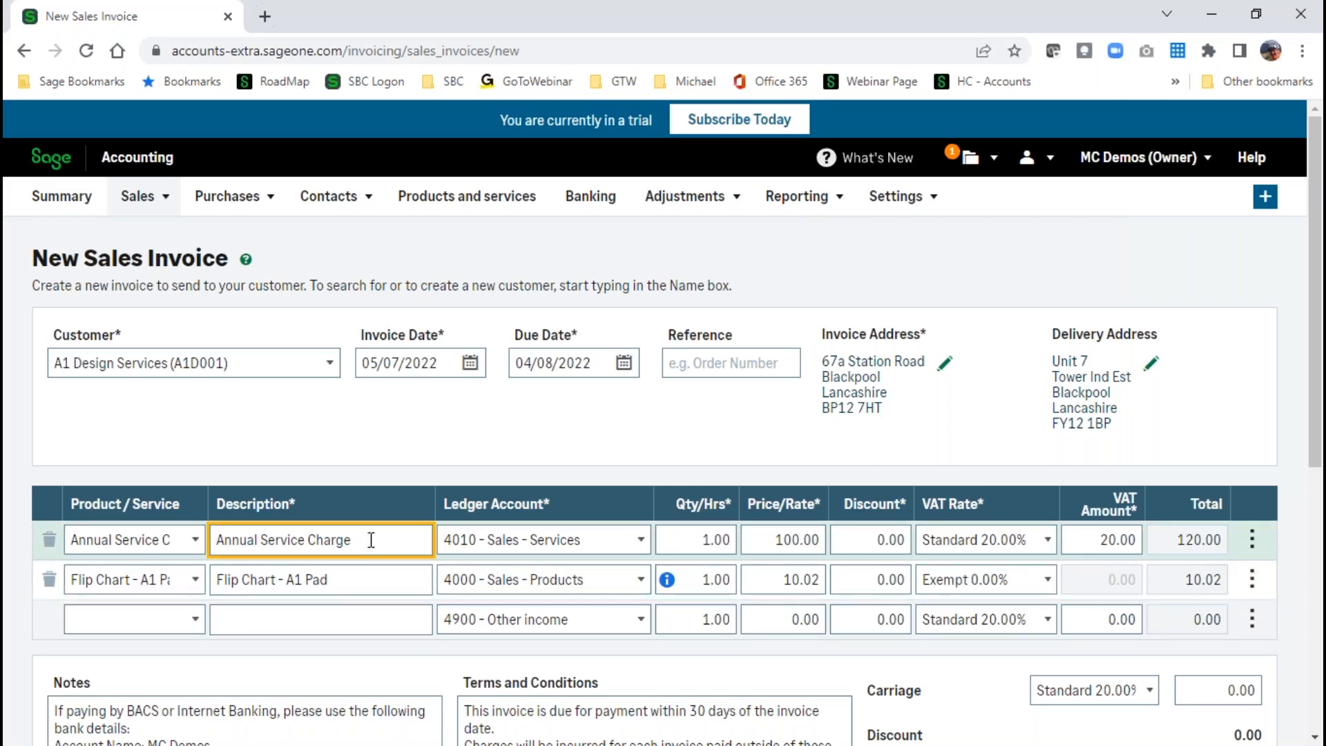
type("- 2022/23")
left_click(368, 573)
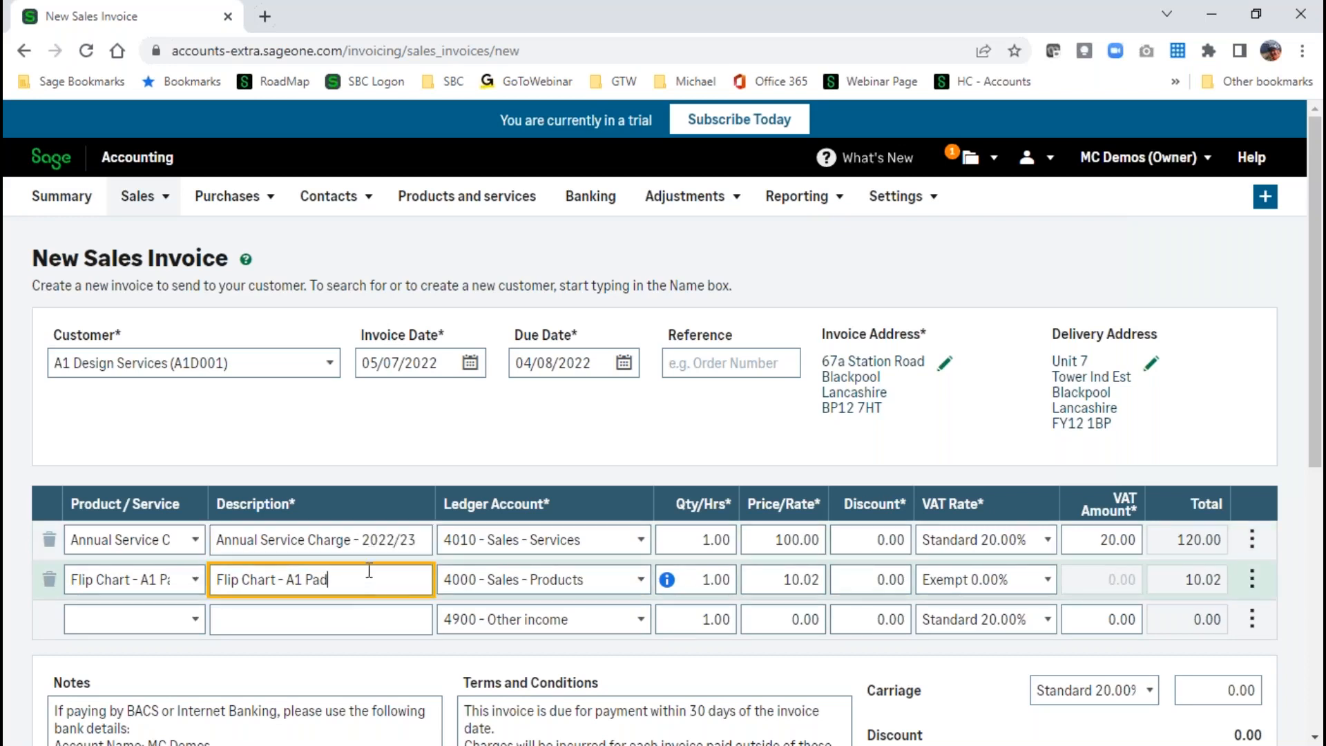
type("-")
type("BN46786")
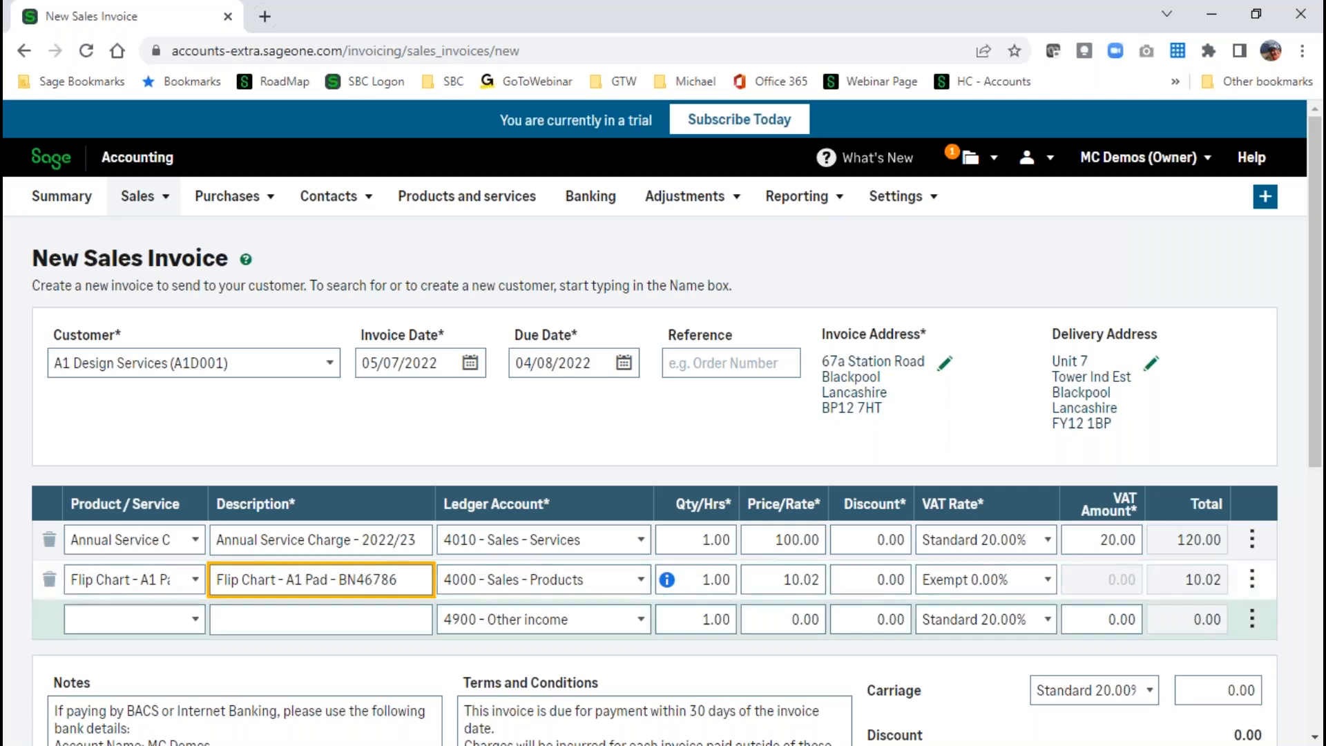
Check the stock quantity of the Flip Chart - A1 Pad line and set its price to 9.50.
mouse_move(725, 582)
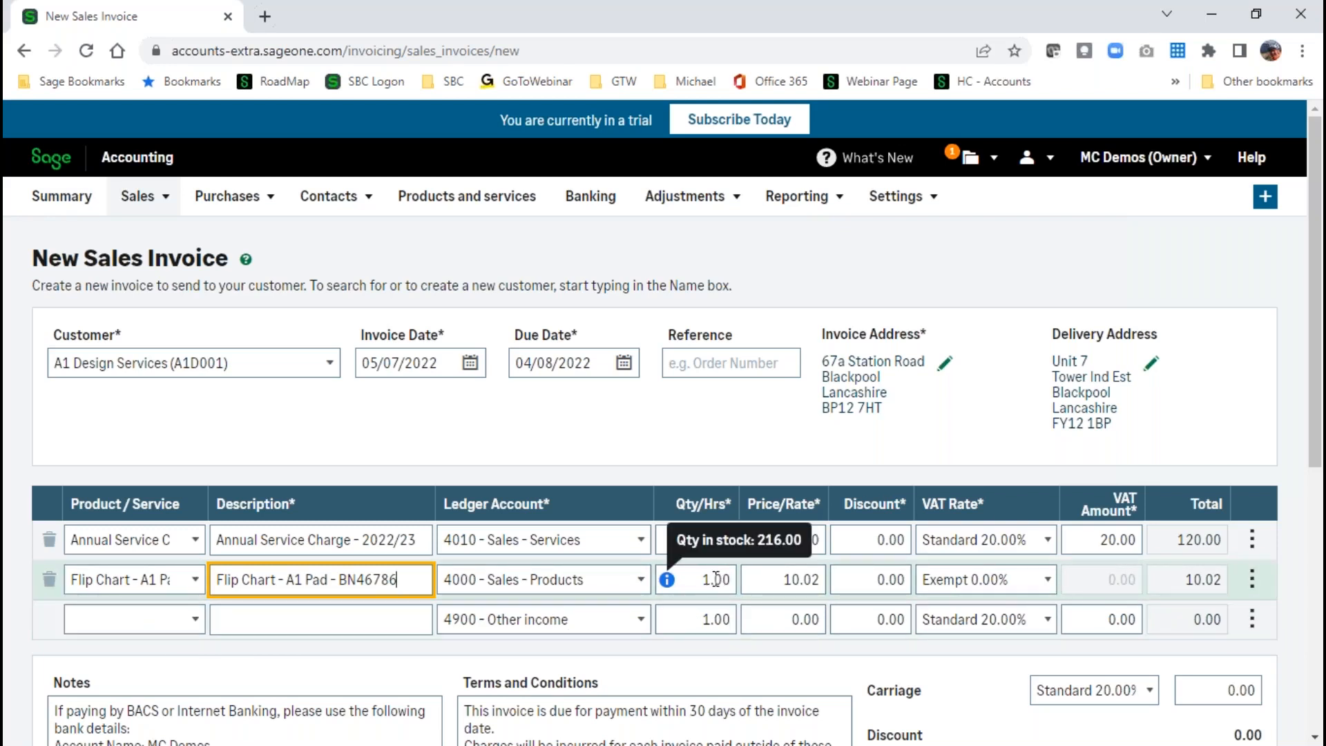
left_click(775, 585)
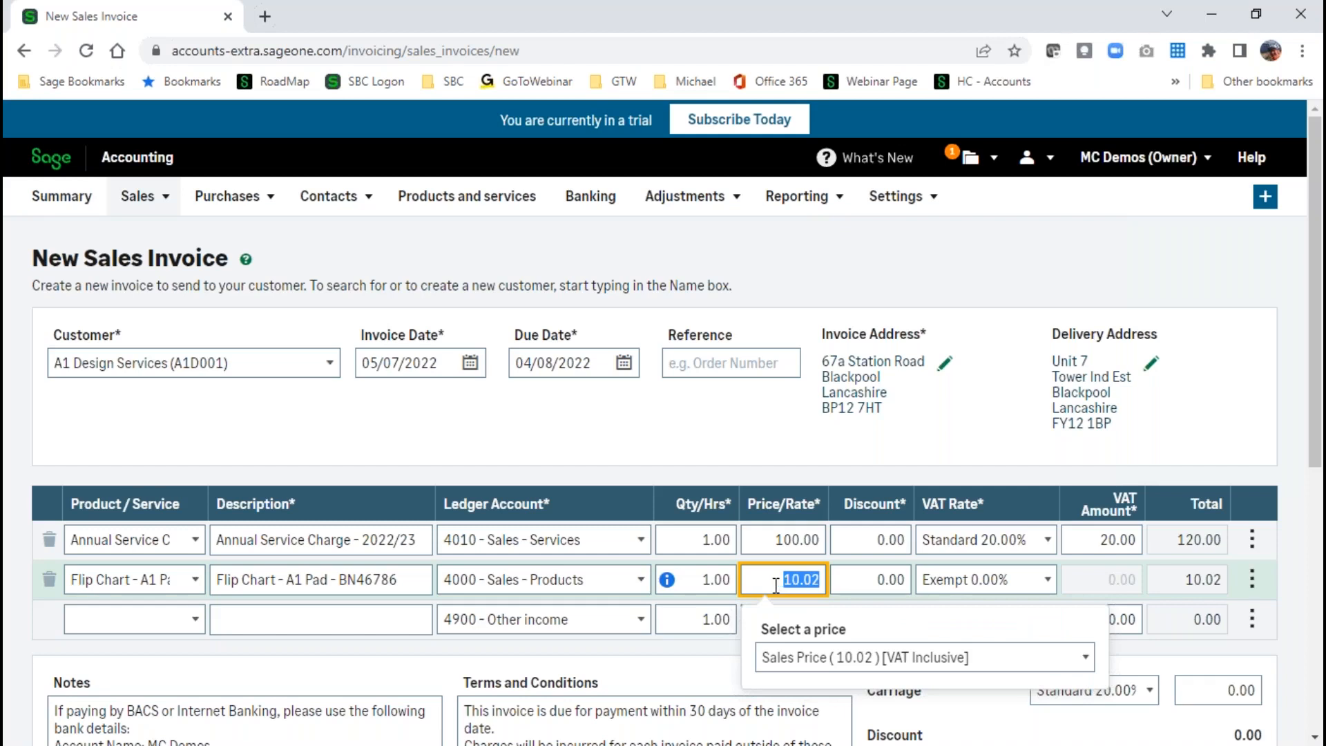
type("9.50")
left_click(700, 667)
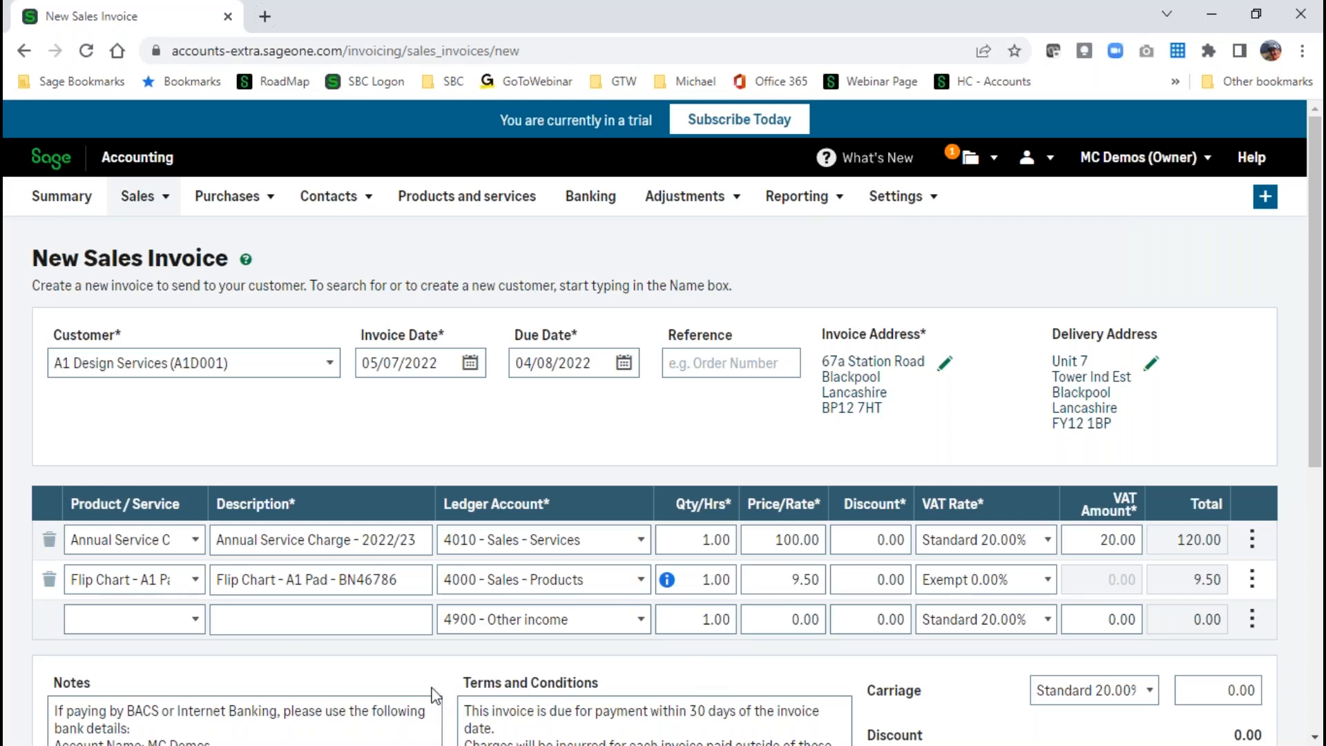
Add a third invoice line described as Services, with ledger account 4010 - Sales - Services and a price of 63.50.
left_click(250, 625)
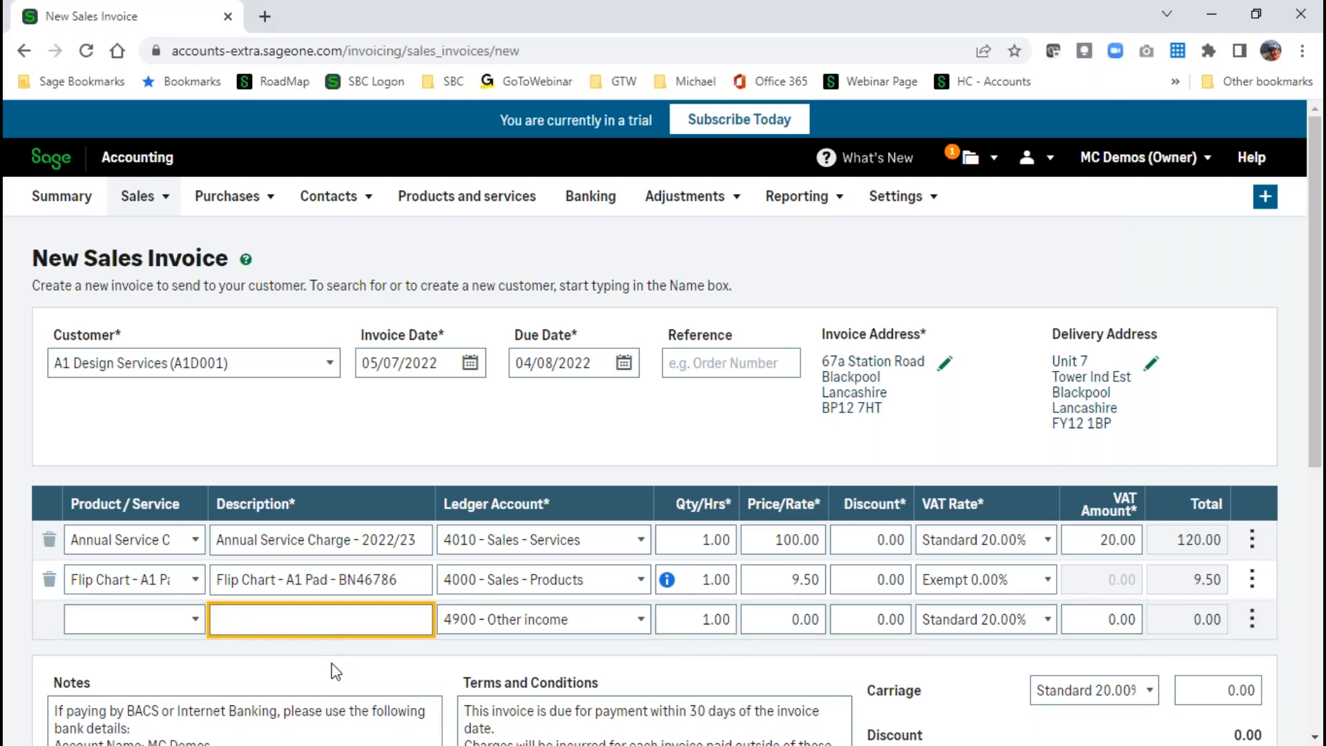
type("Services")
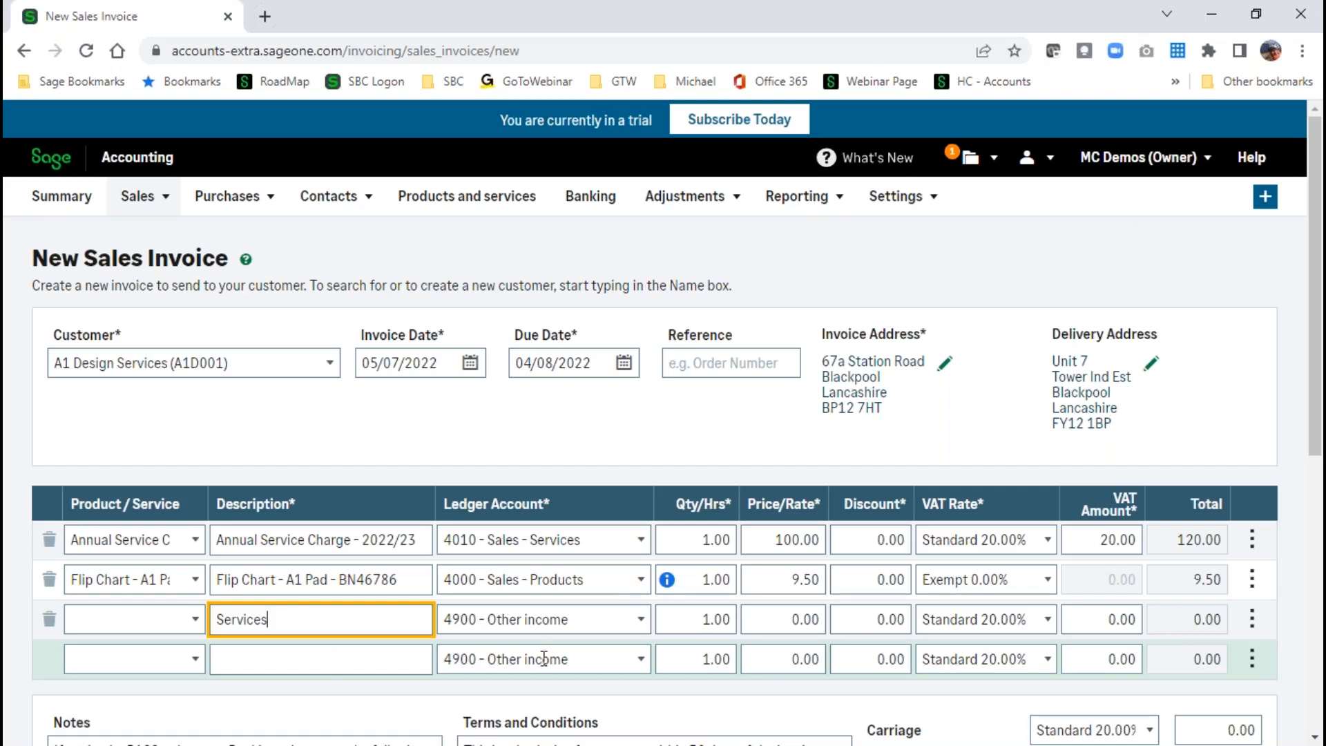
left_click(641, 619)
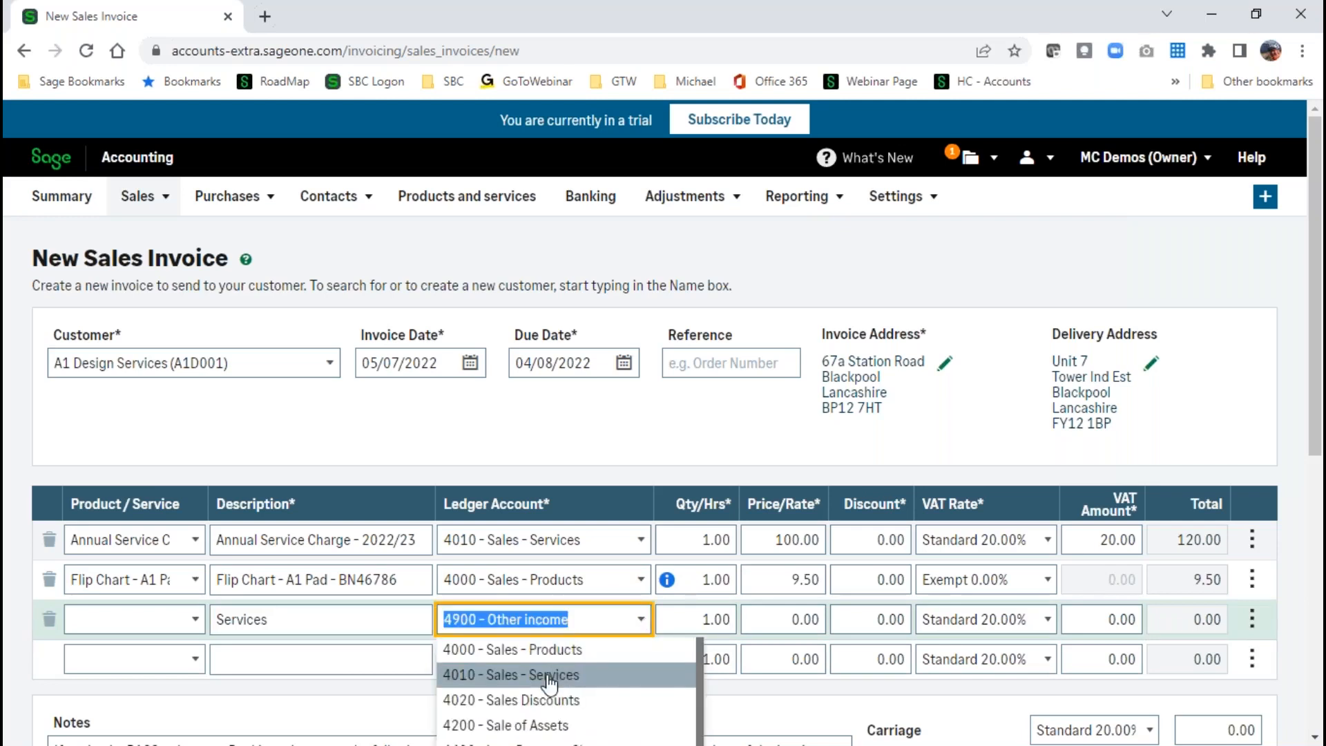
left_click(549, 674)
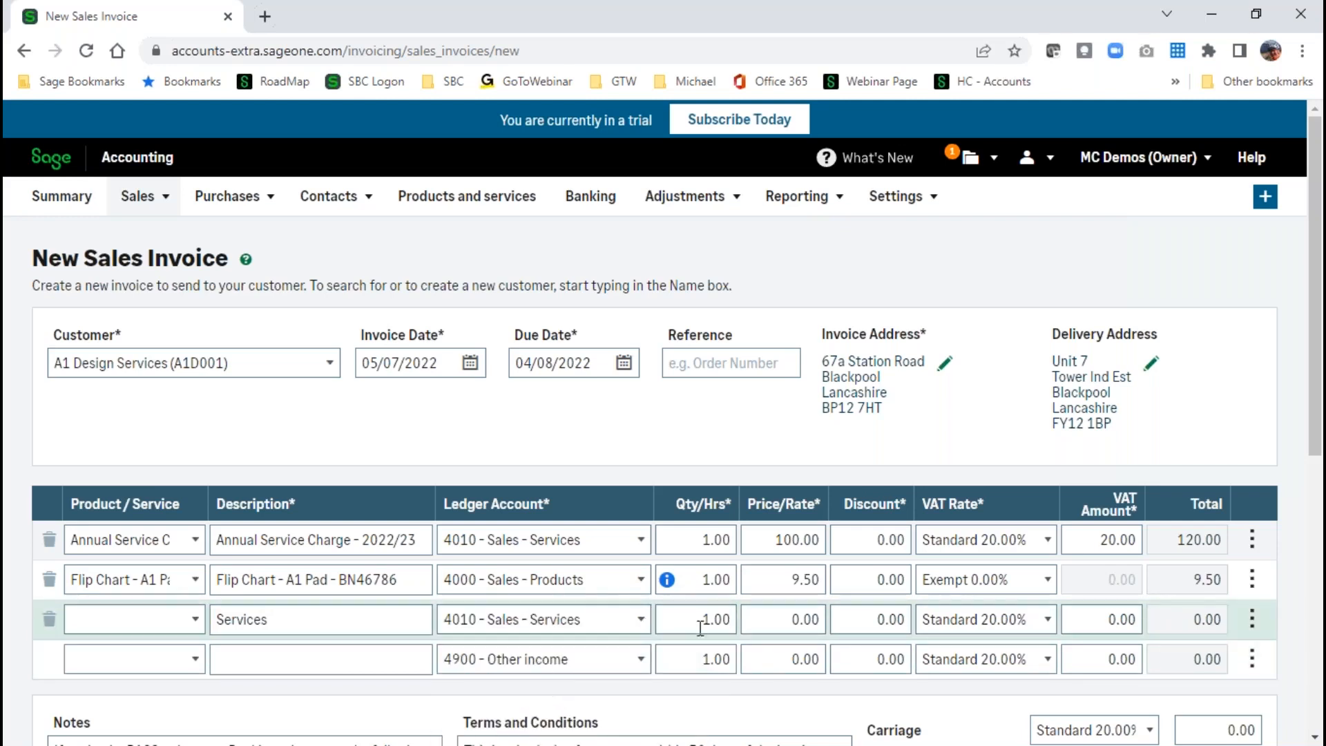
left_click(762, 622)
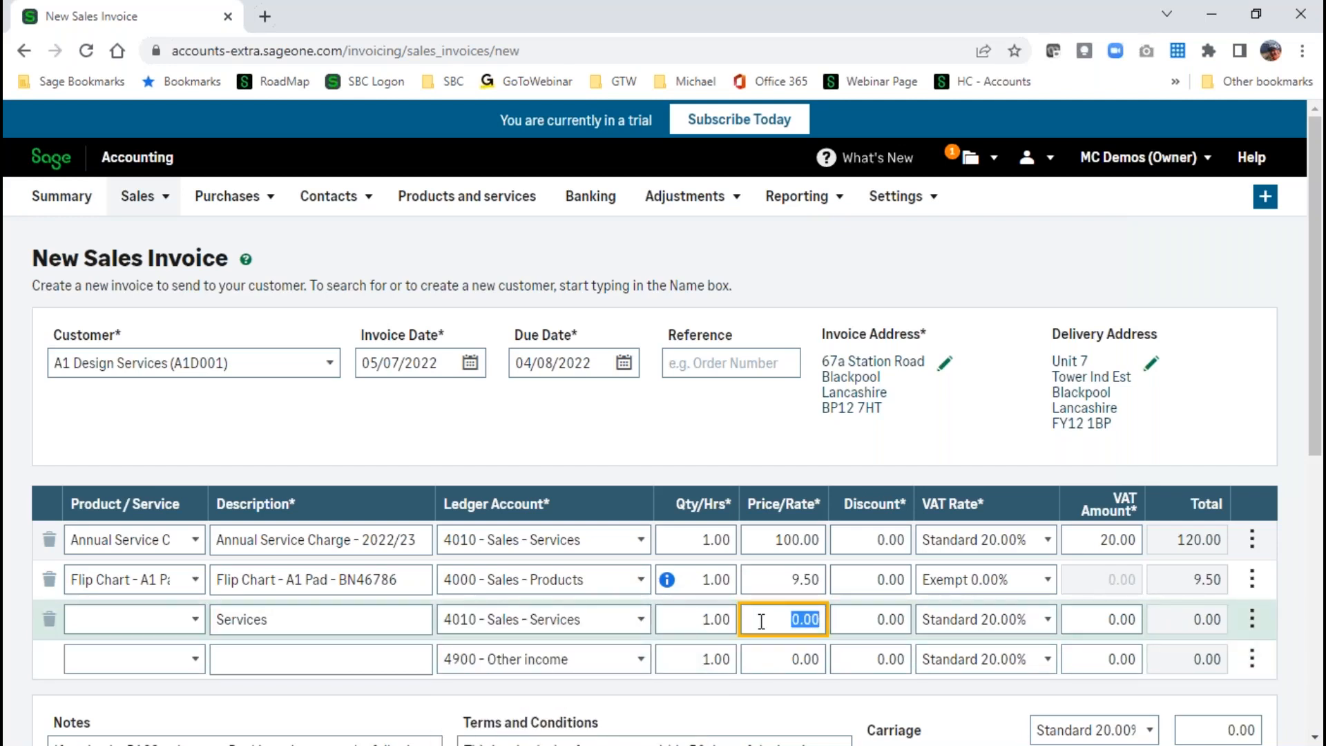
type("63.50")
Review the VAT rate choices for the Services line, keeping Standard 20.00%.
left_click(958, 629)
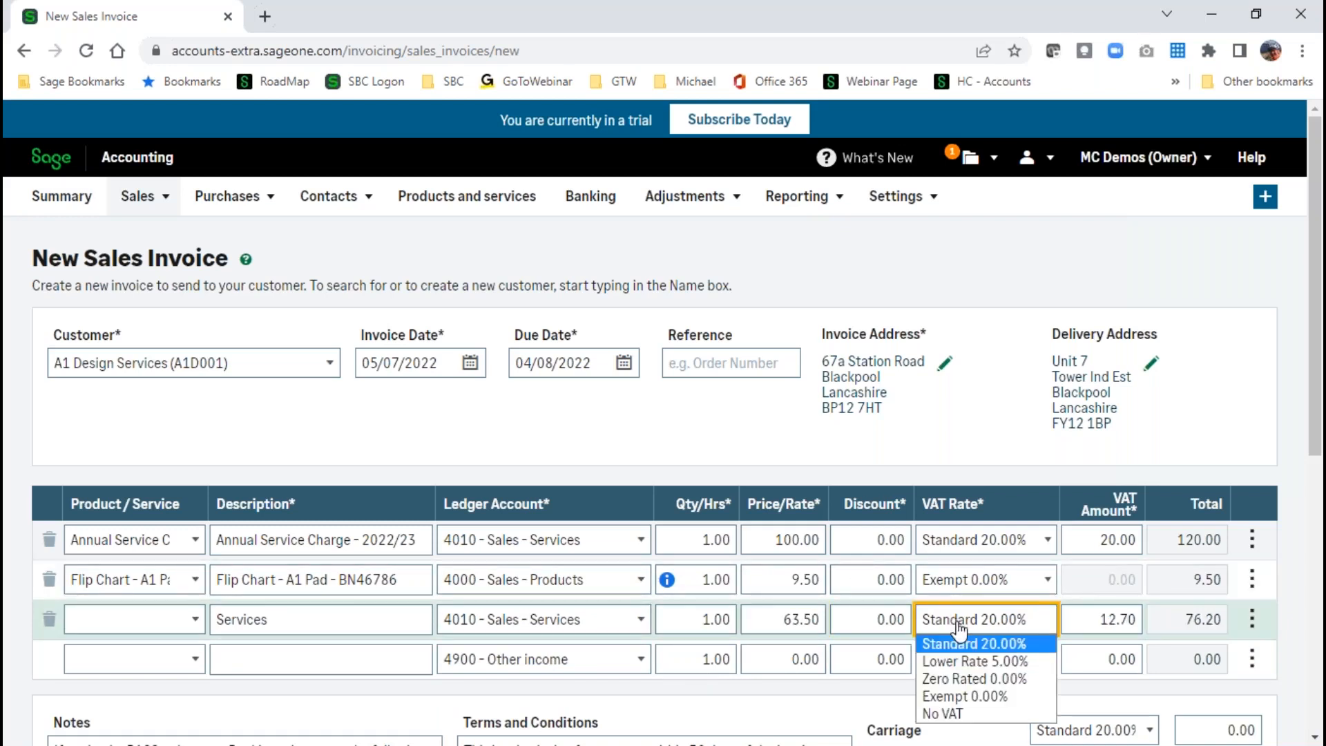
left_click(1013, 645)
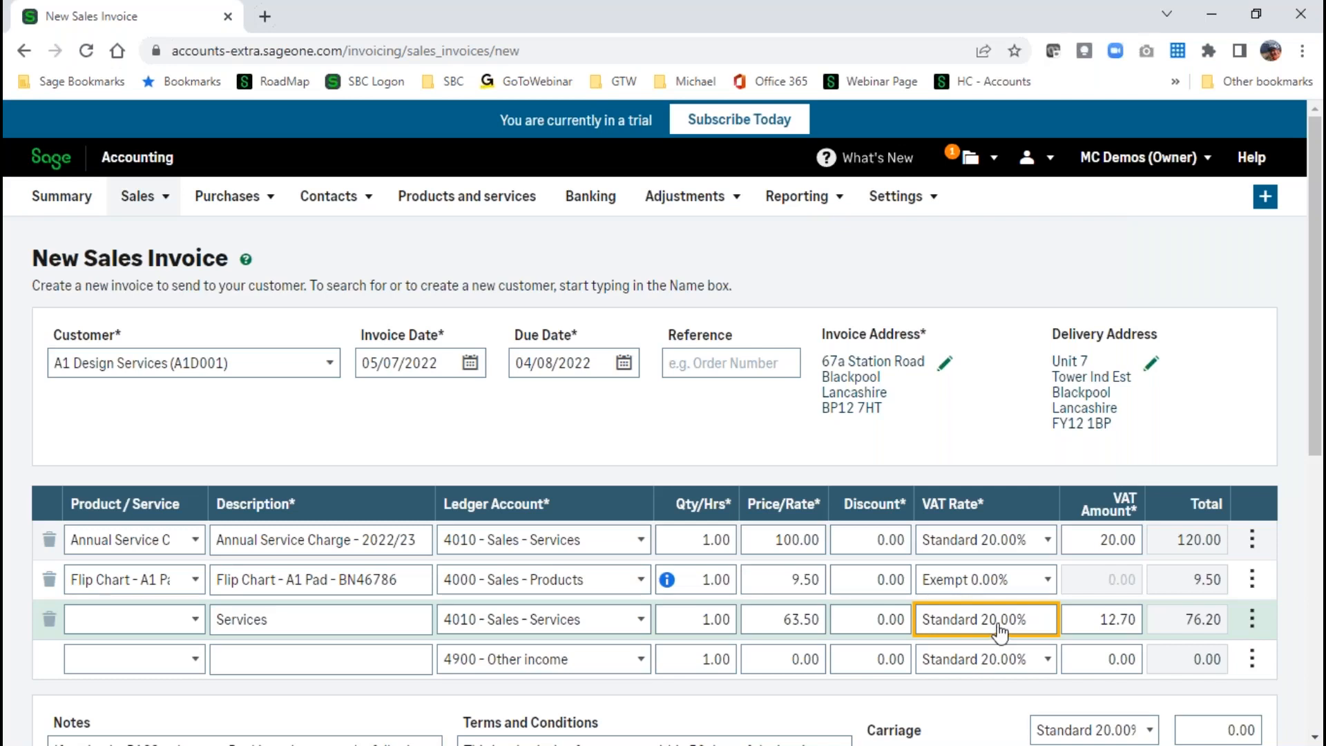
left_click(994, 630)
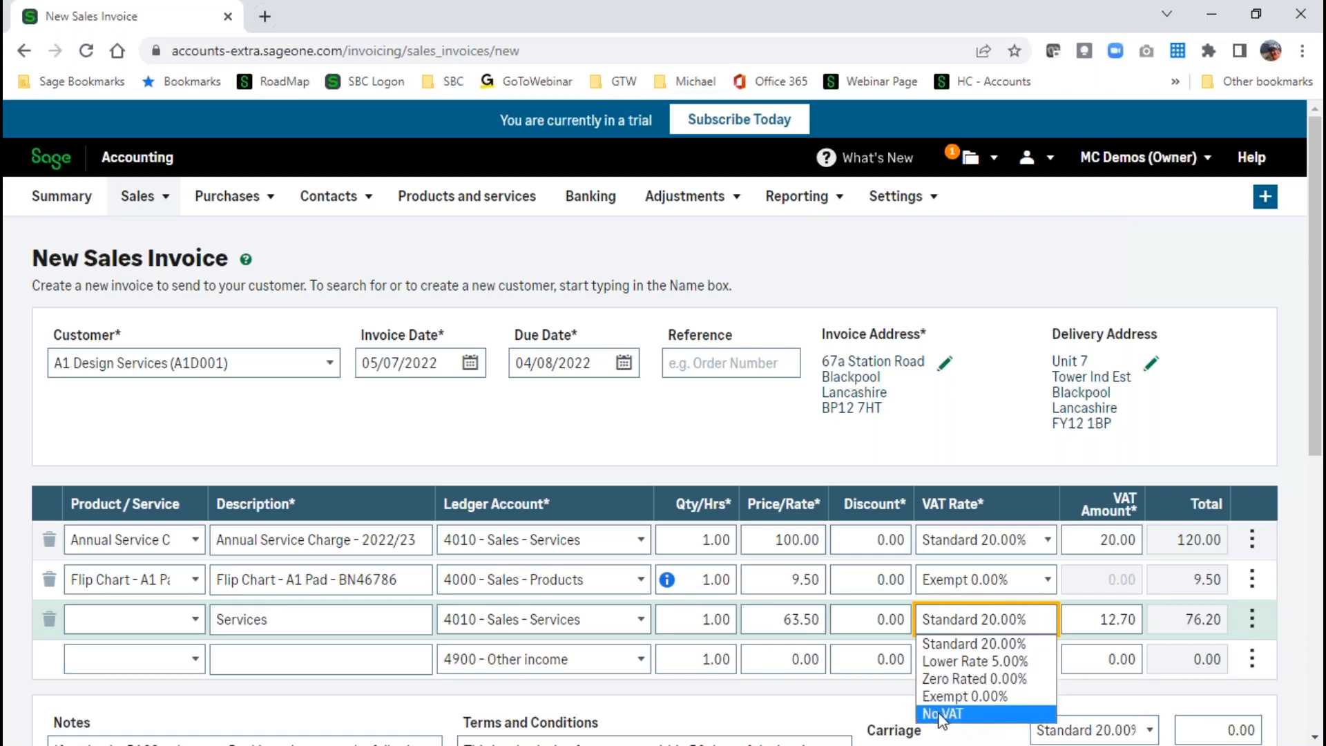
left_click(870, 715)
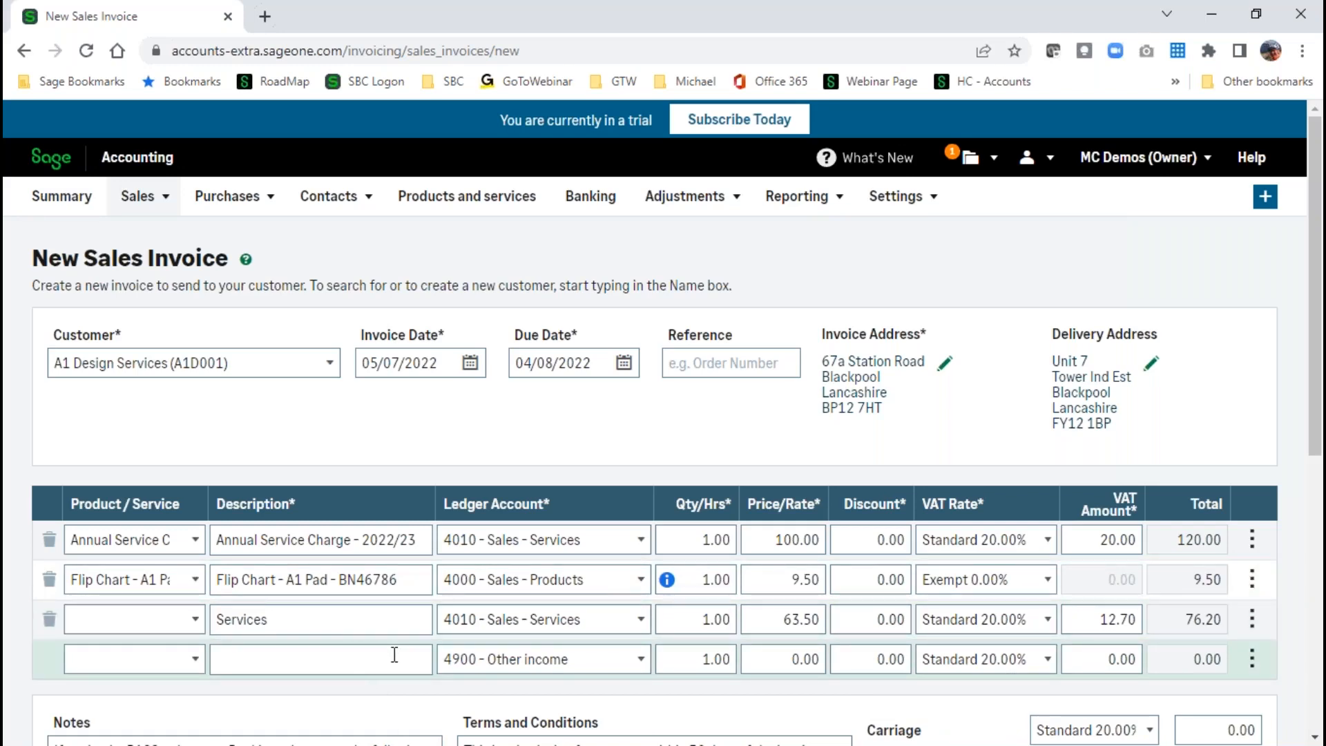
Review the invoice's notes, terms and conditions, totals and the Save as document types.
scroll(394, 655, "down", 3)
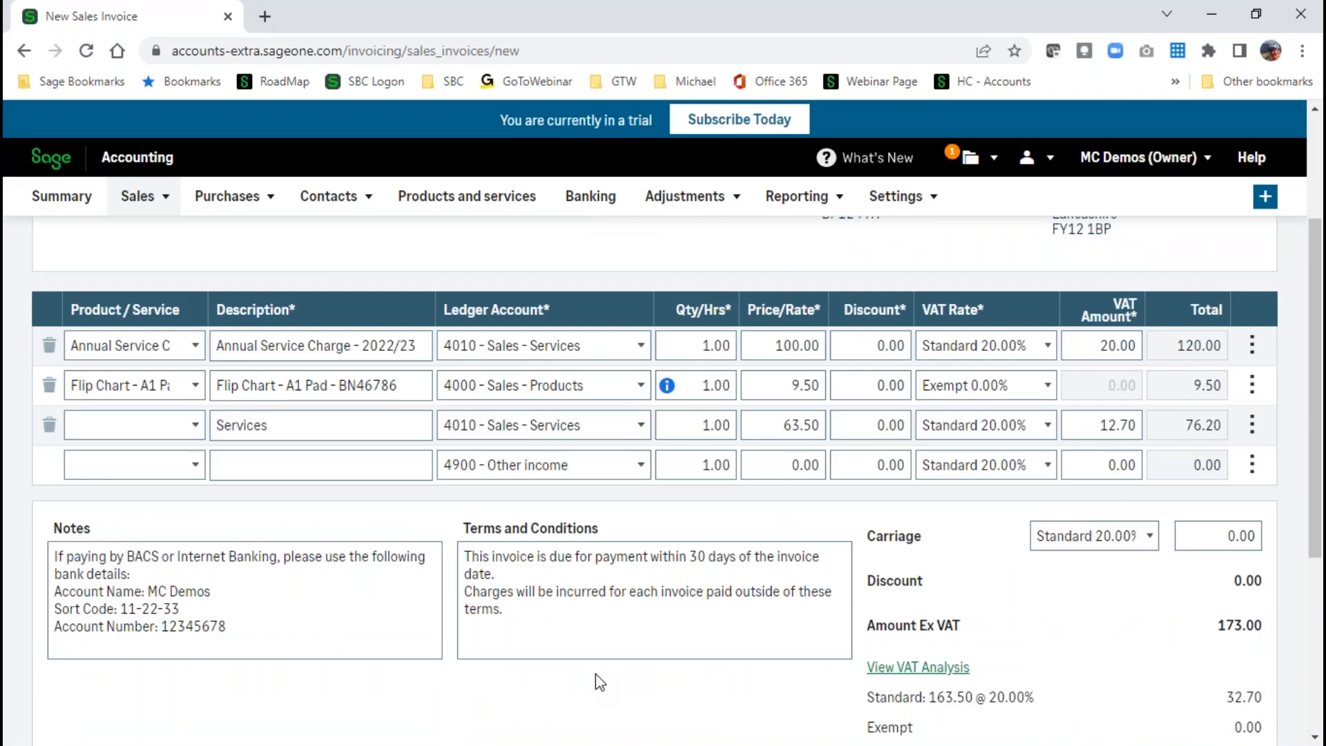
scroll(596, 674, "down", 2)
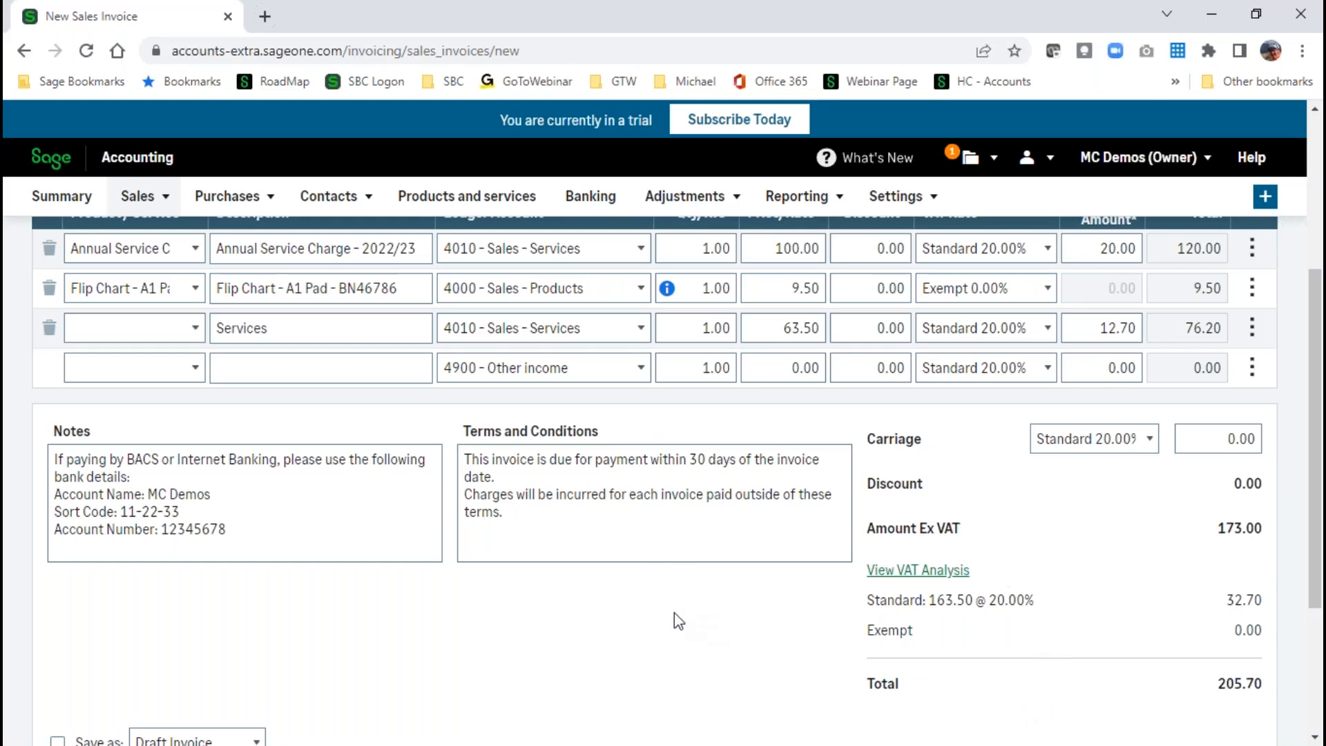
left_click(260, 535)
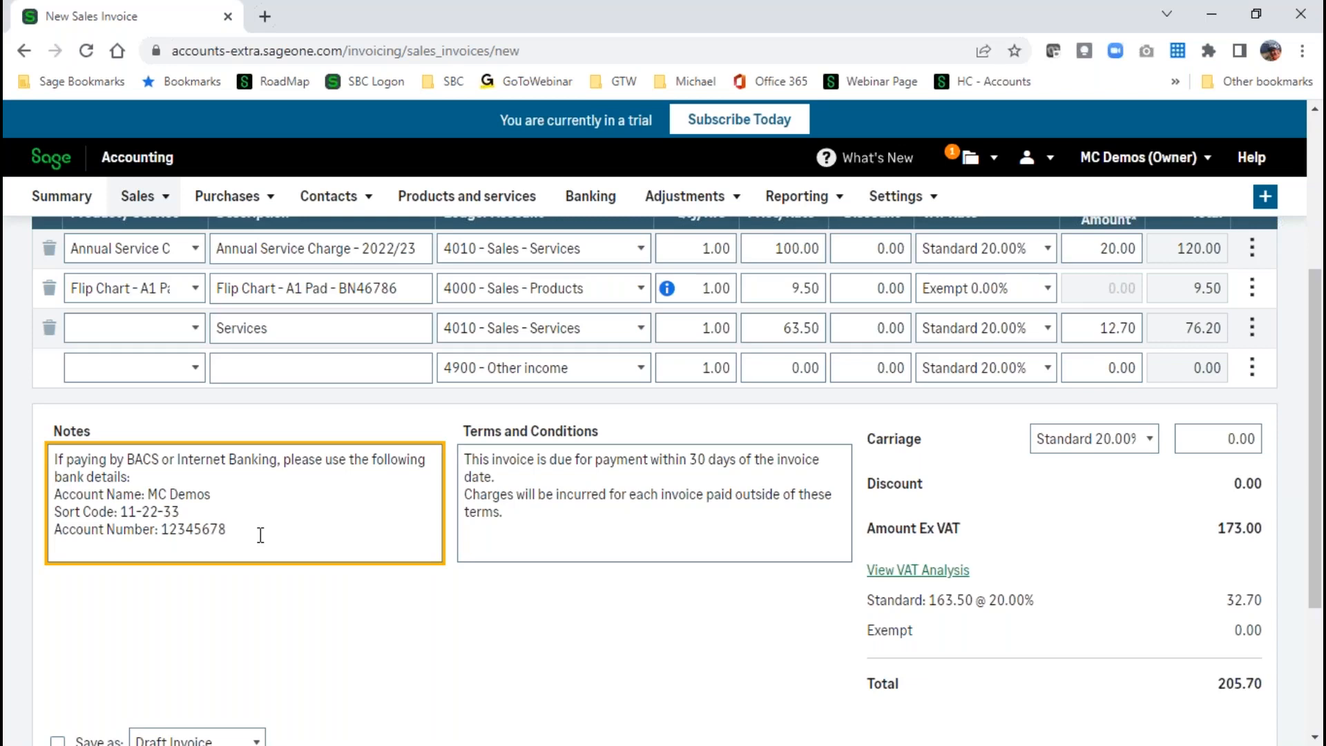
left_click(538, 522)
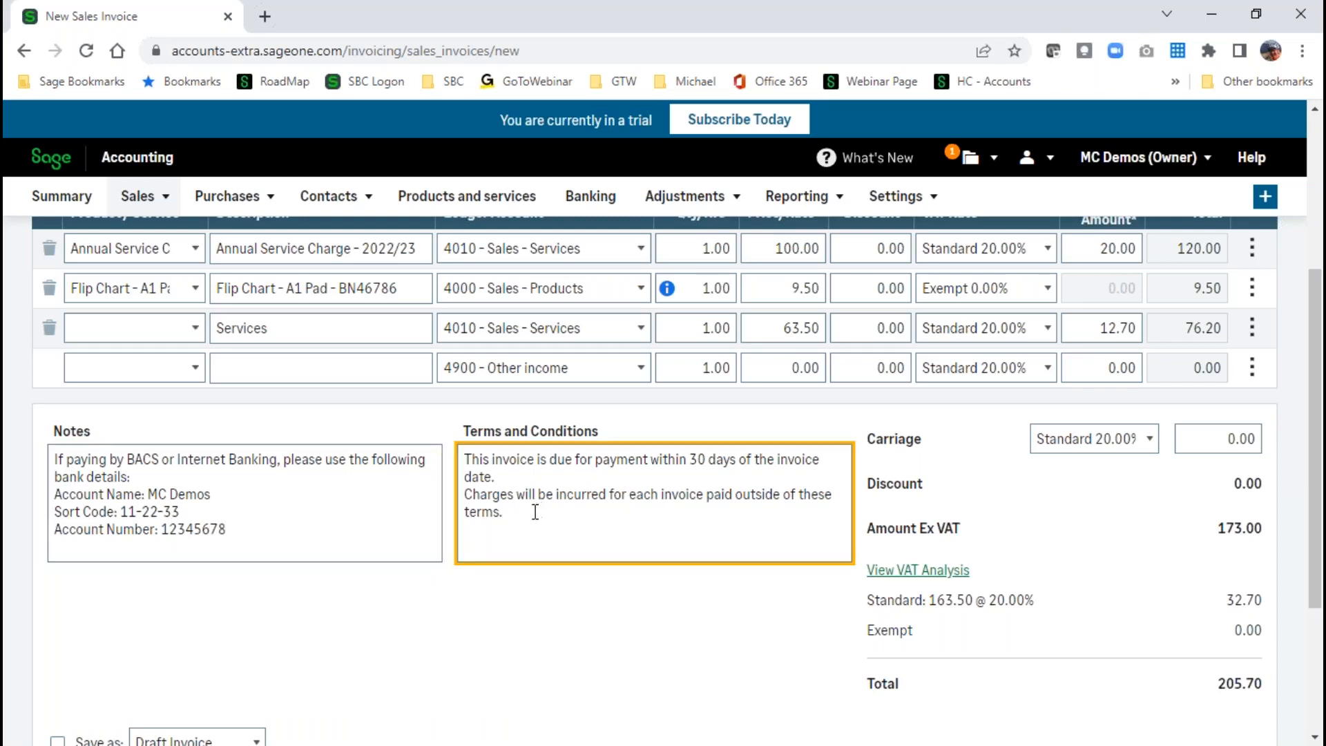
scroll(497, 605, "down", 3)
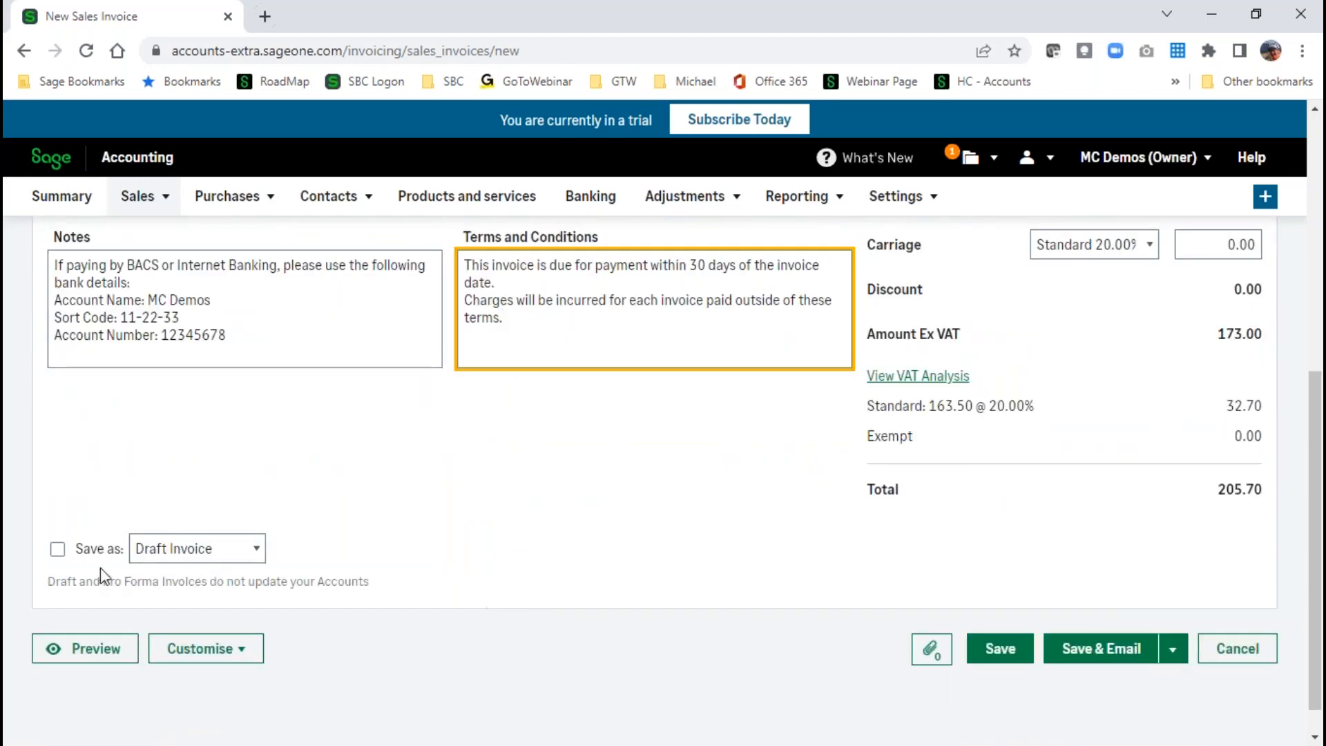
left_click(256, 553)
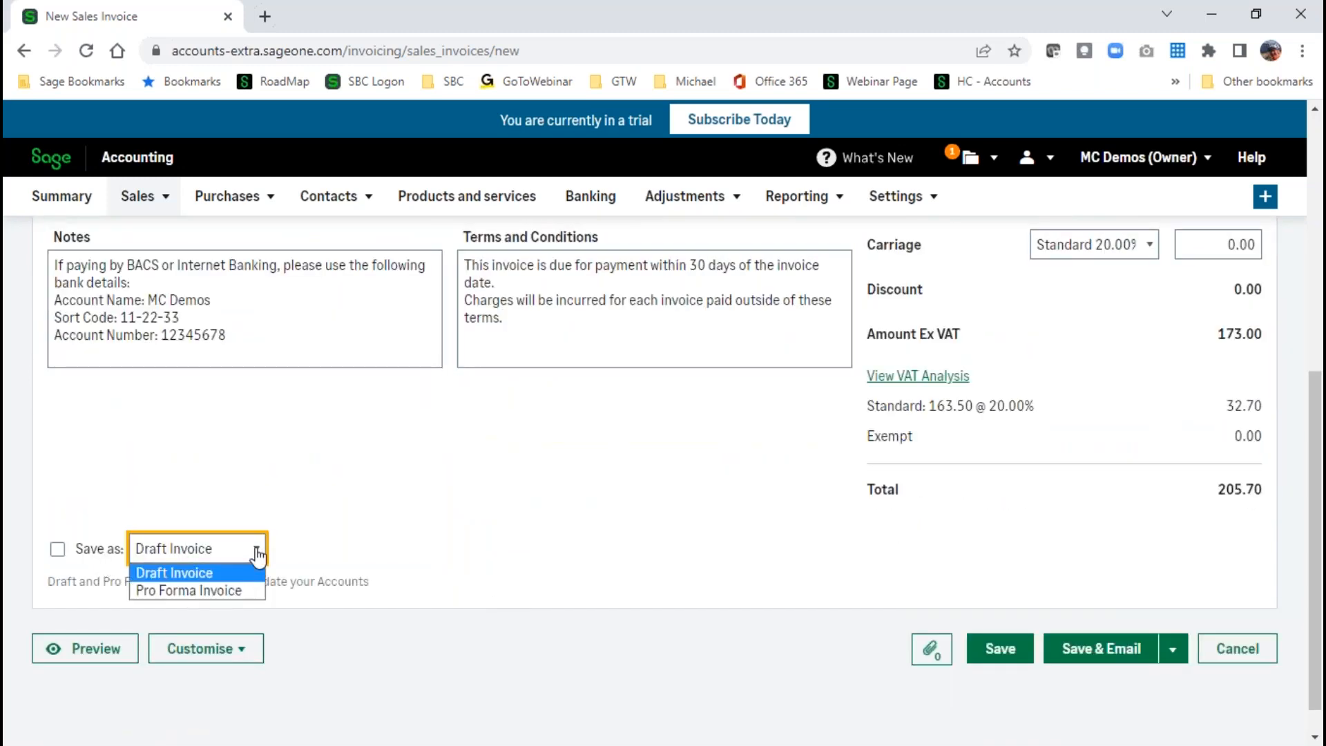
left_click(349, 549)
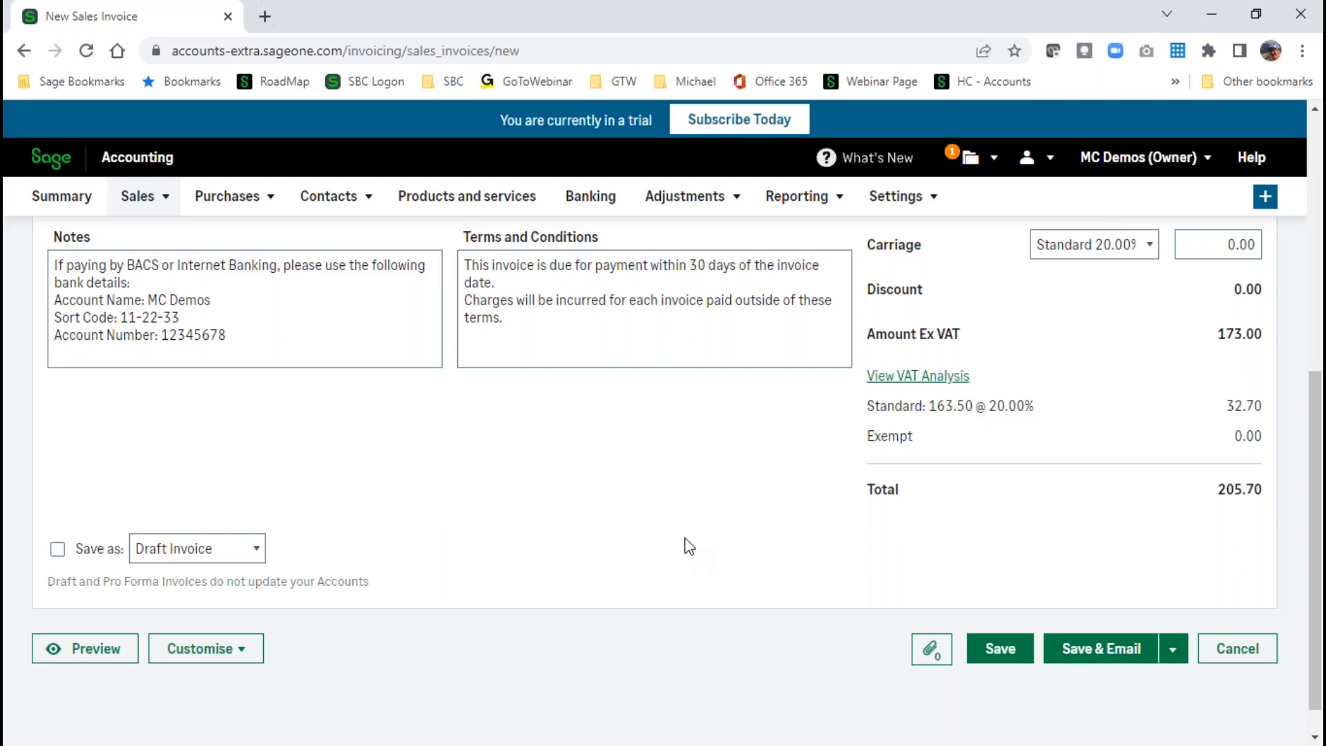
Preview the invoice document enlarged, examine it from header to footer, close it and check the customise options.
left_click(98, 654)
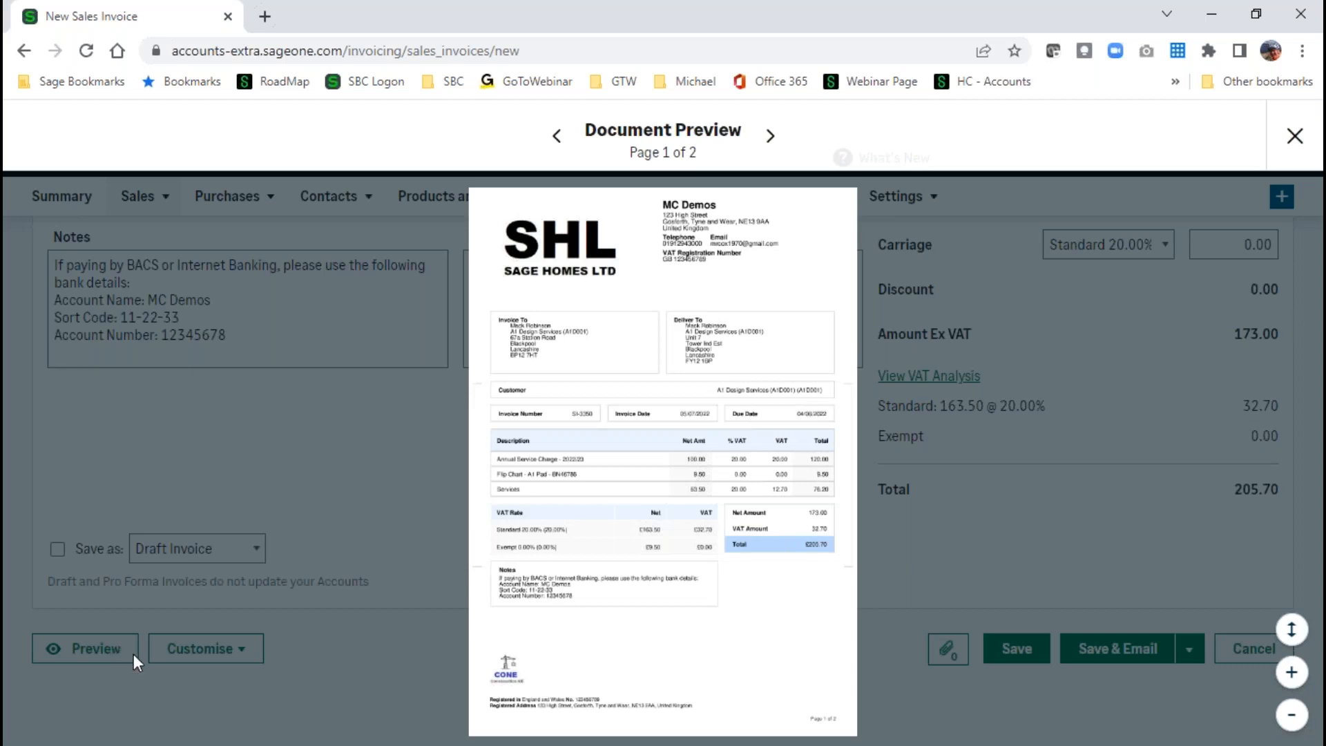
left_click(1293, 674)
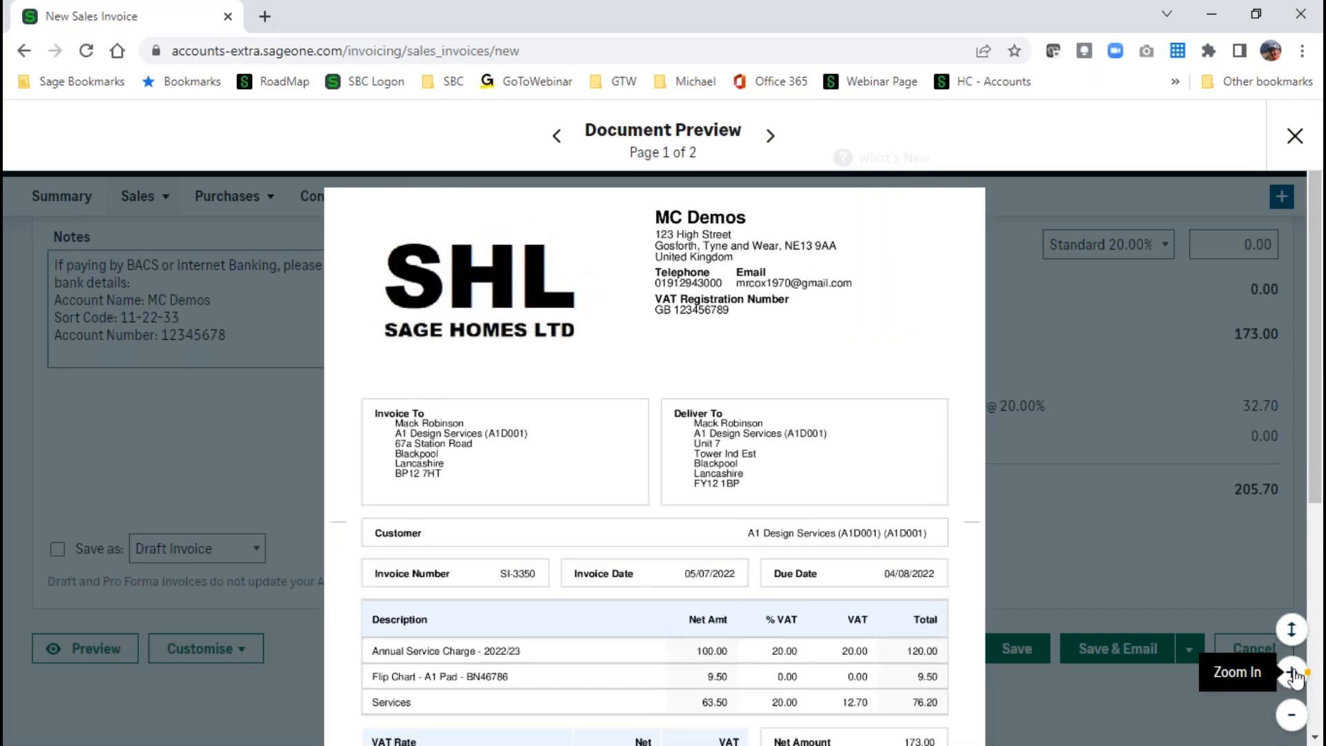
scroll(1273, 591, "down", 1)
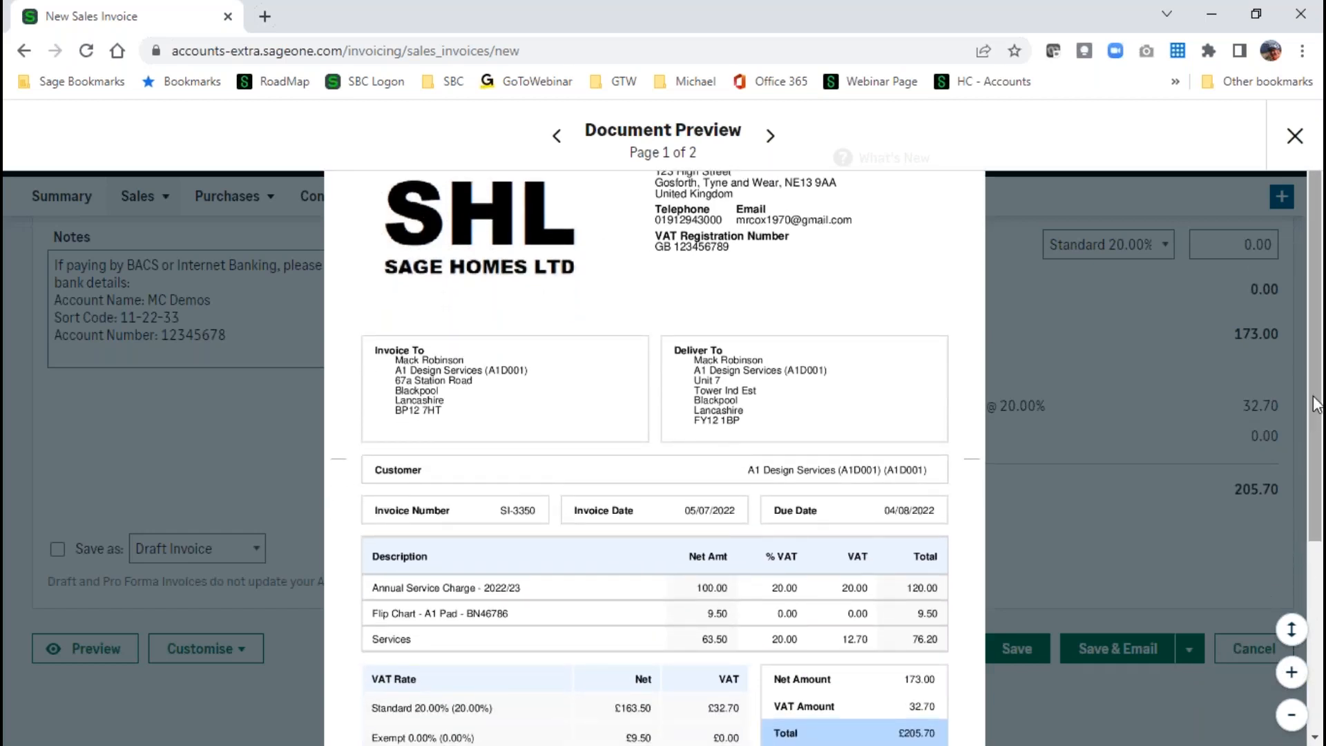
left_click_drag(1314, 398, 1319, 360)
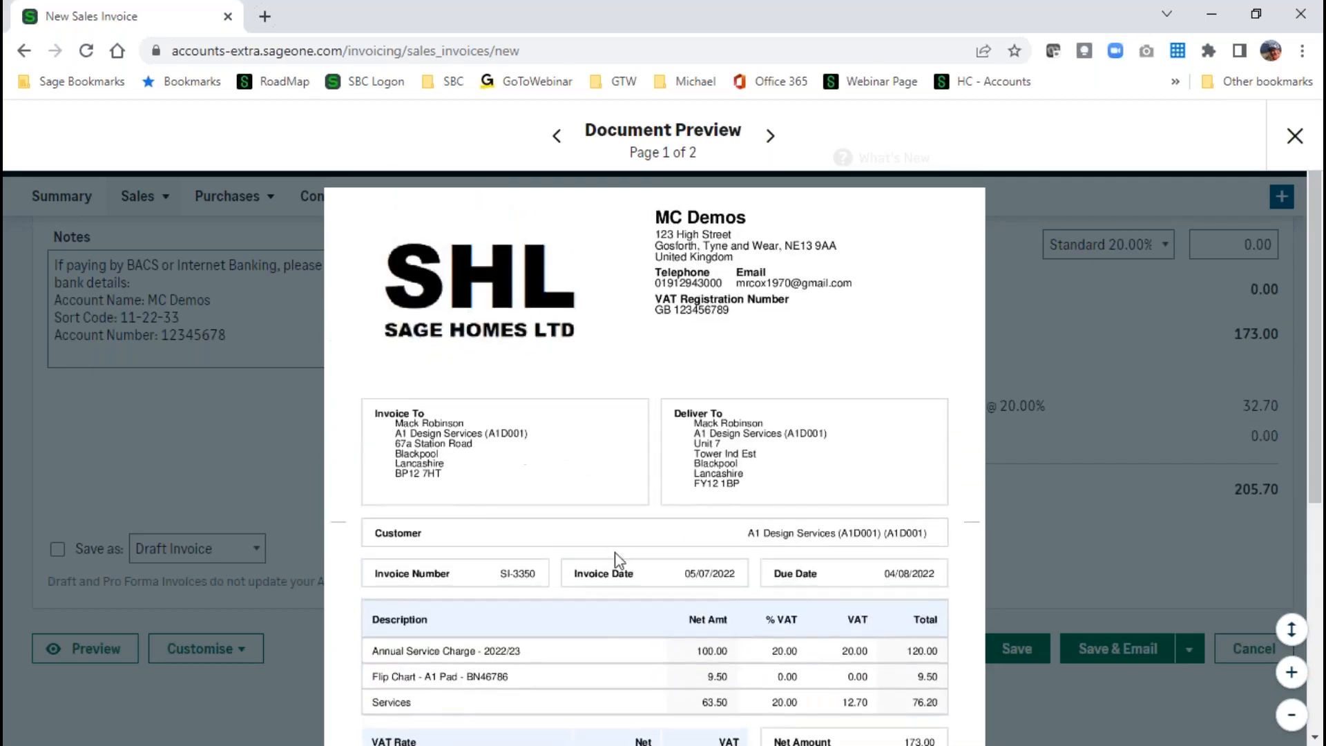
left_click_drag(1316, 451, 1315, 624)
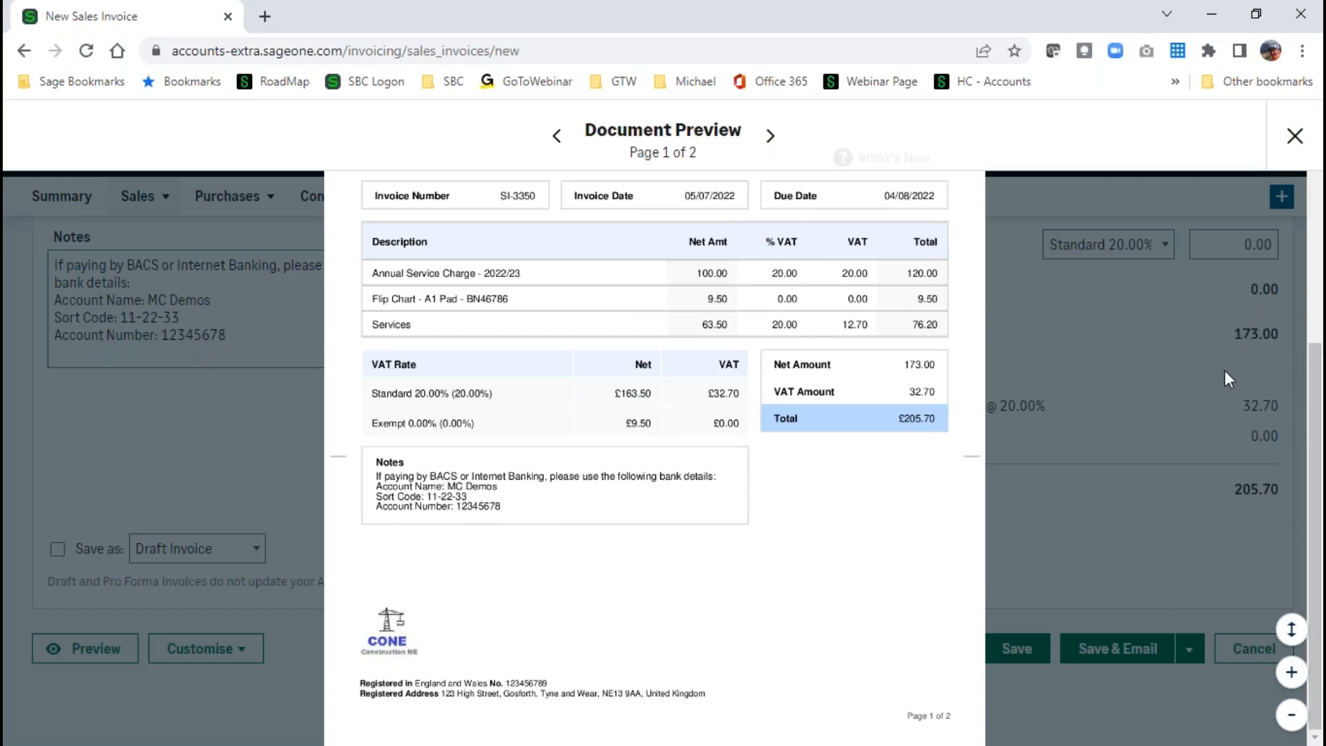
left_click(1295, 136)
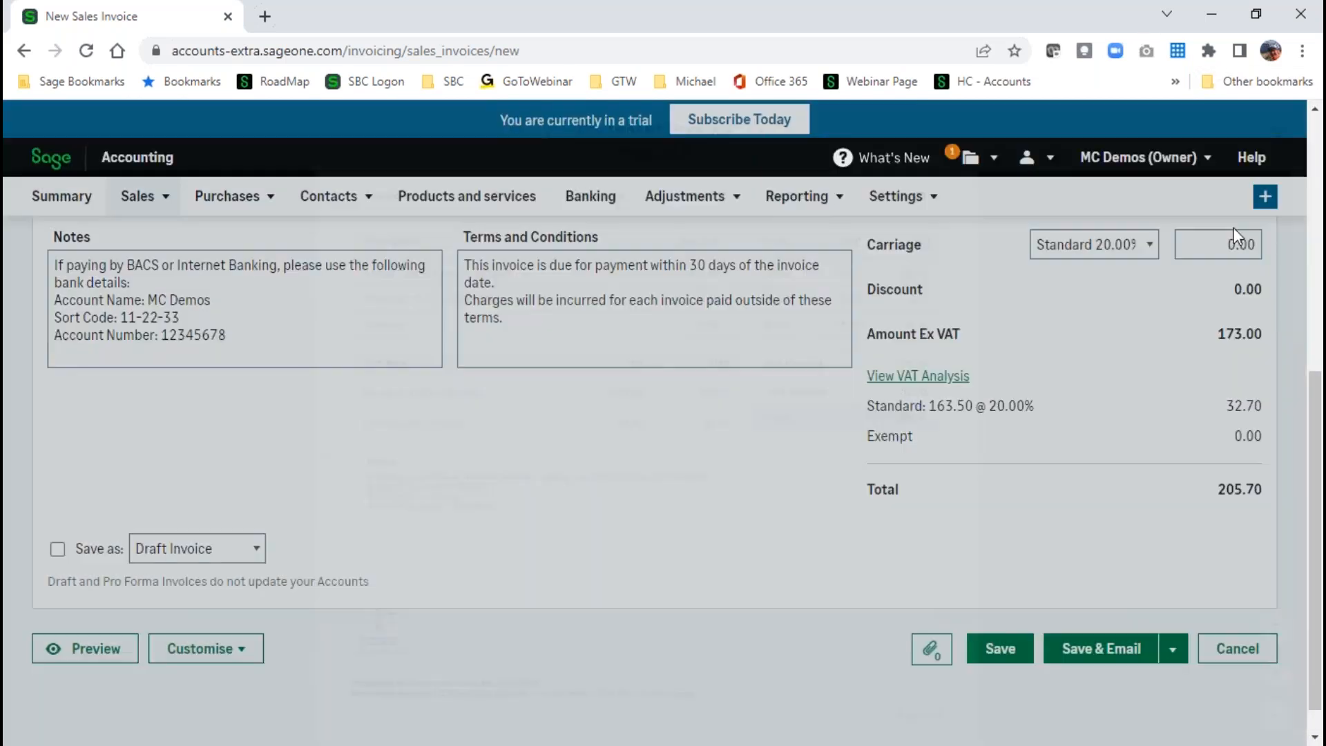
left_click(220, 650)
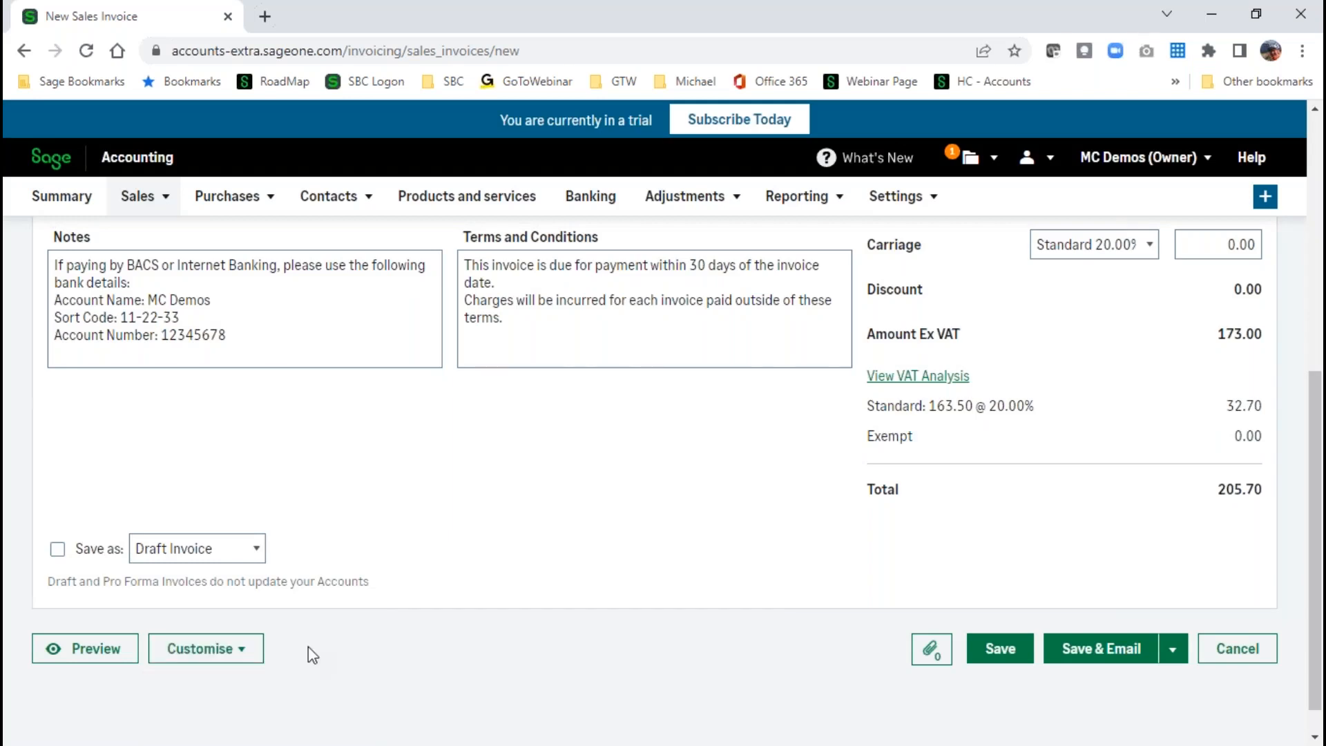
Attach Handout - AutoEntry.pdf from the Handouts folder within Desktop > Admin to the invoice.
left_click(932, 653)
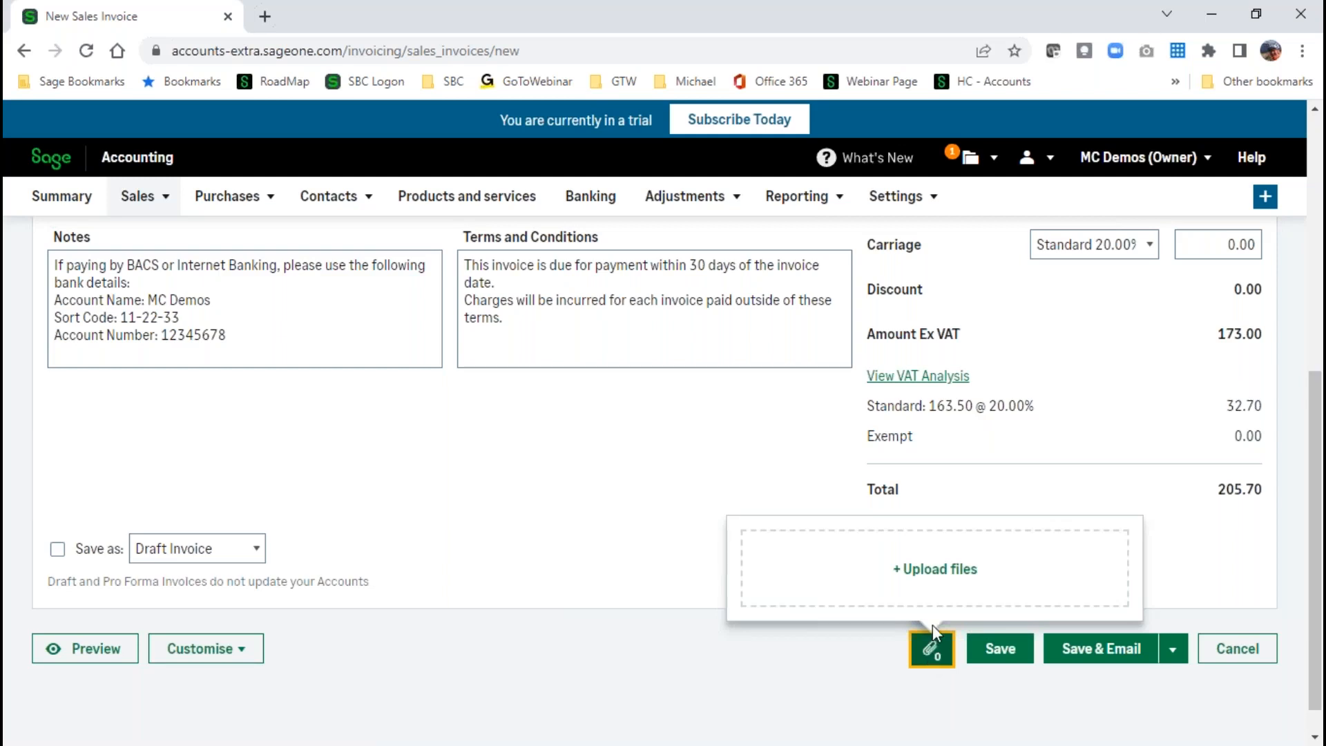
left_click(924, 571)
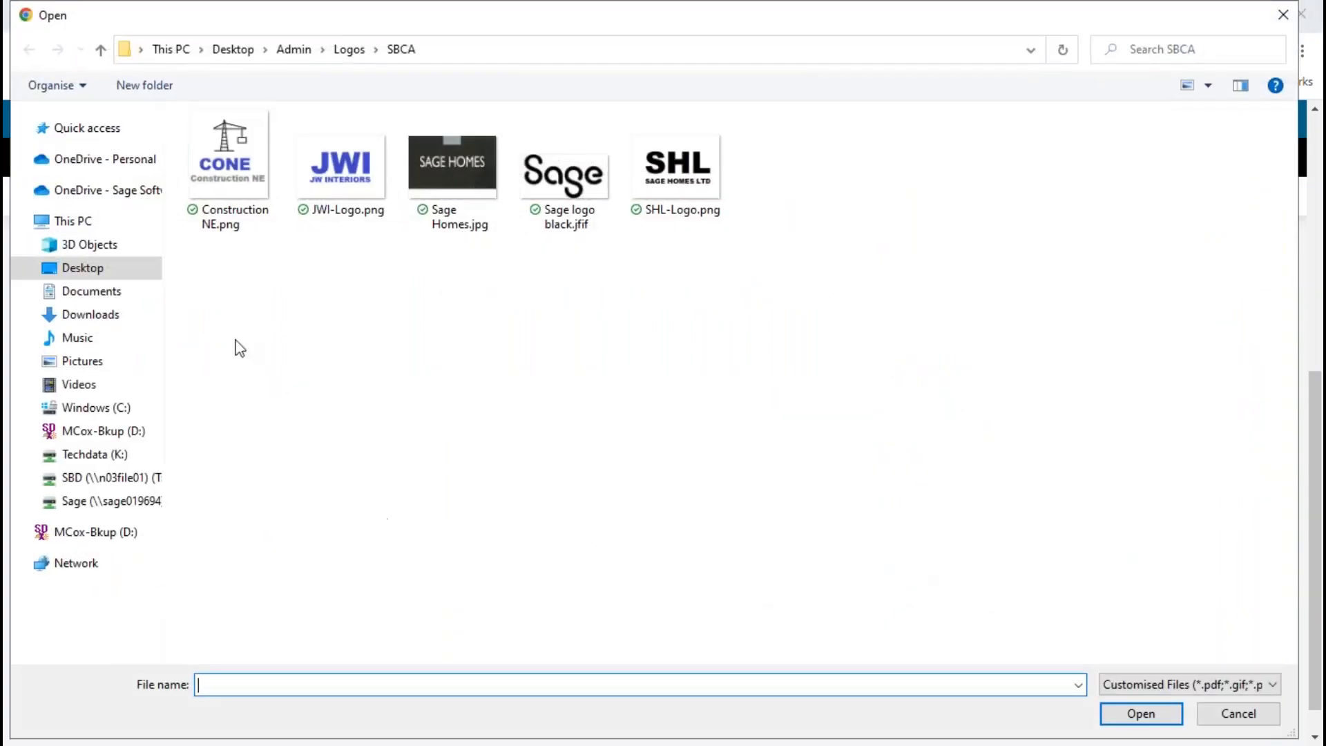
left_click(90, 269)
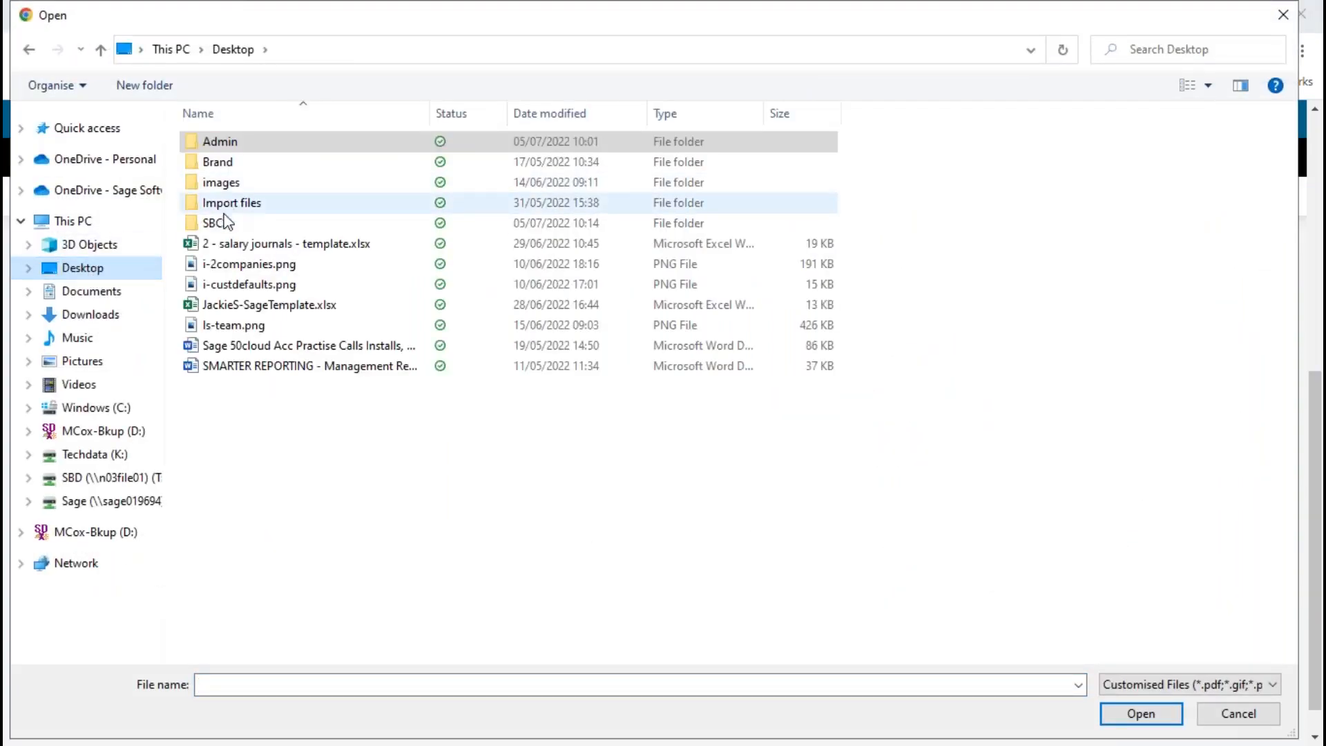
double_click(236, 144)
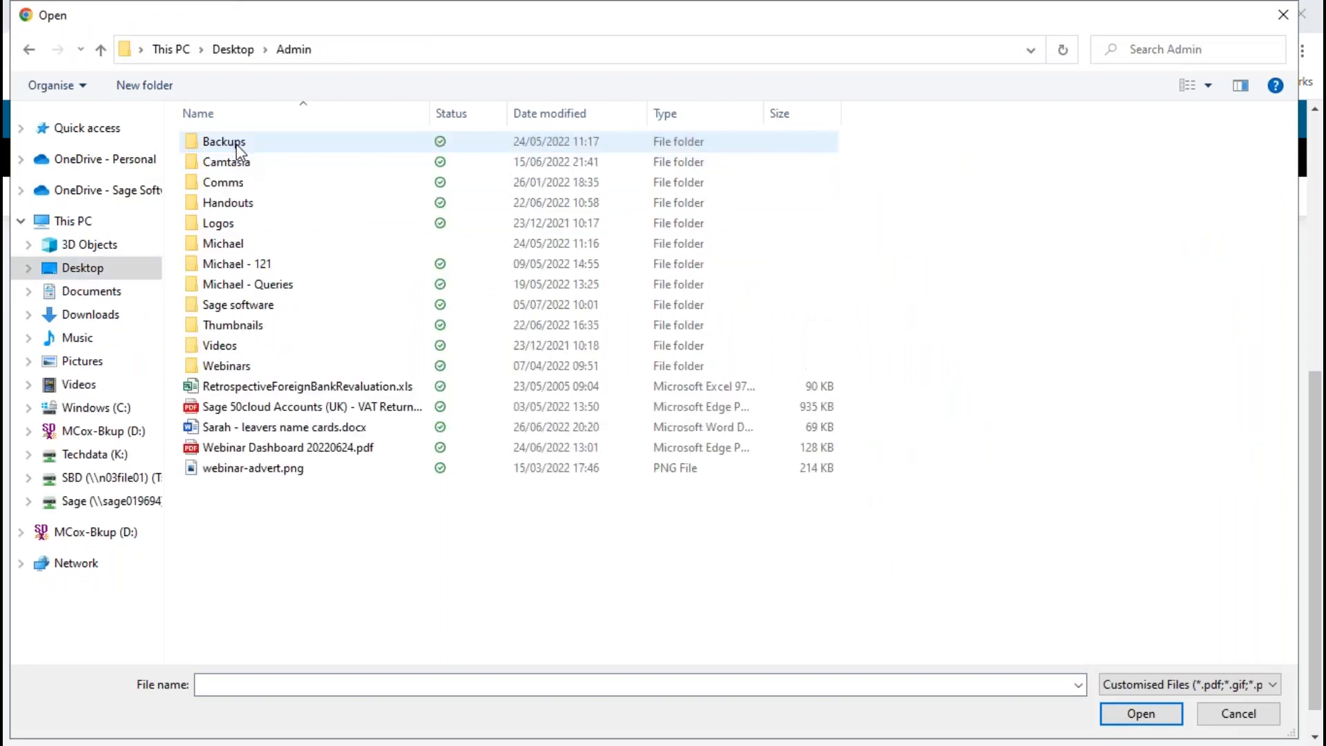
double_click(232, 205)
double_click(287, 162)
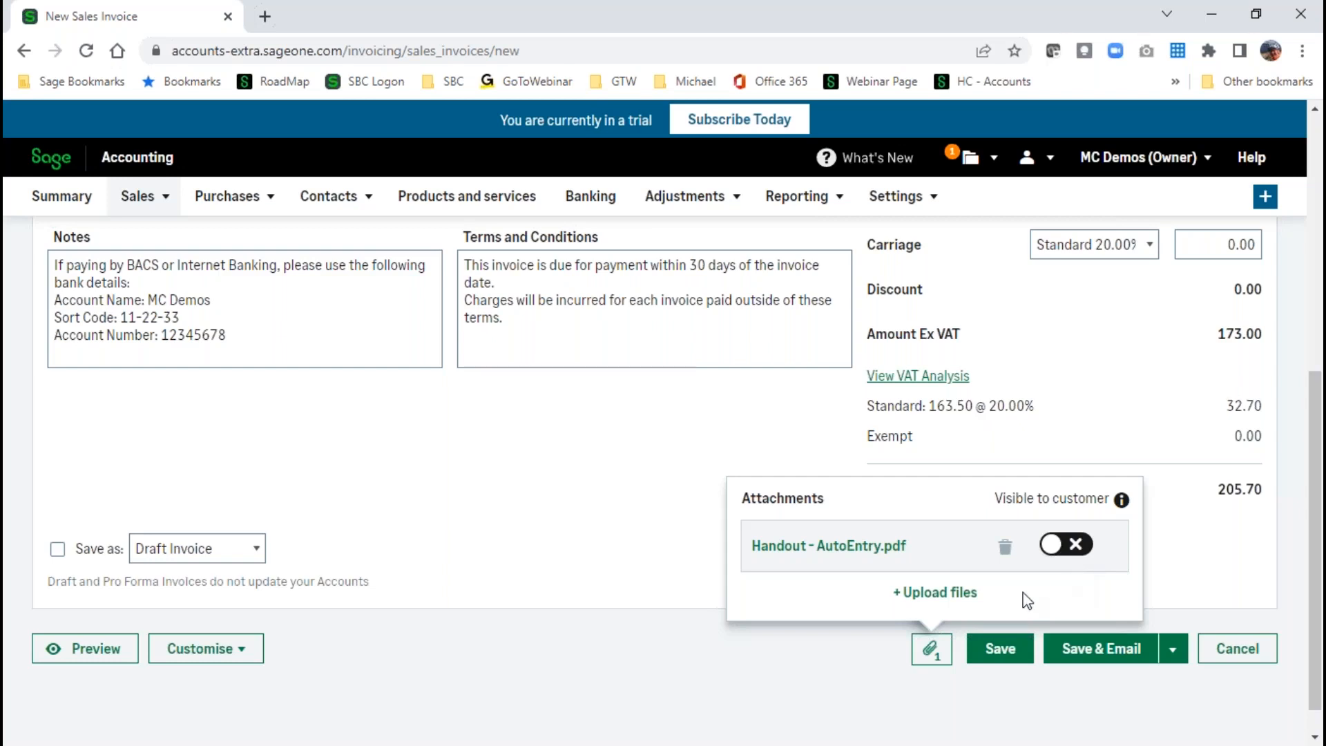
Try switching the attached handout's Visible to customer setting on and back off, and close the attachments list.
left_click(1051, 549)
left_click(1062, 555)
left_click(917, 692)
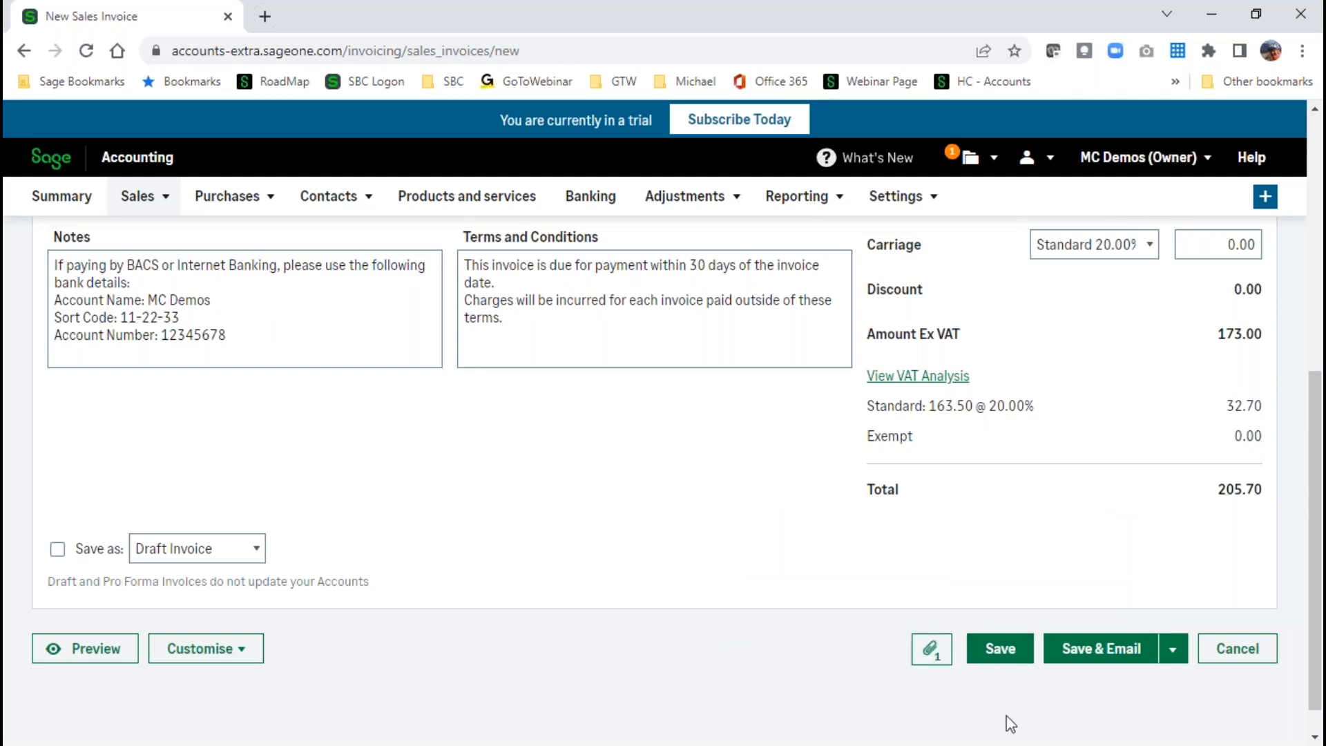
Check the extra save options, save the invoice and email it to the customer with a copy to self and the PDF attached.
scroll(1015, 718, "down", 1)
left_click(1176, 614)
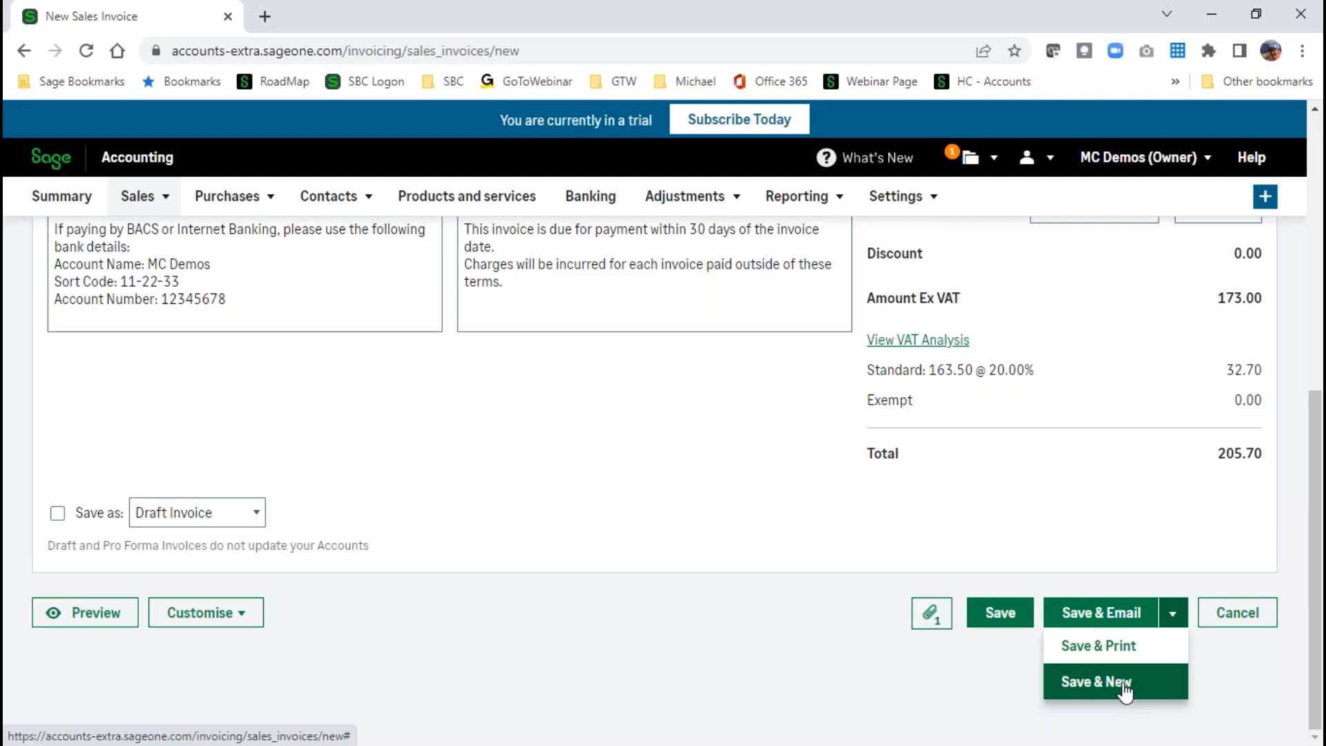
left_click(1102, 619)
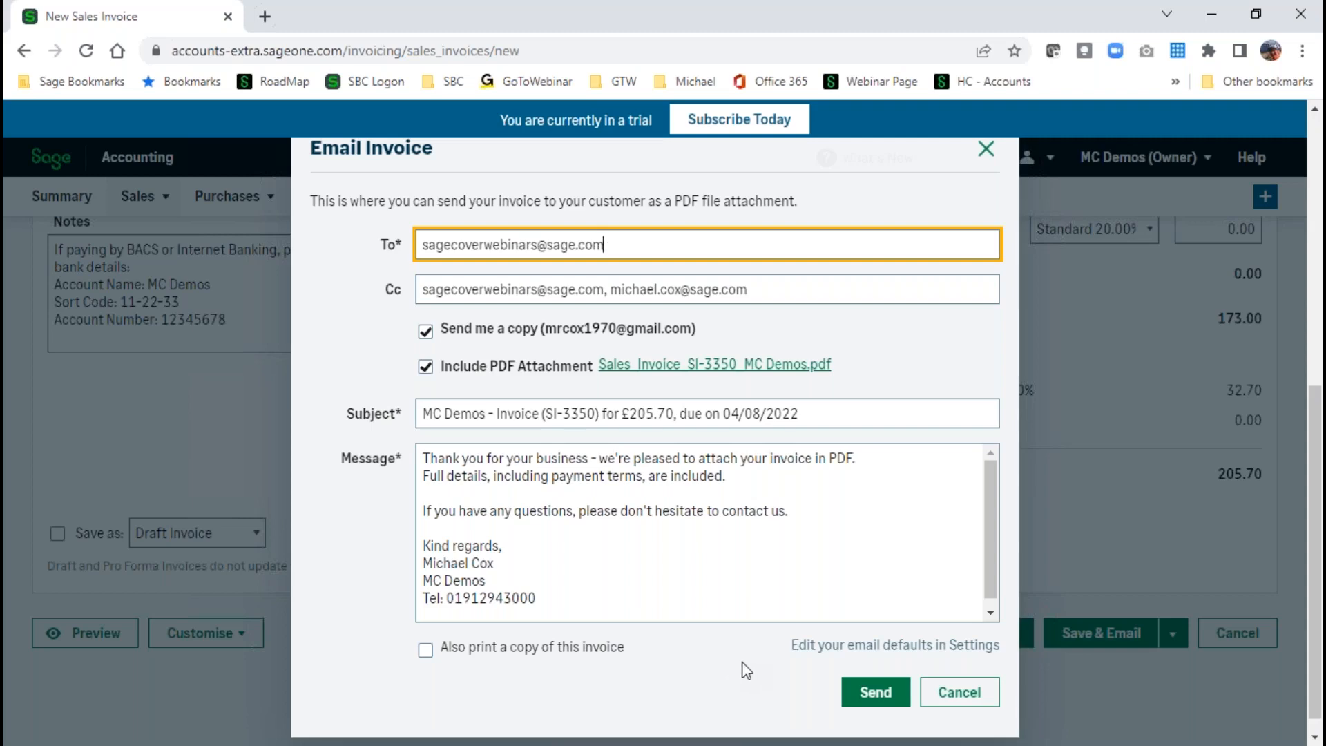
left_click(876, 694)
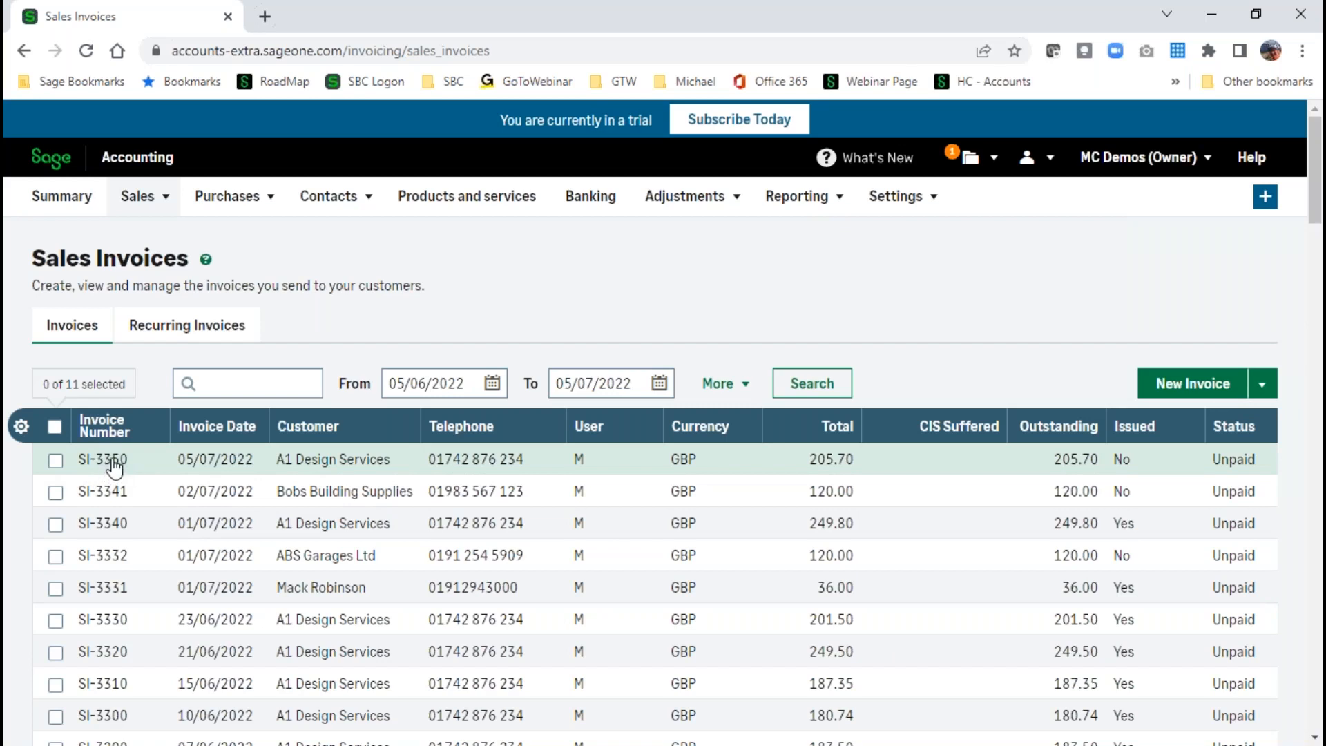
Open the new invoice from the sales list, and reopen it from the activity on the A1 Design Services customer record.
left_click(364, 468)
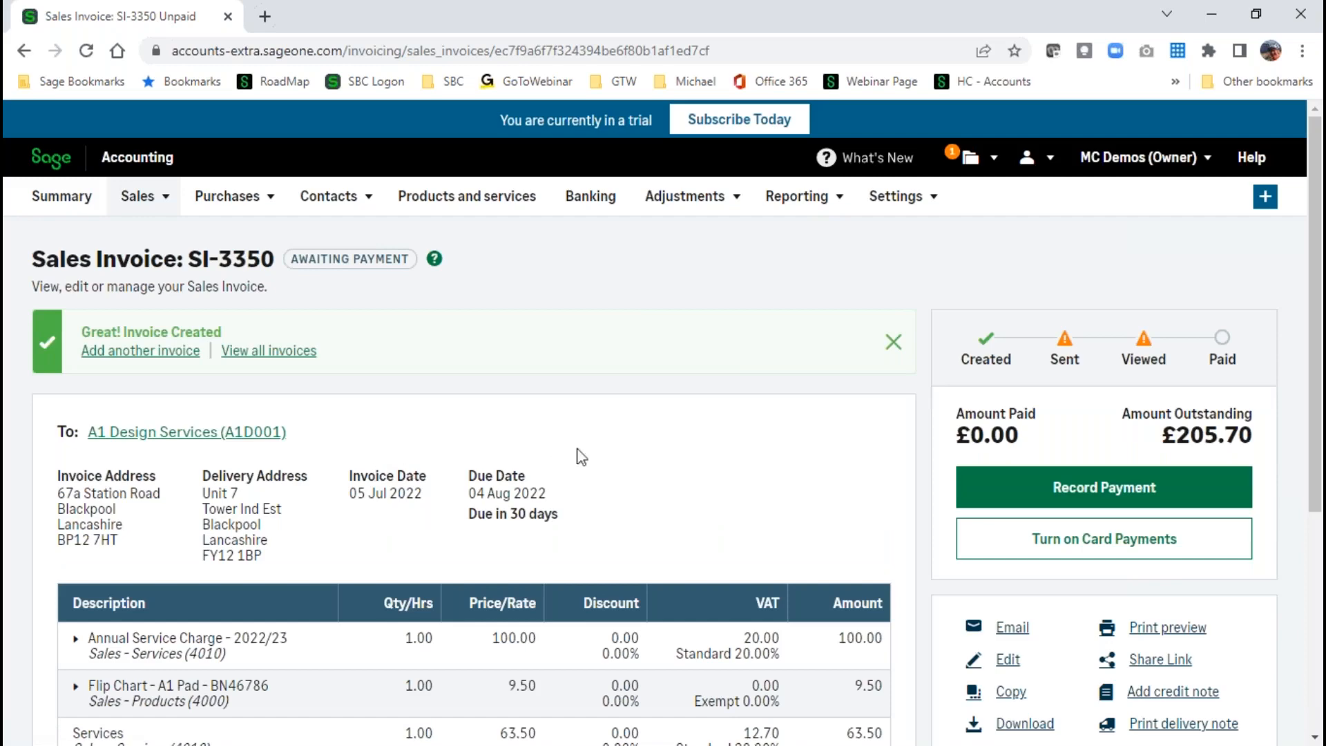
mouse_move(331, 200)
left_click(329, 245)
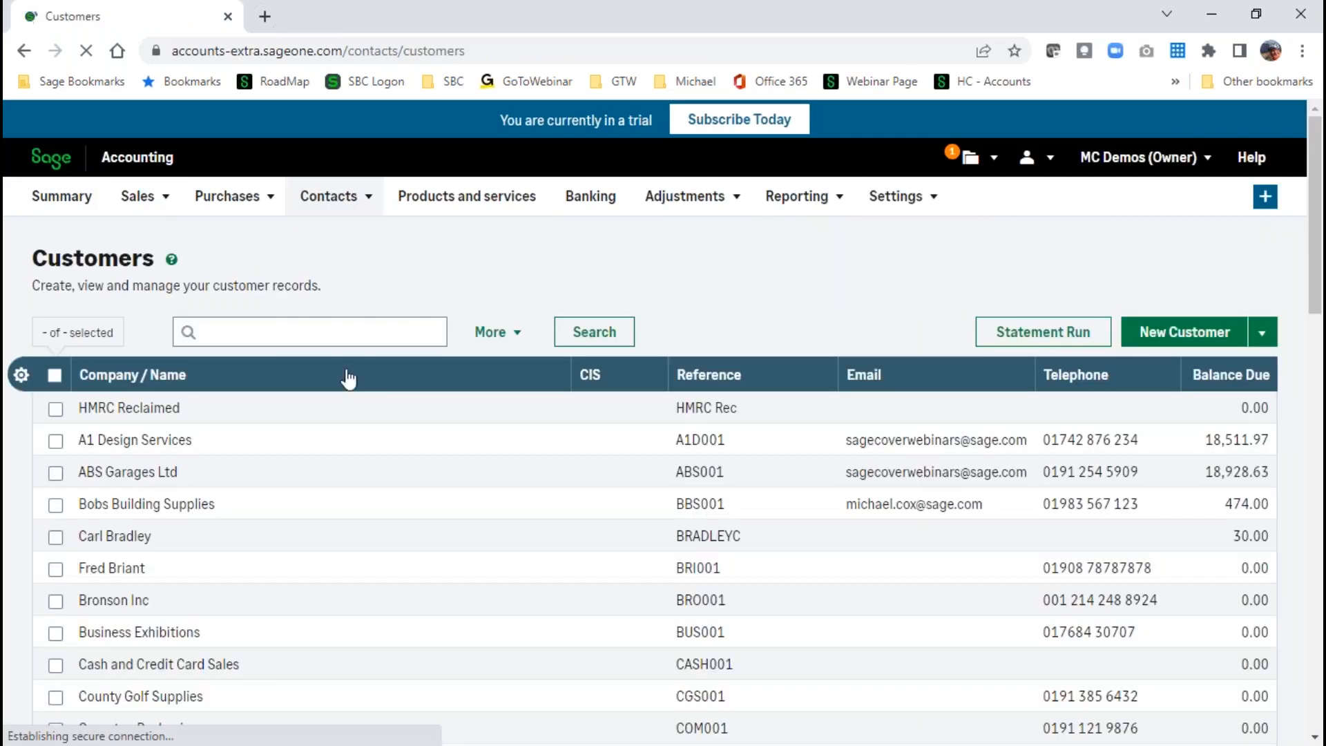
left_click(145, 446)
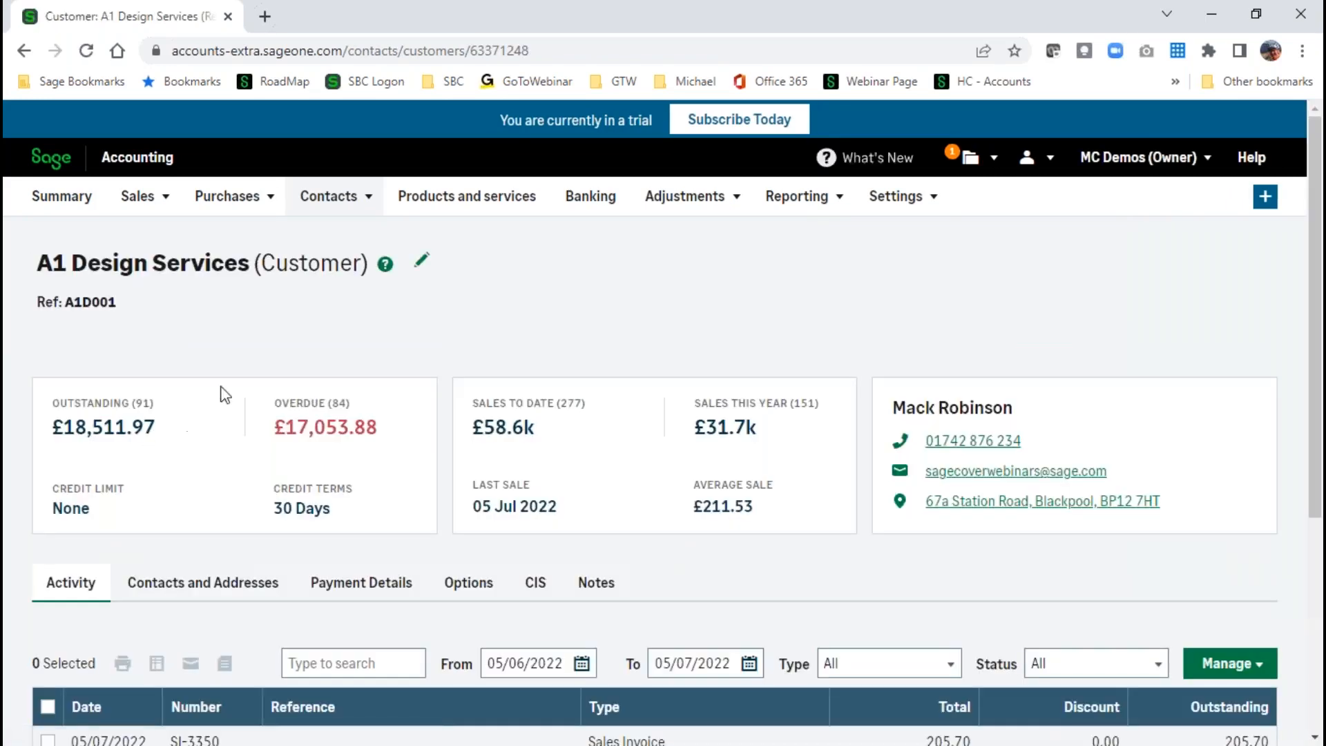
scroll(709, 582, "down", 4)
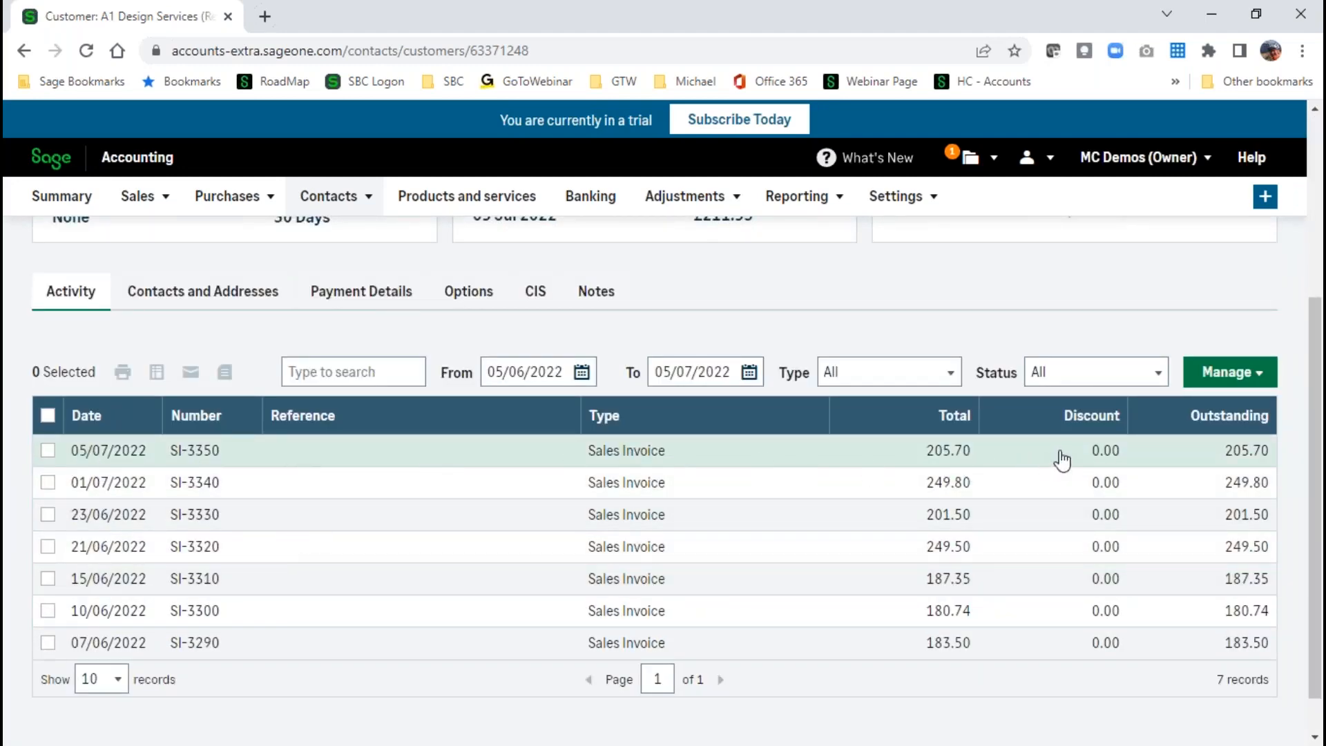
left_click(211, 457)
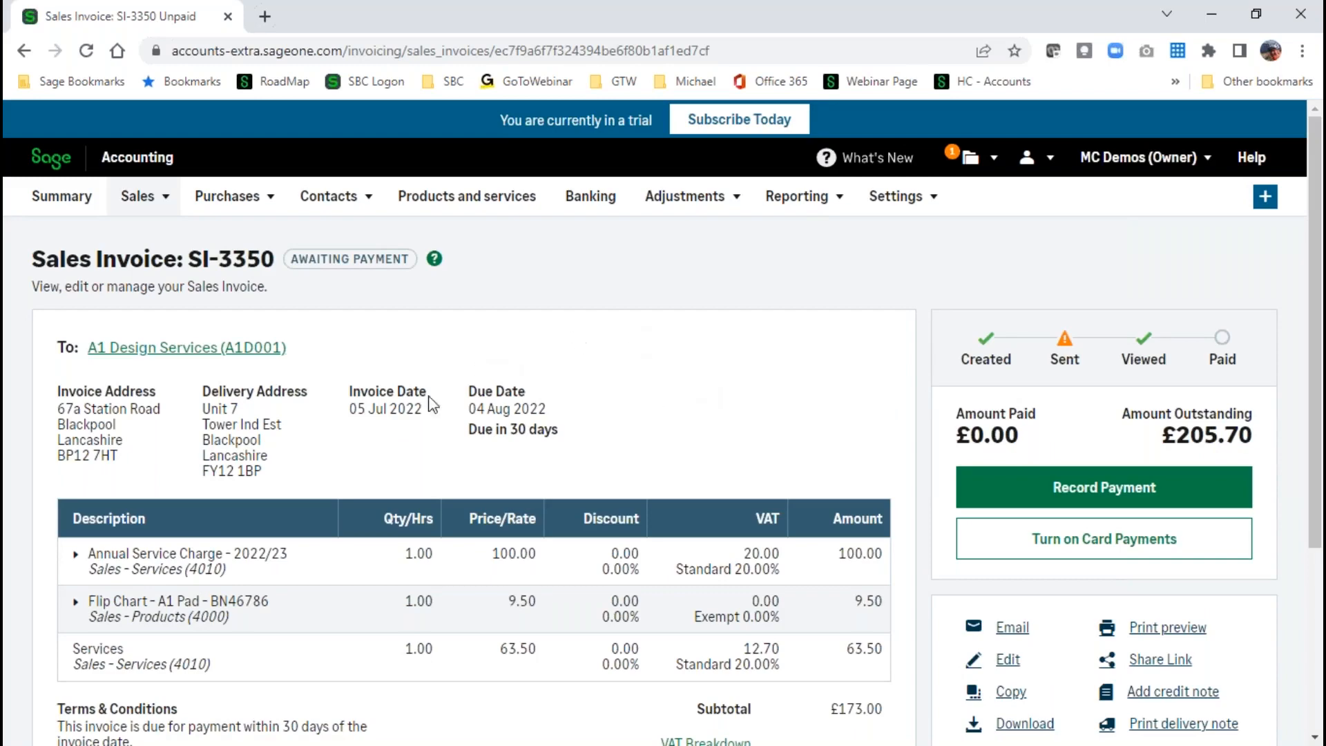
Examine the saved invoice's line items, terms, totals, status and available actions, and check its attached file.
scroll(577, 734, "down", 1)
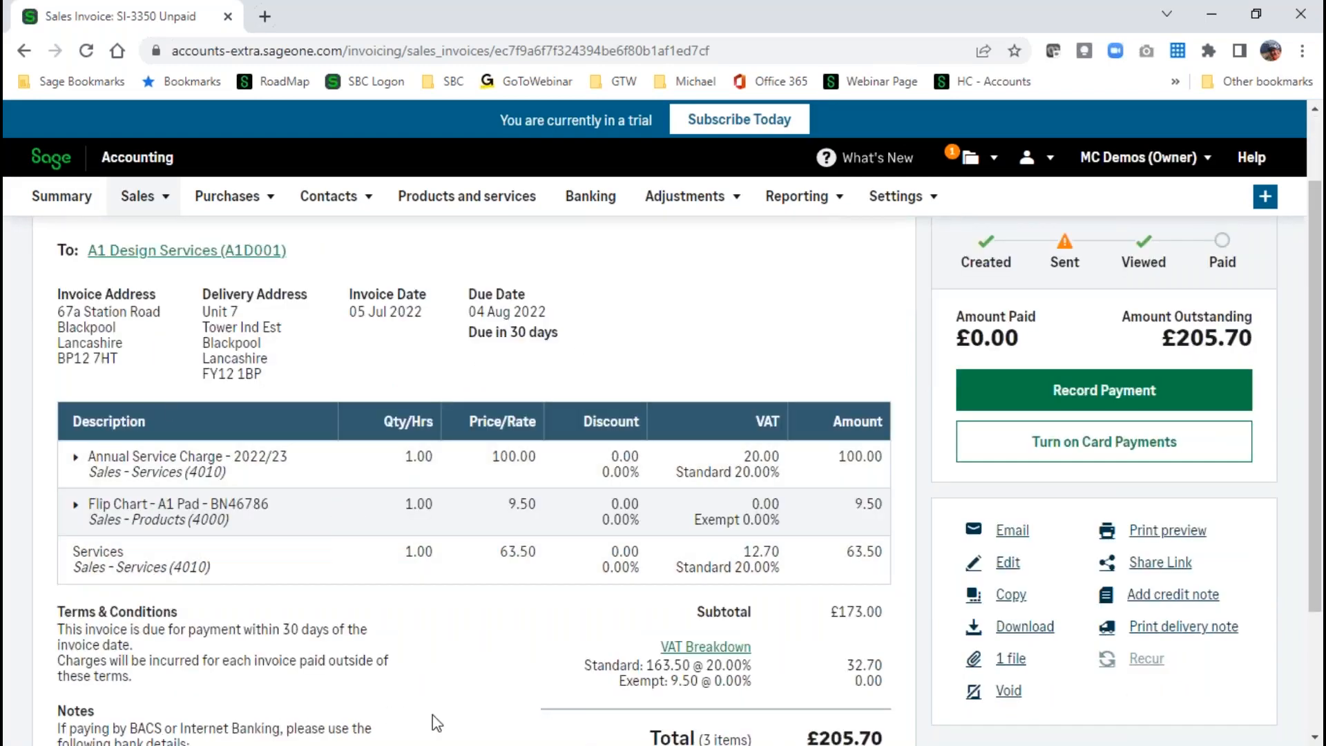
scroll(439, 722, "up", 1)
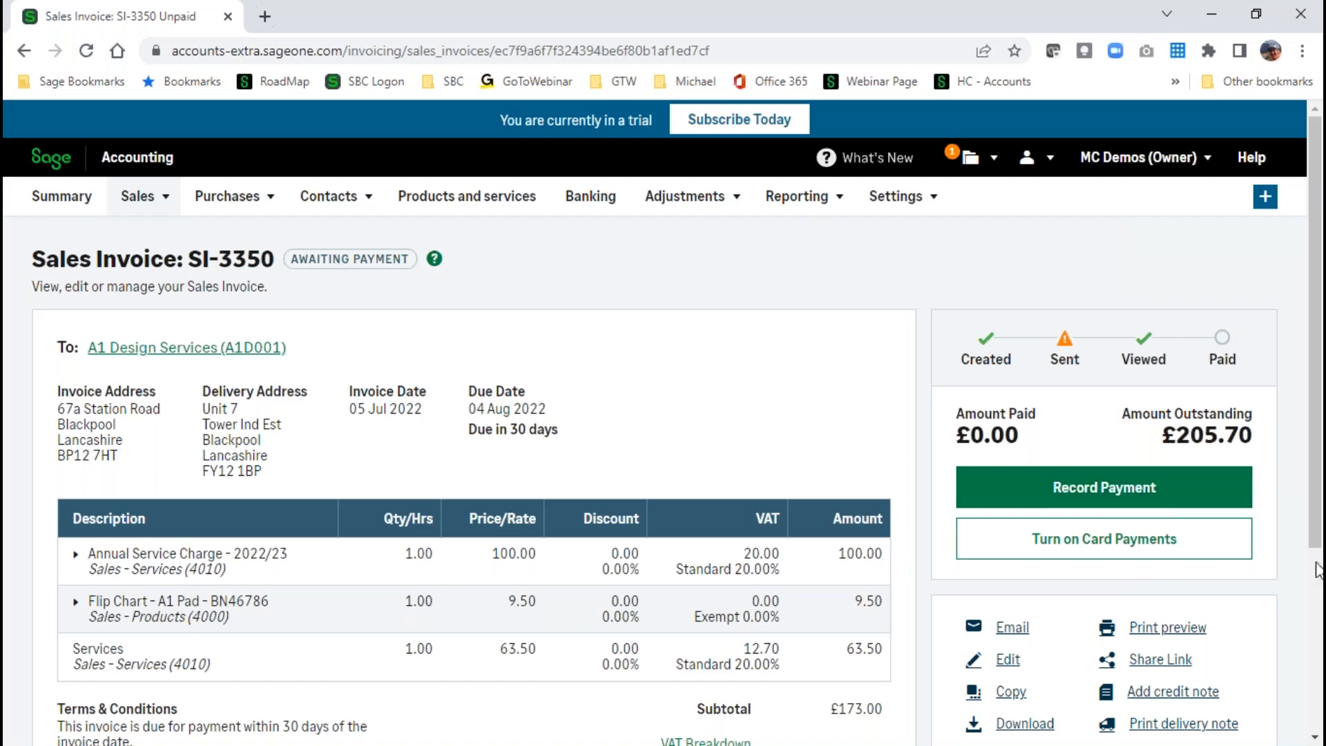
left_click_drag(1316, 494, 1315, 672)
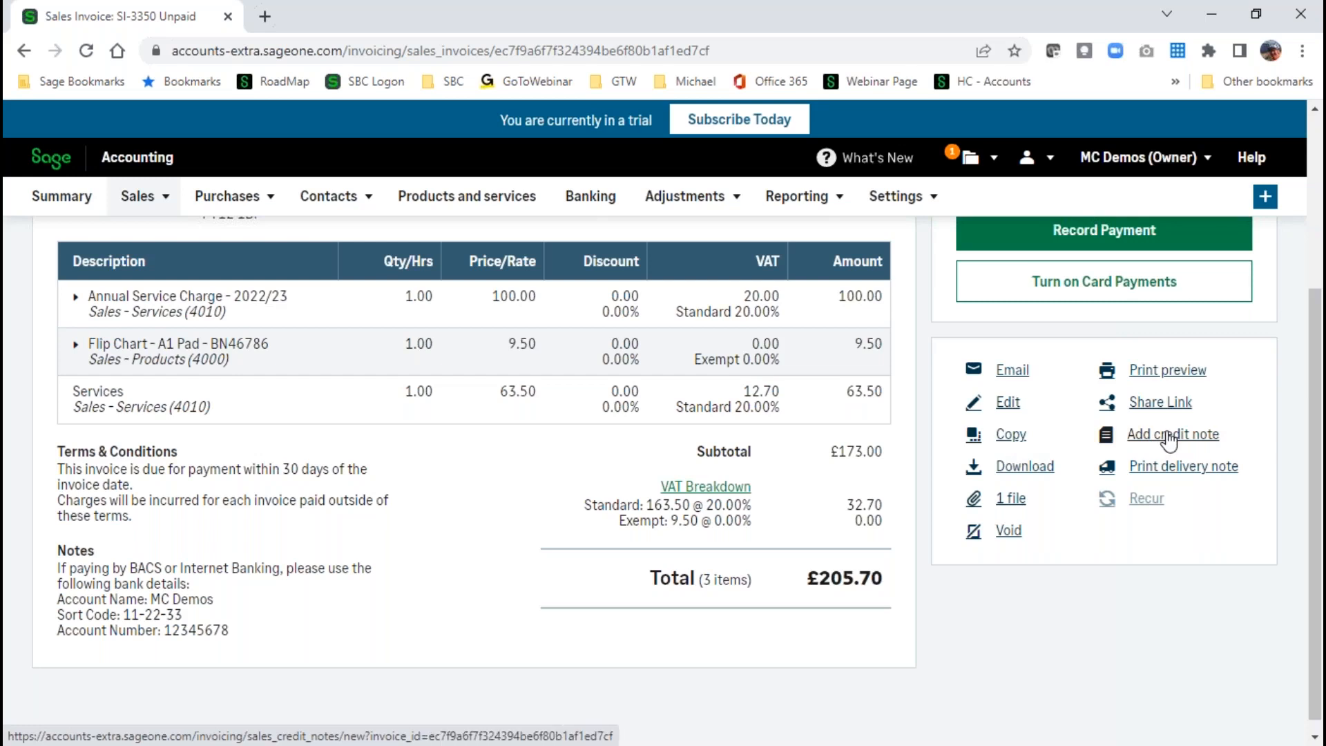
left_click(1010, 498)
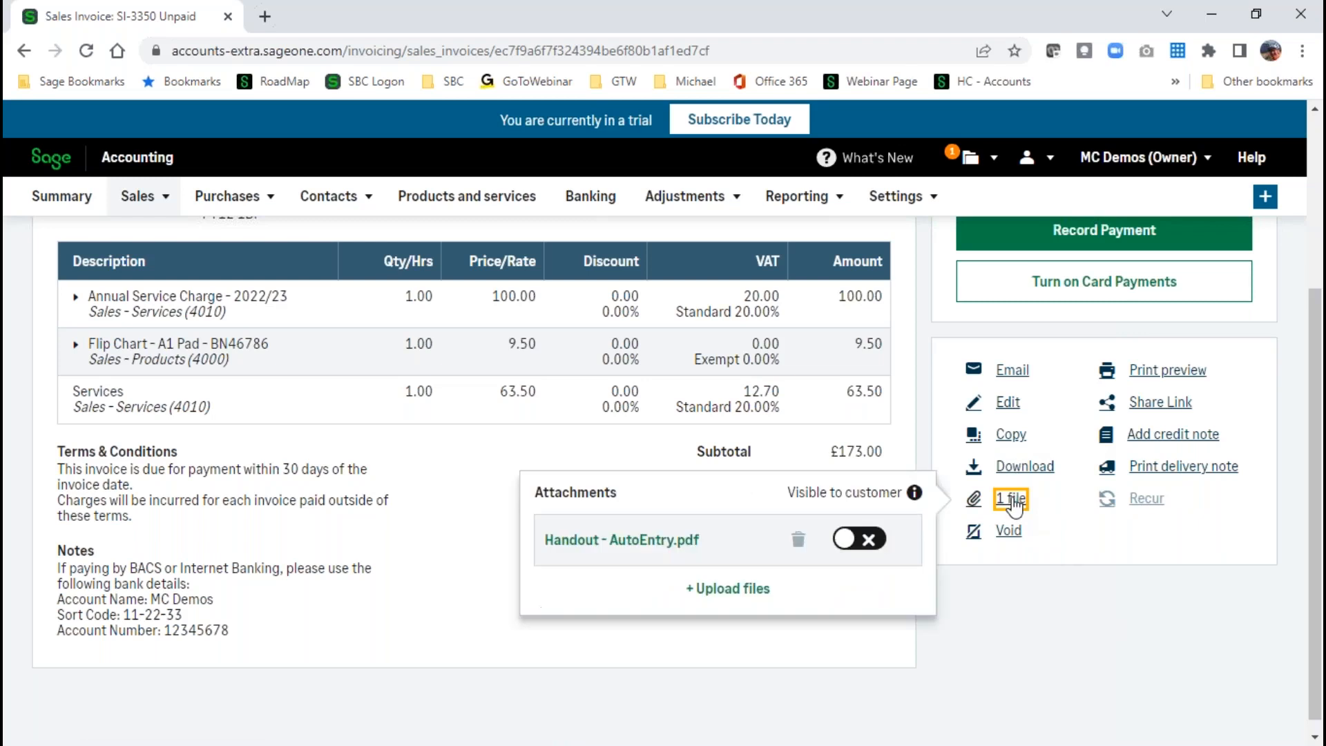
left_click(1091, 577)
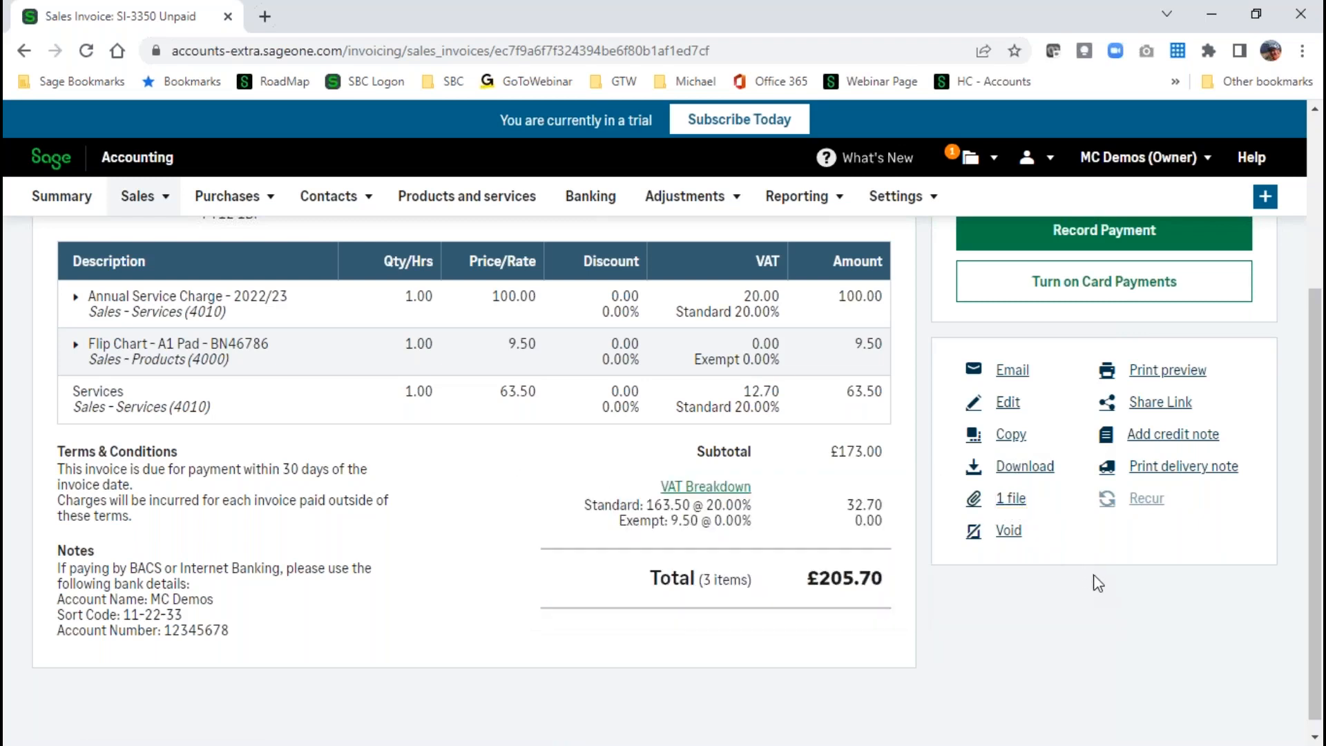
left_click_drag(1317, 523, 1317, 333)
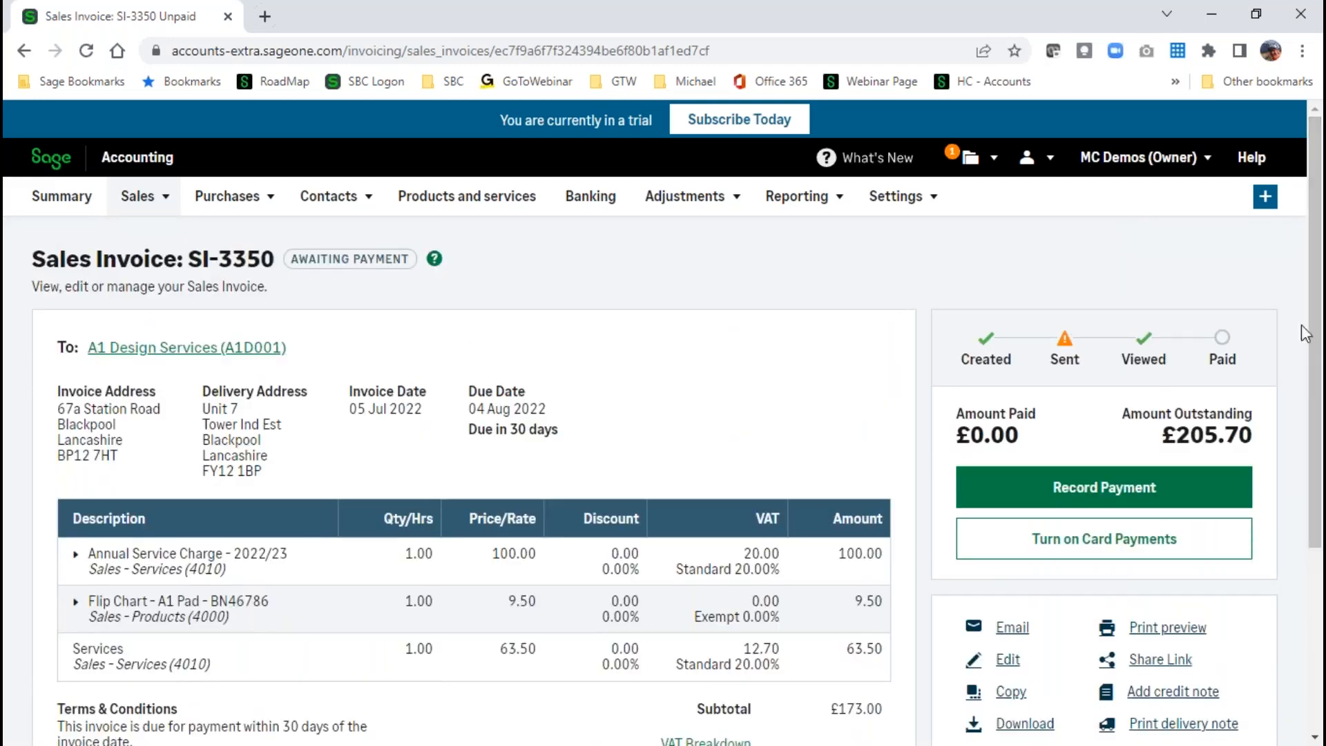
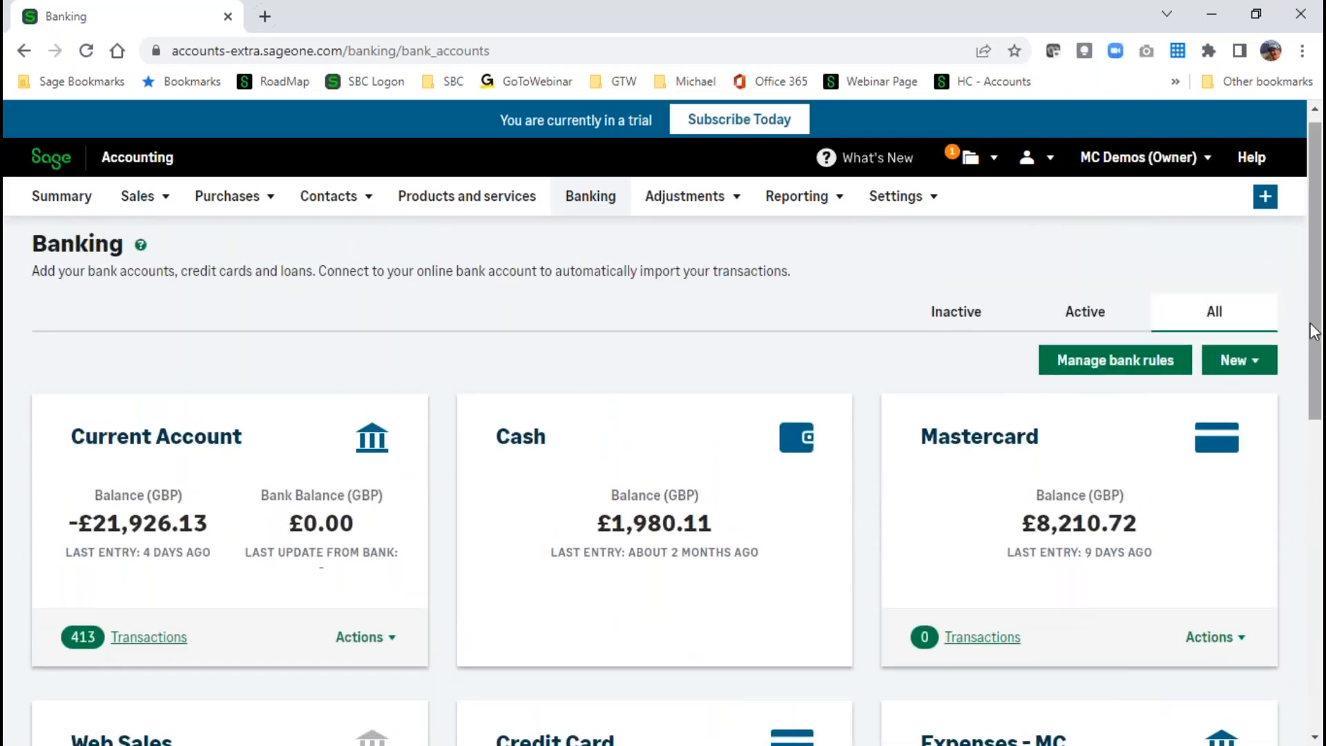
View the form for adding a new bank account in Banking and close it without saving.
left_click(1243, 360)
left_click(1193, 508)
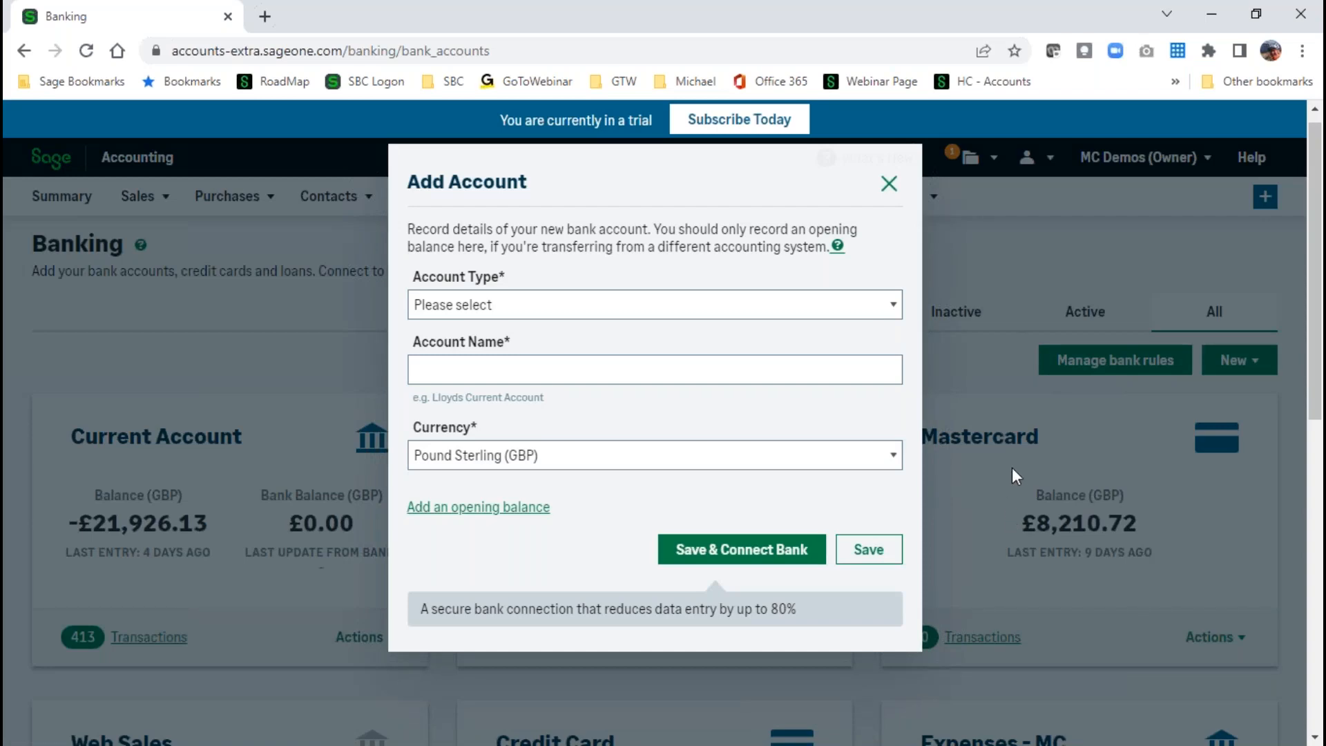
left_click(890, 184)
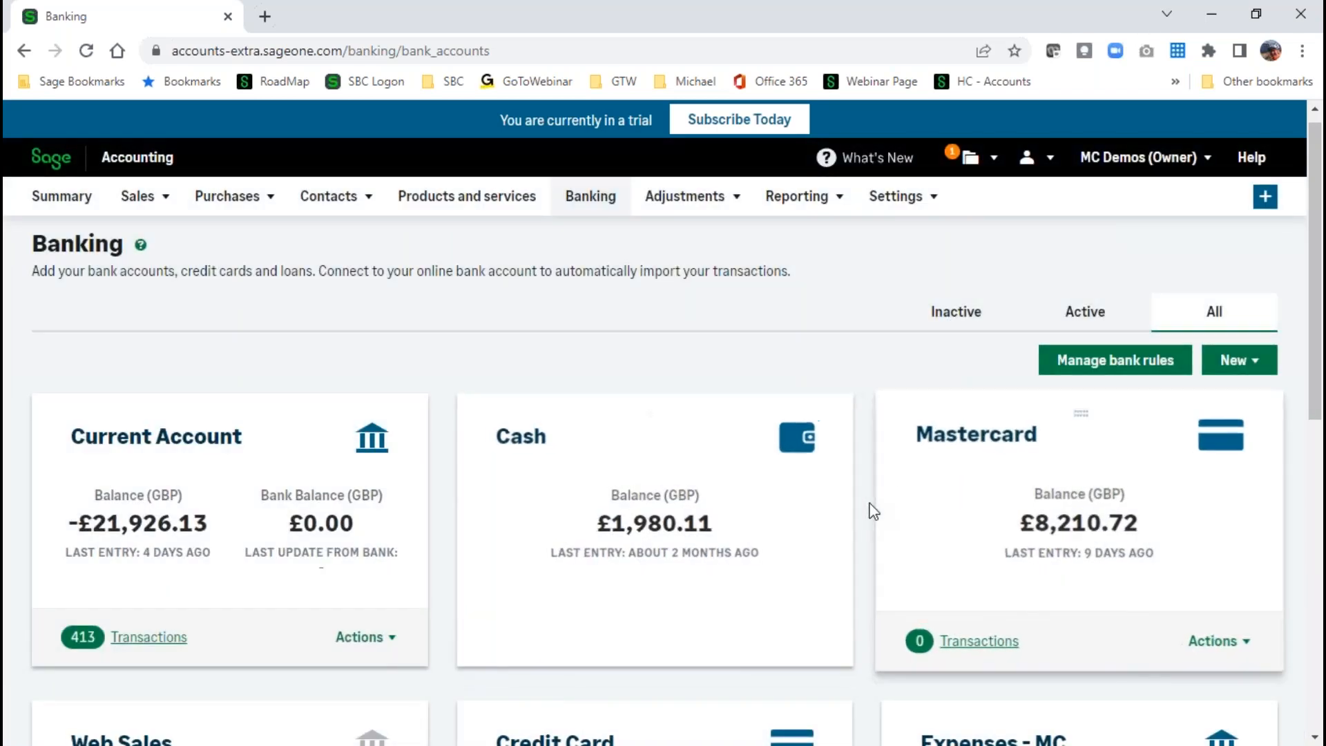
Open the Current Account's record and list its activity from 01/05/2022 to 31/07/2022.
left_click(188, 481)
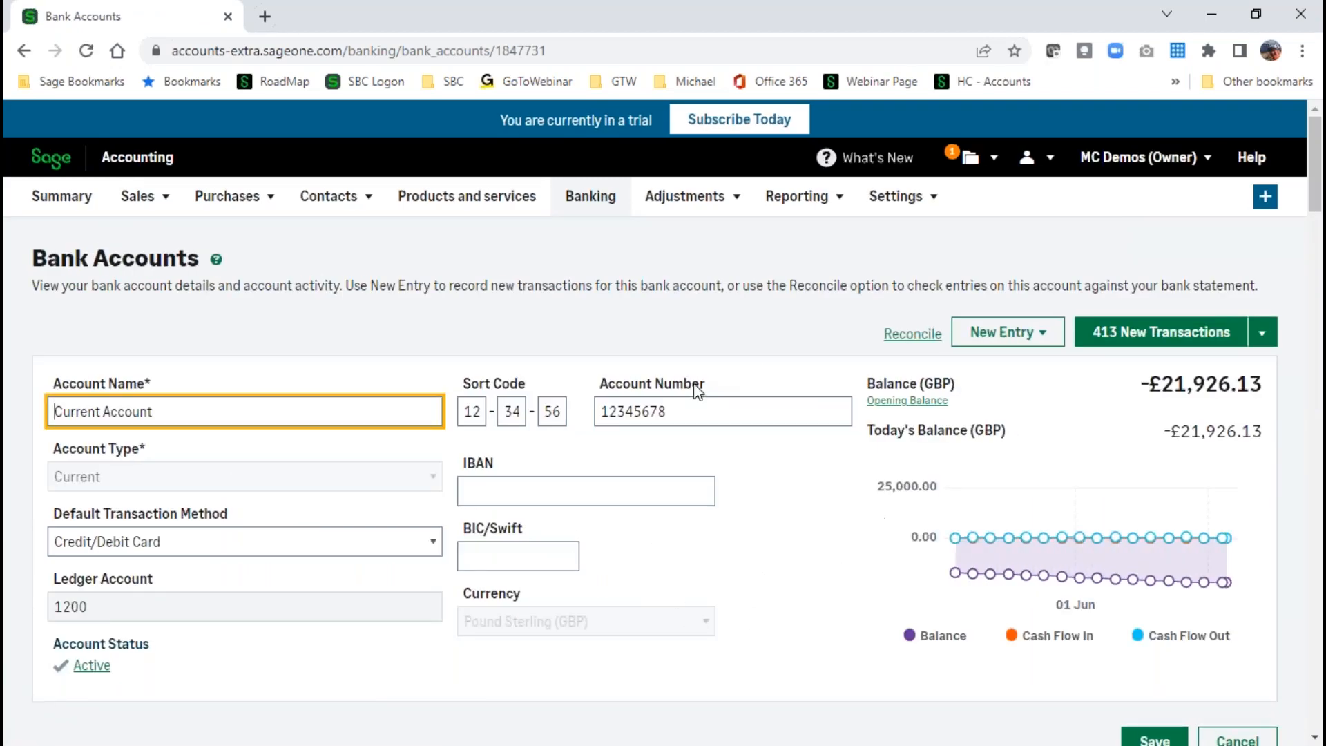
scroll(793, 568, "down", 7)
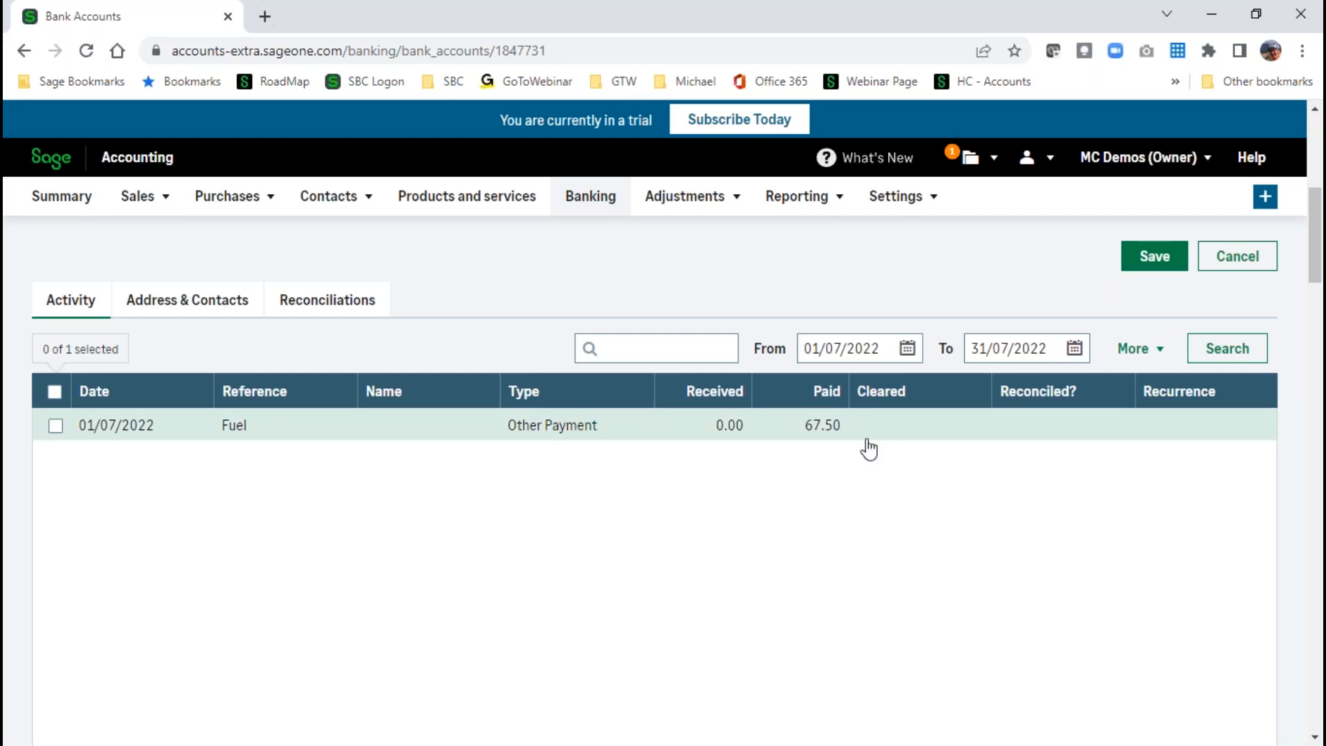
left_click(906, 349)
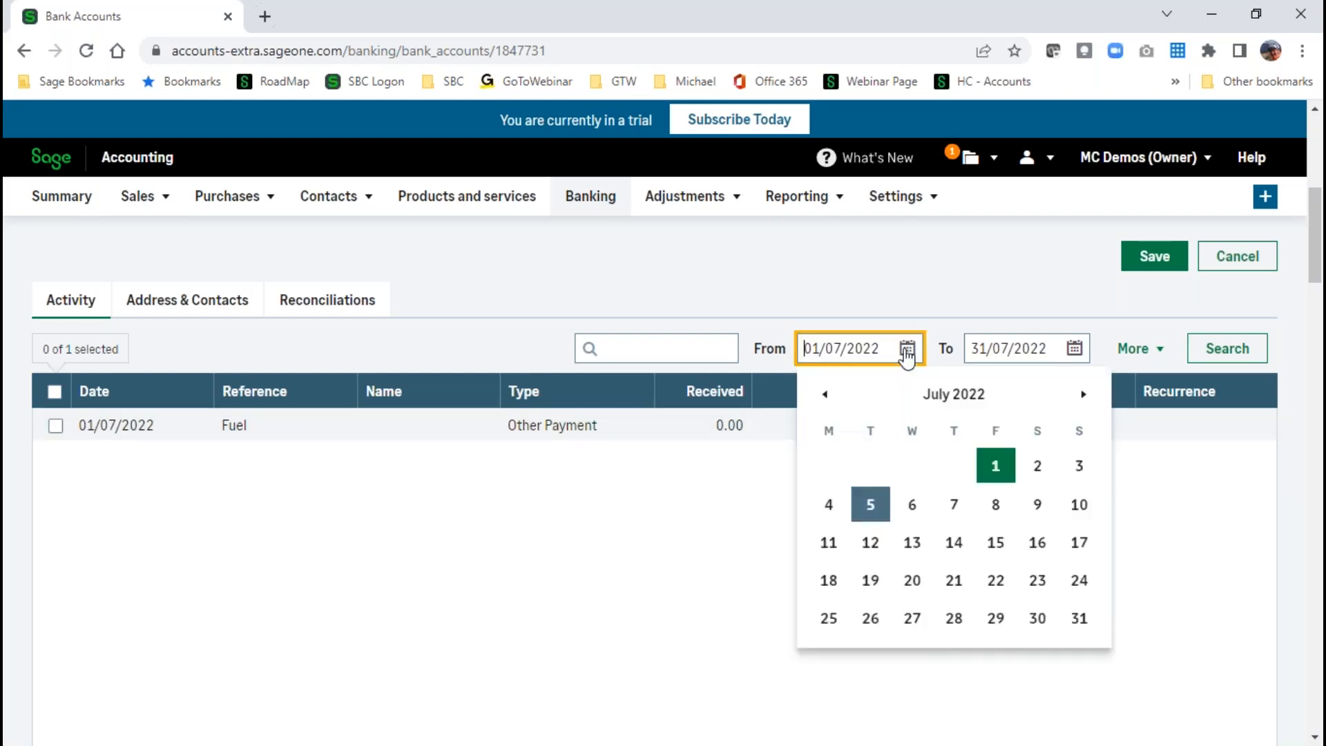
left_click(826, 396)
left_click(828, 400)
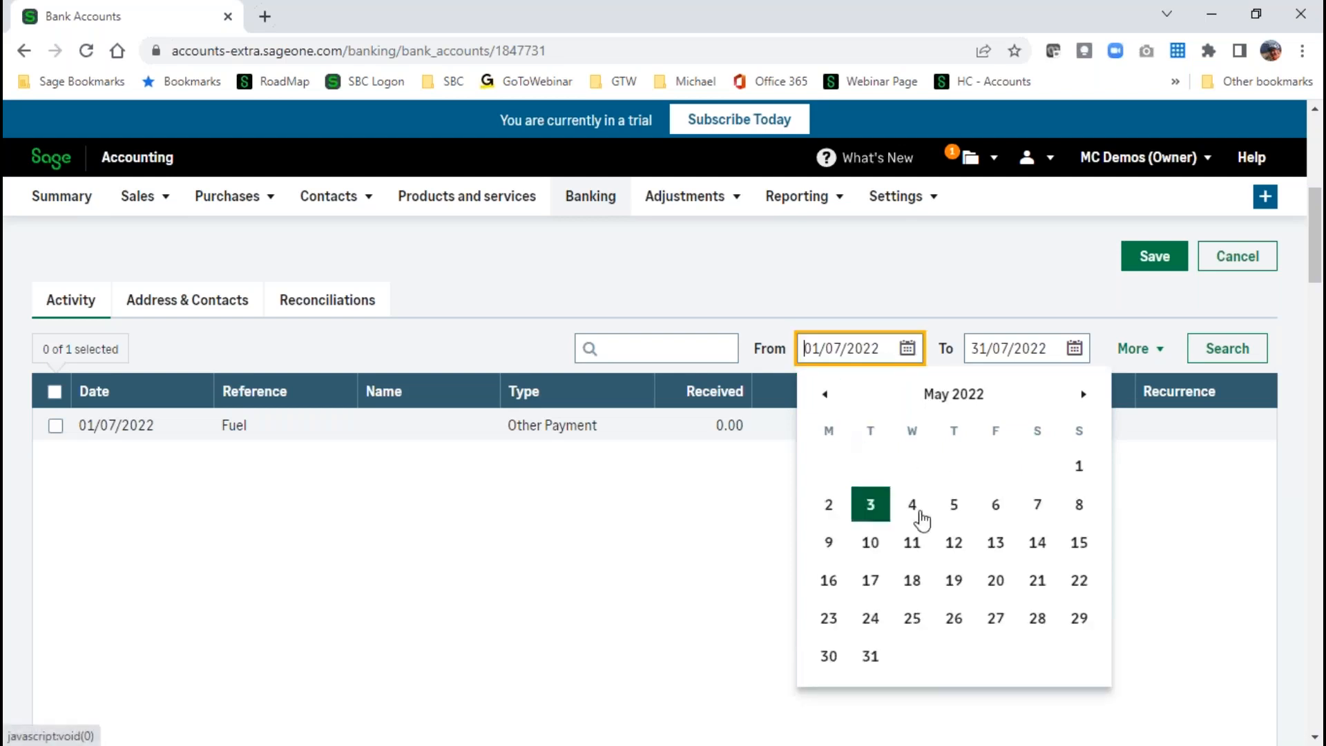
left_click(1078, 467)
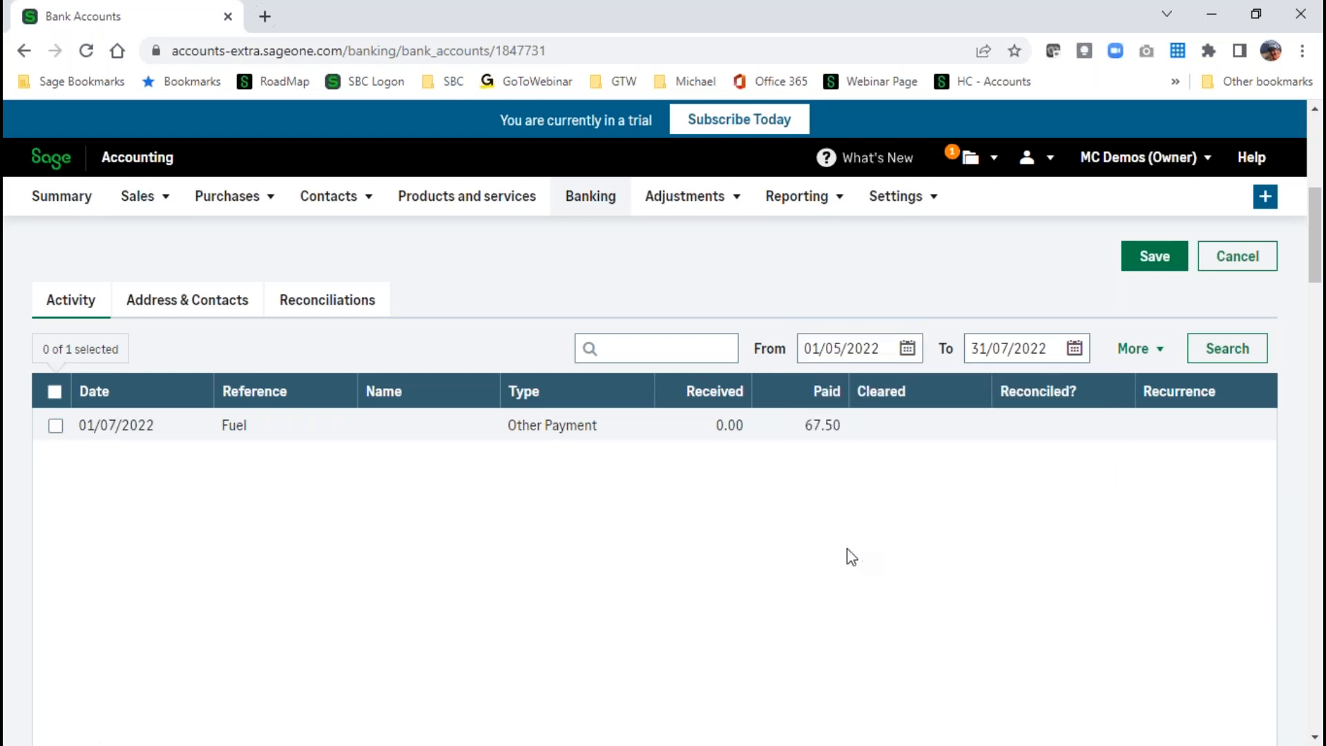
left_click(1240, 355)
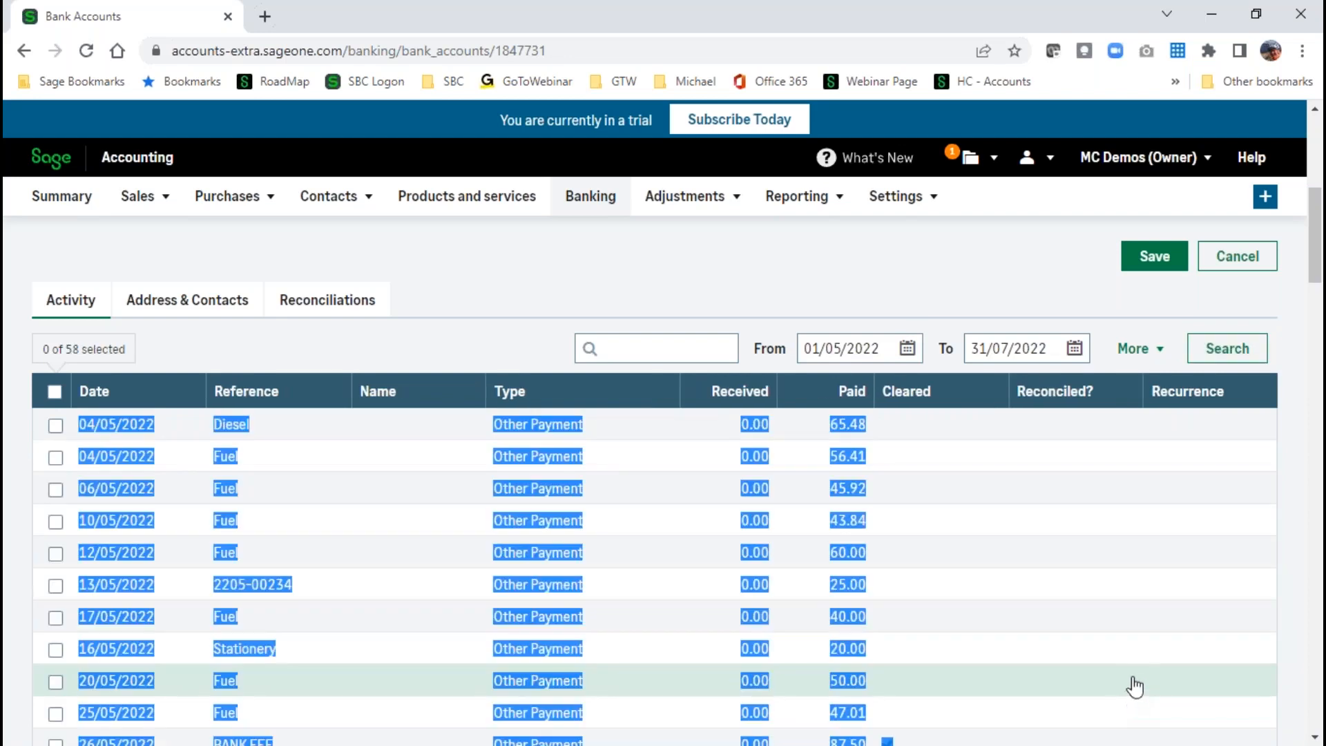
Open one of the listed transactions, return to the account's activity, look through its payments and leave the account record without saving.
left_click(1021, 625)
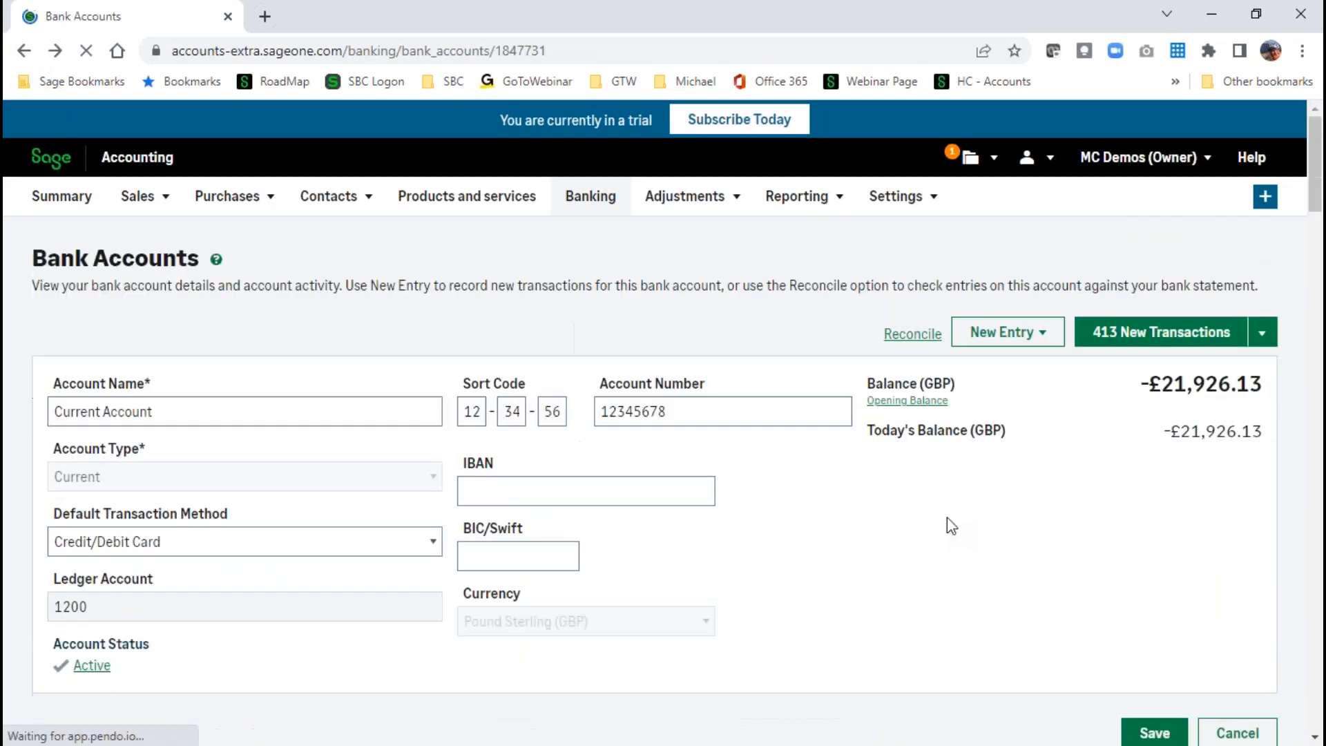
scroll(849, 614, "down", 10)
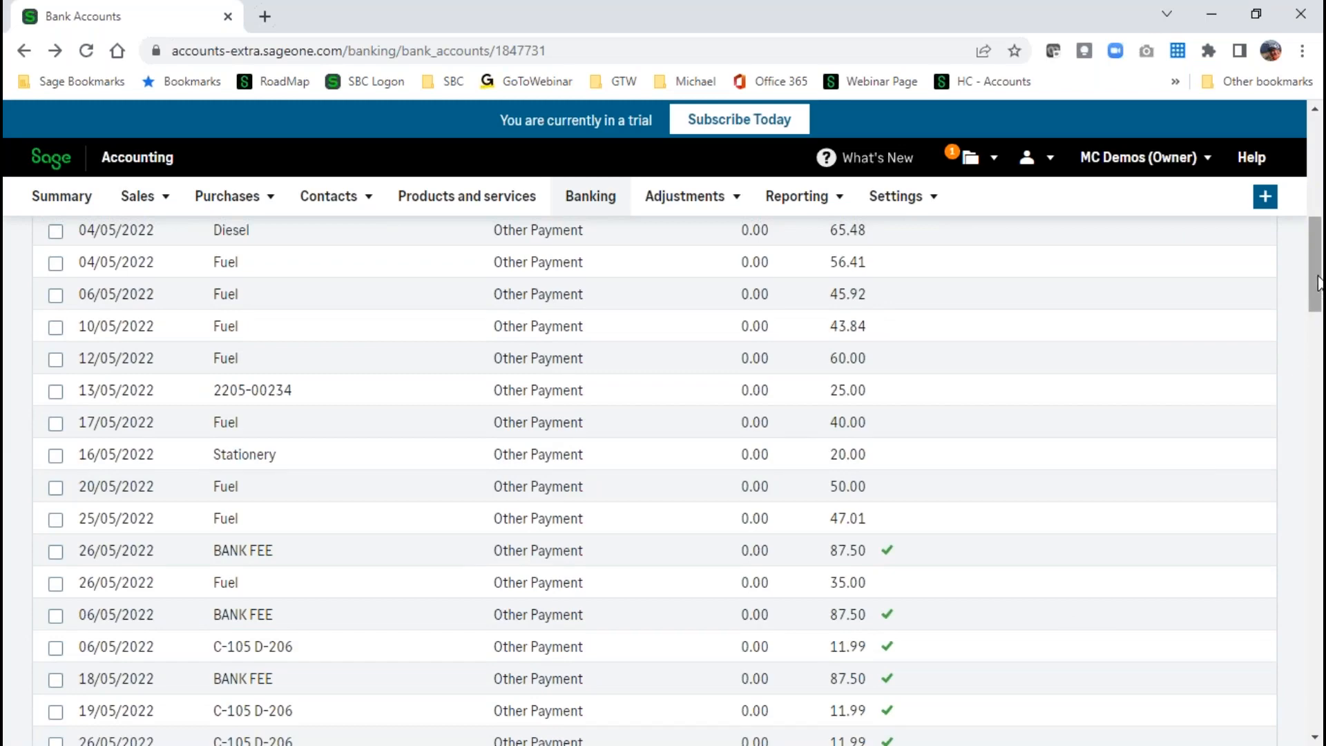
left_click_drag(1316, 289, 1317, 191)
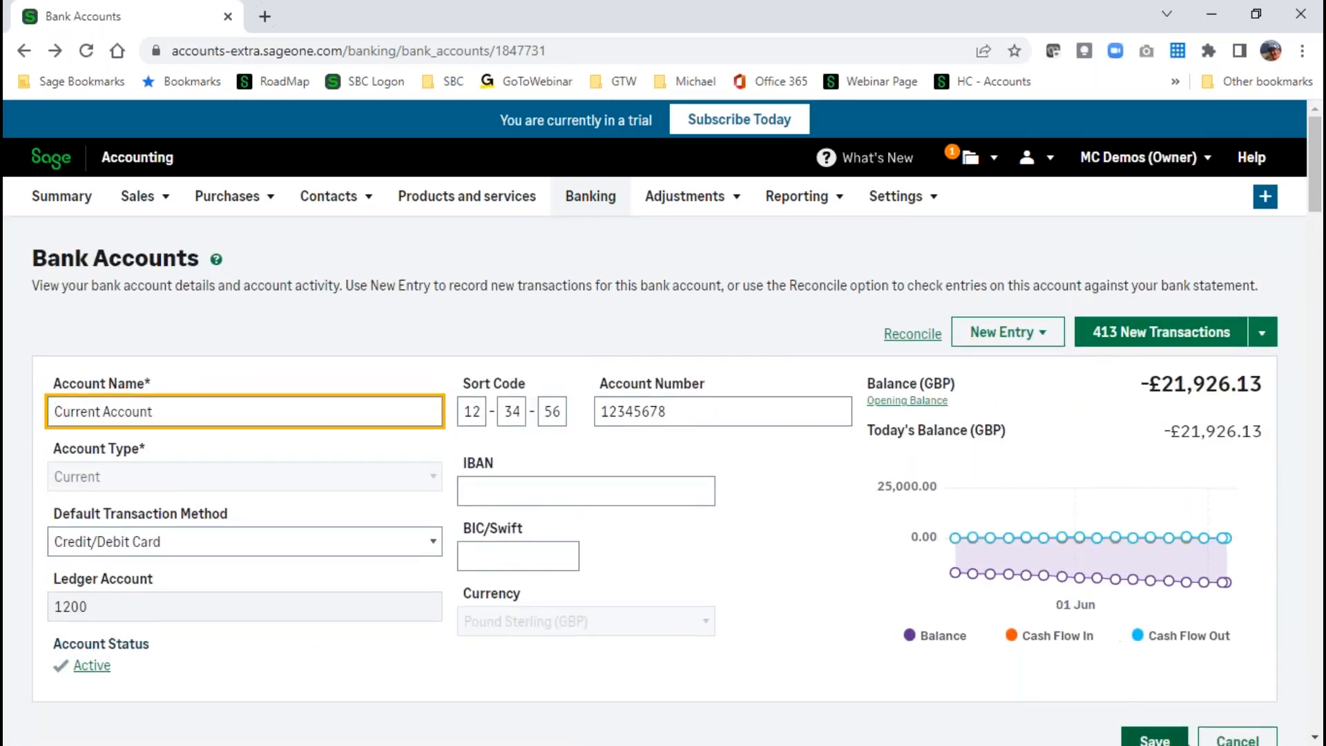
left_click(1234, 739)
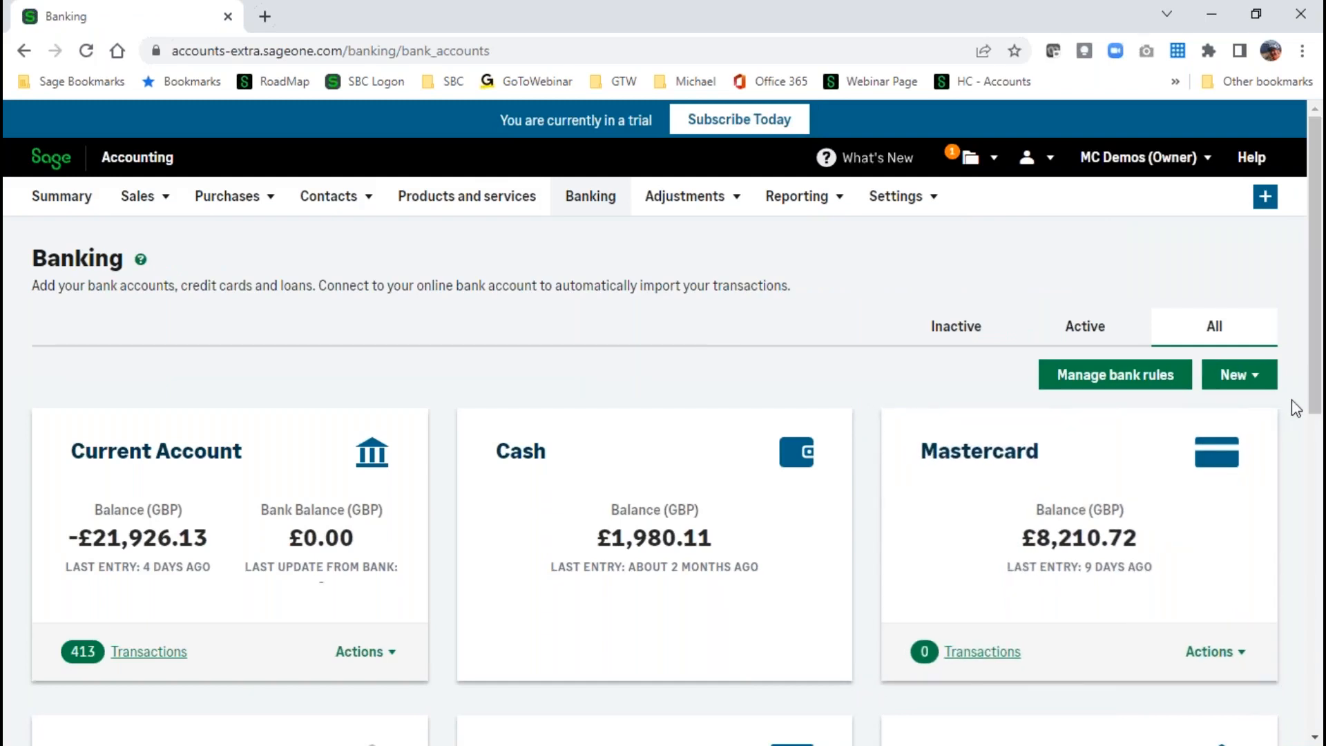
Start a new Other Payment from bank account 1200 - Current Account with Credit/Debit Card as the method.
left_click(1235, 377)
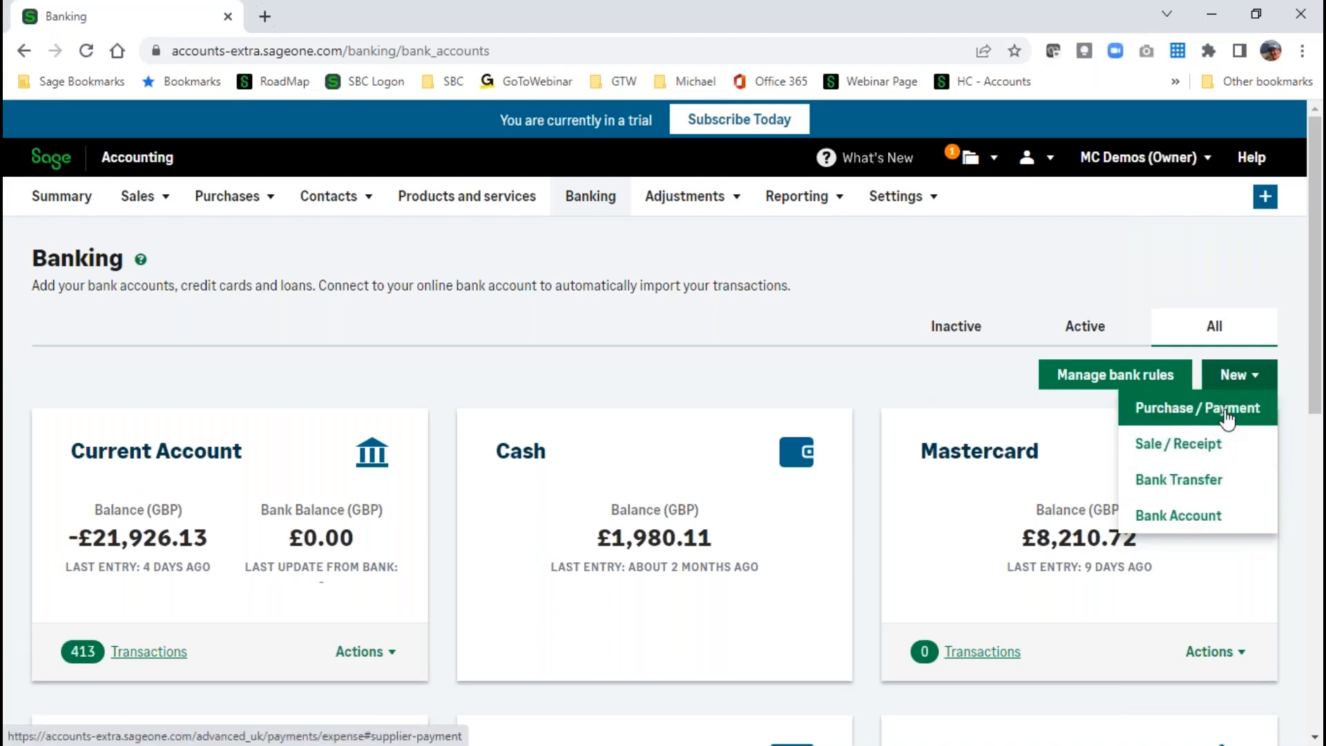
left_click(1227, 417)
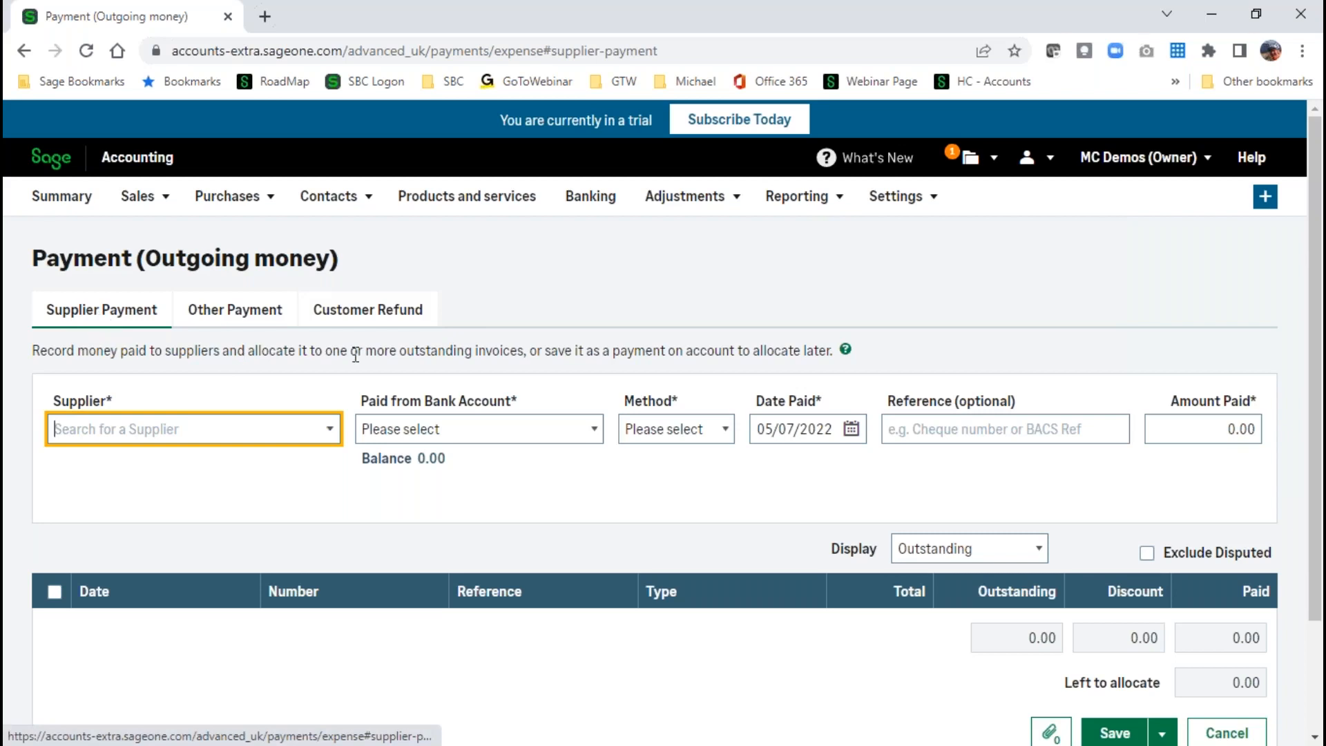
left_click(237, 316)
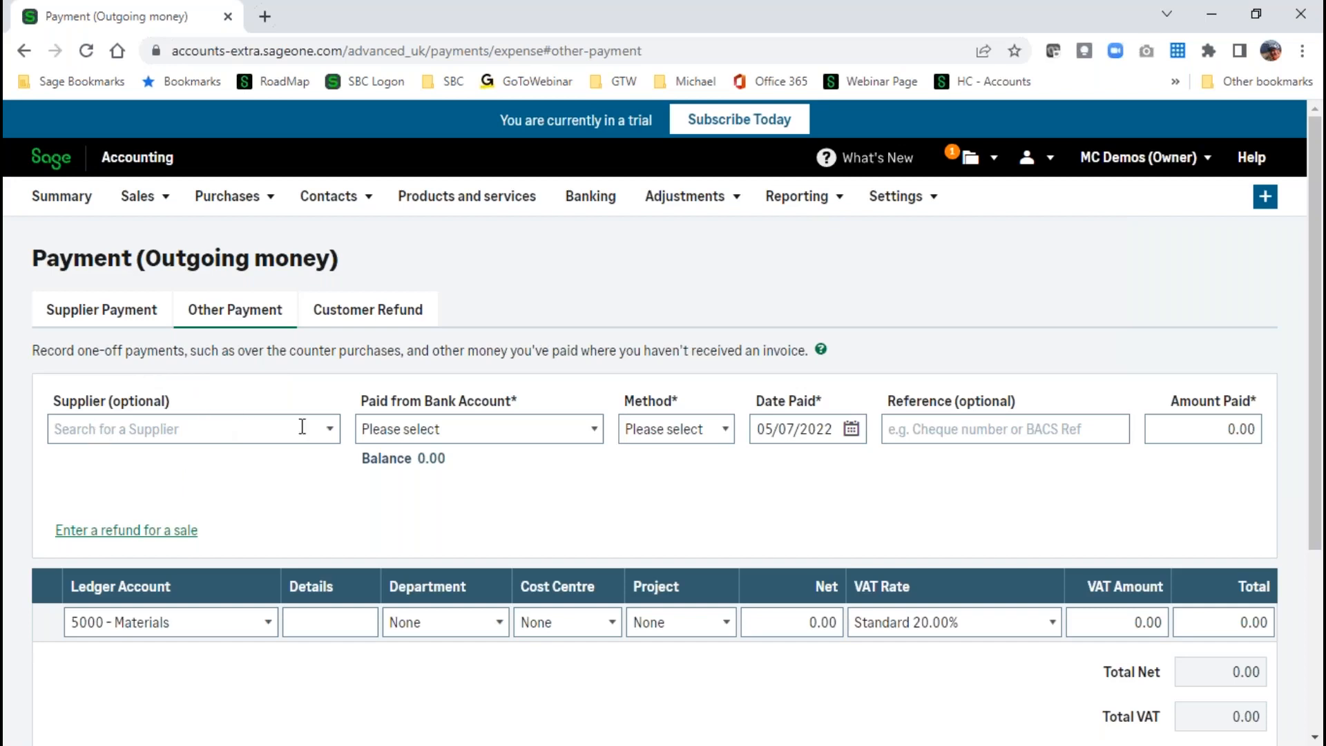
left_click(439, 434)
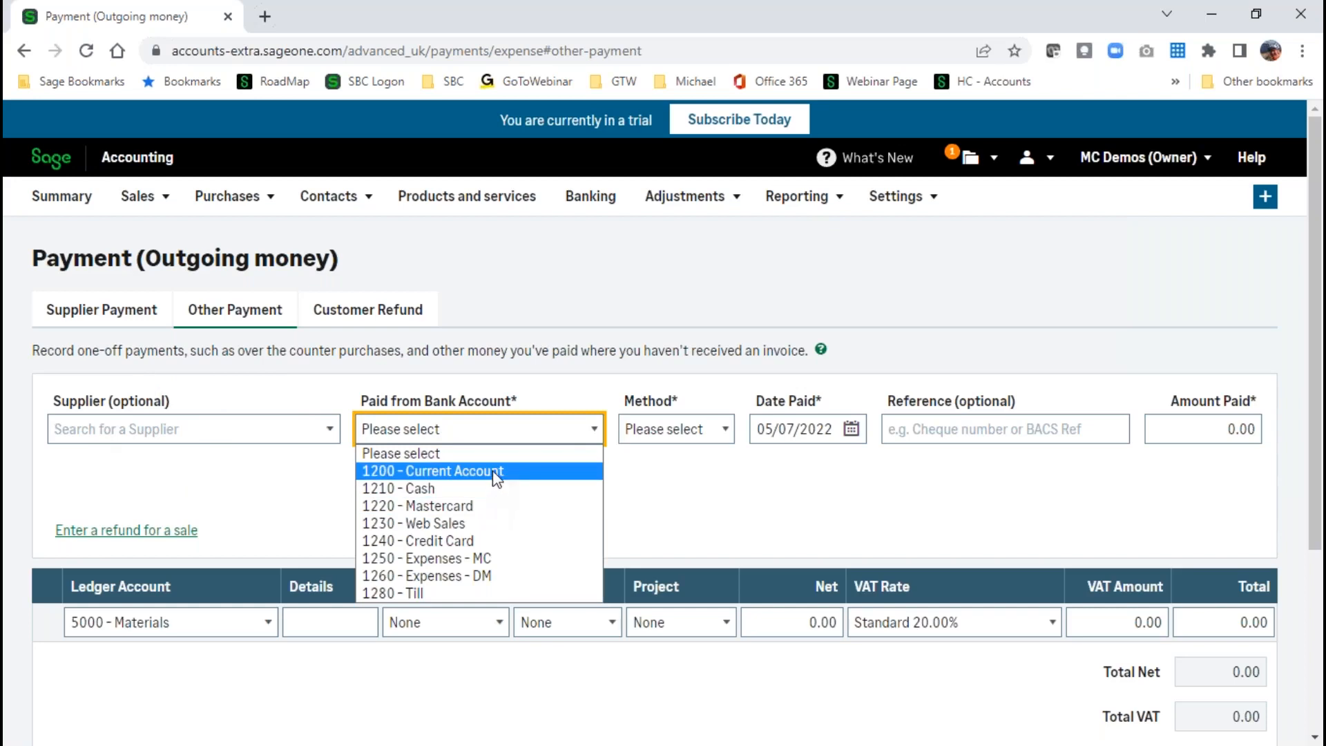
left_click(431, 473)
left_click(675, 432)
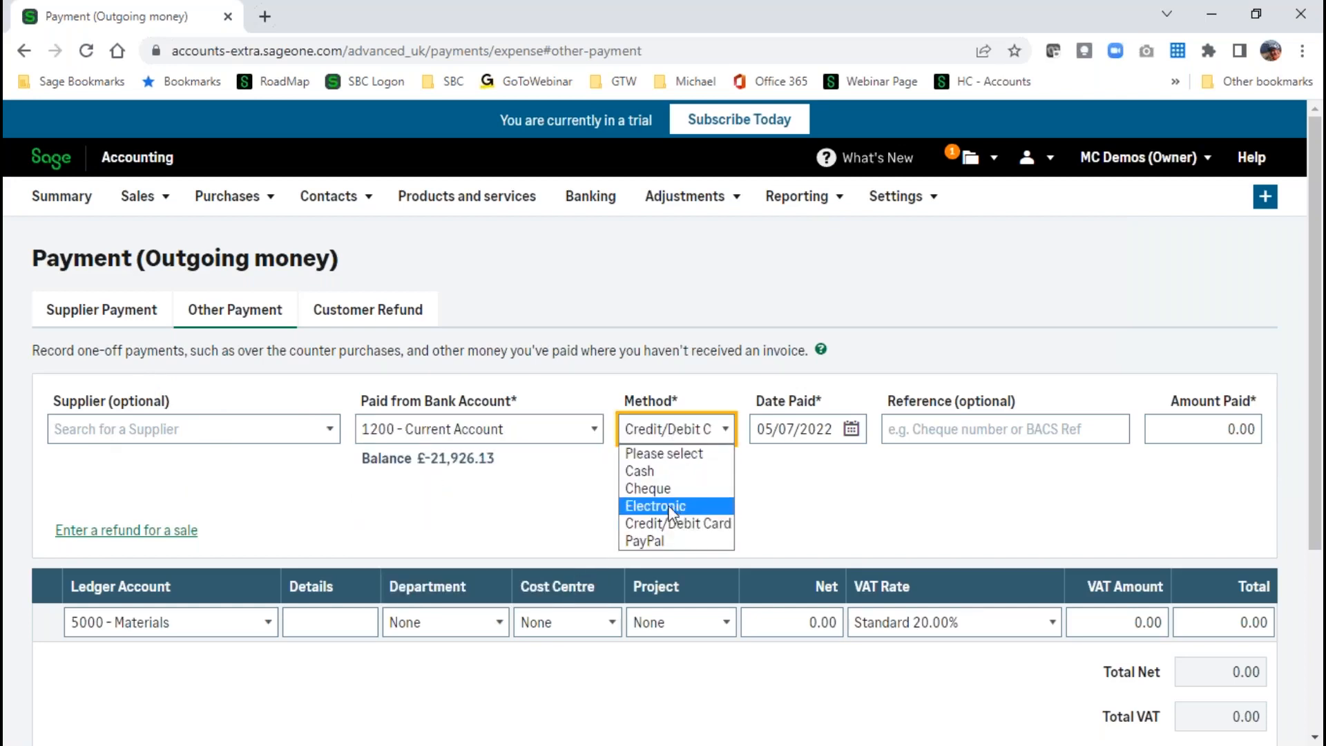
left_click(672, 525)
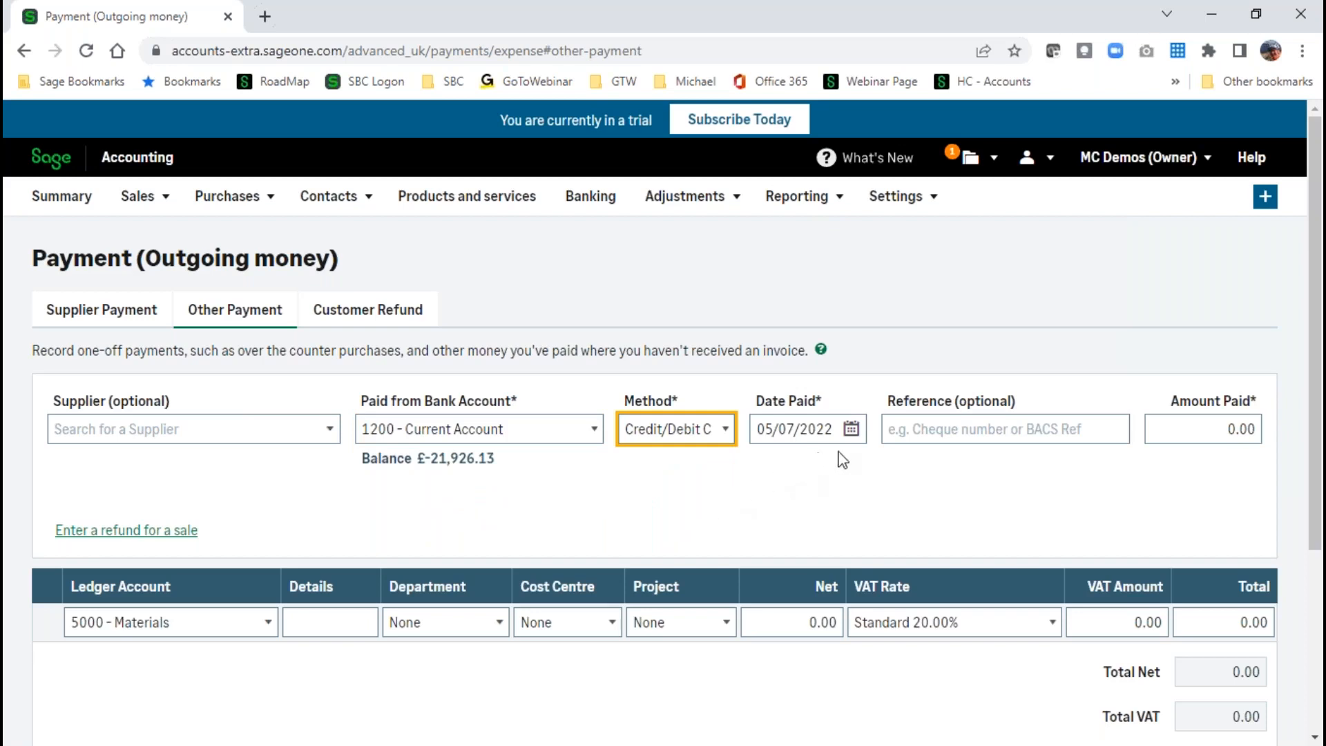
Enter the reference Fuel and an amount paid of 49.62 for the payment.
left_click(910, 431)
type("Fue")
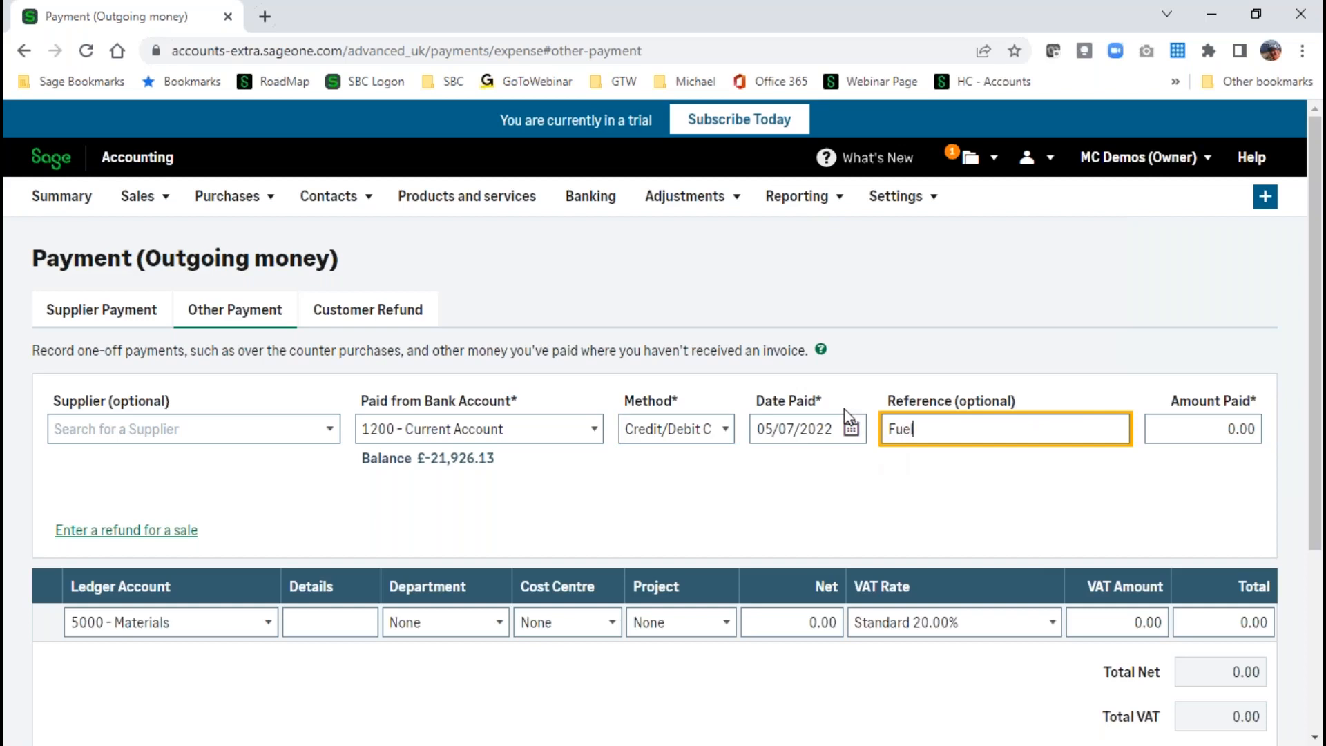
type("l")
key("Tab")
type("49")
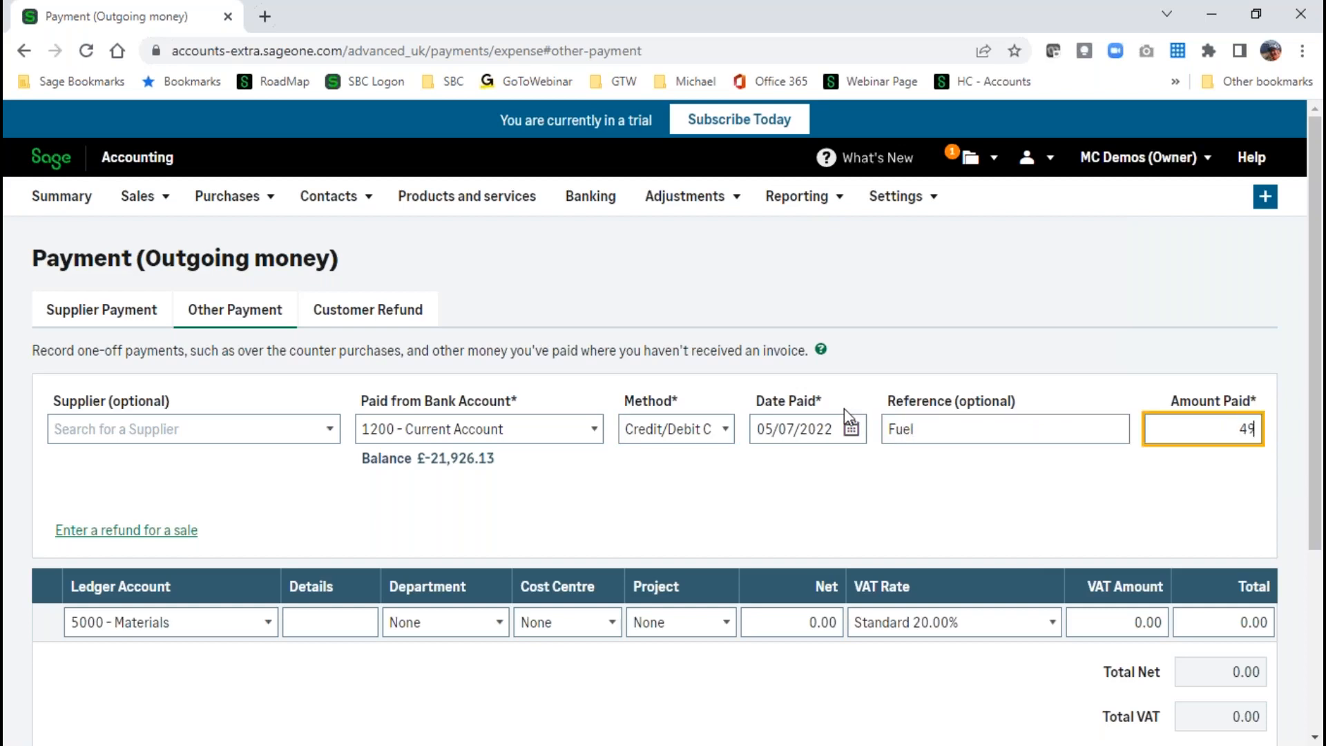
type(".62")
key("Tab")
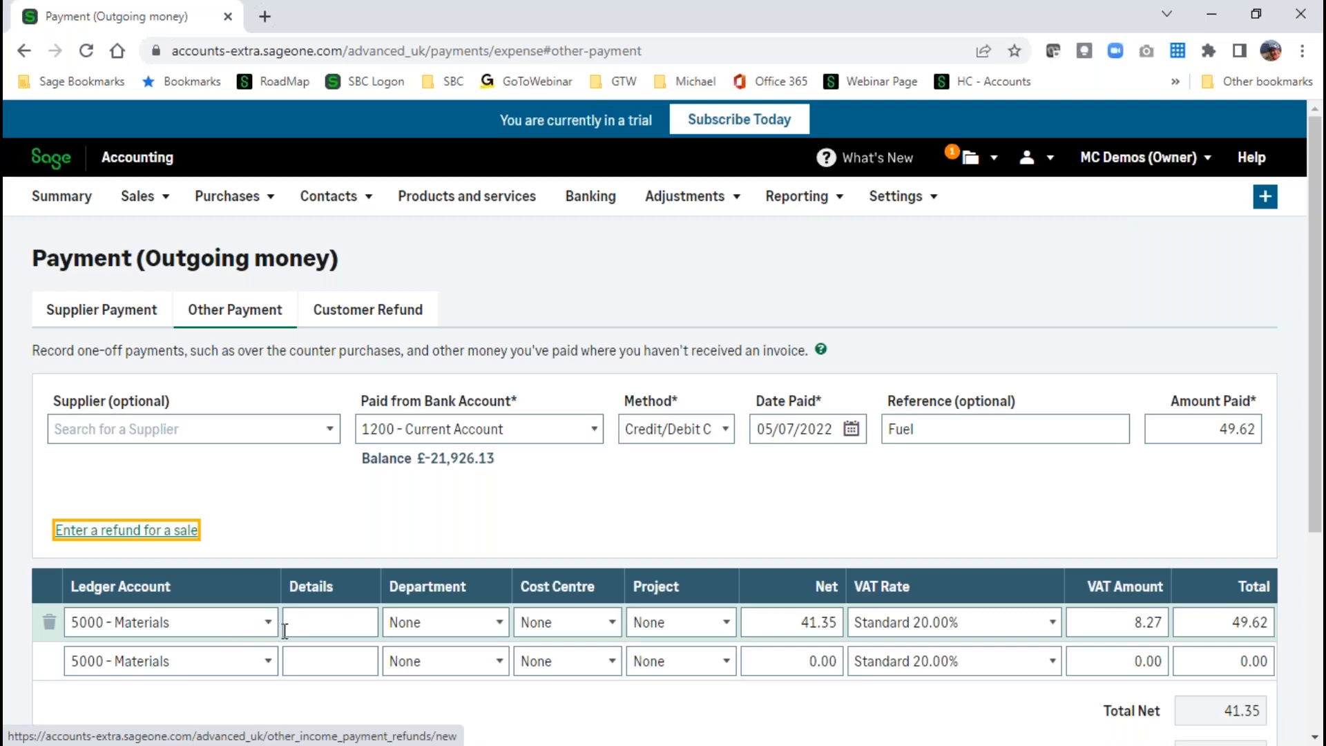
Search the first line's ledger accounts for "ban" and for "stati", clearing the search text each time.
scroll(284, 564, "down", 3)
left_click(269, 429)
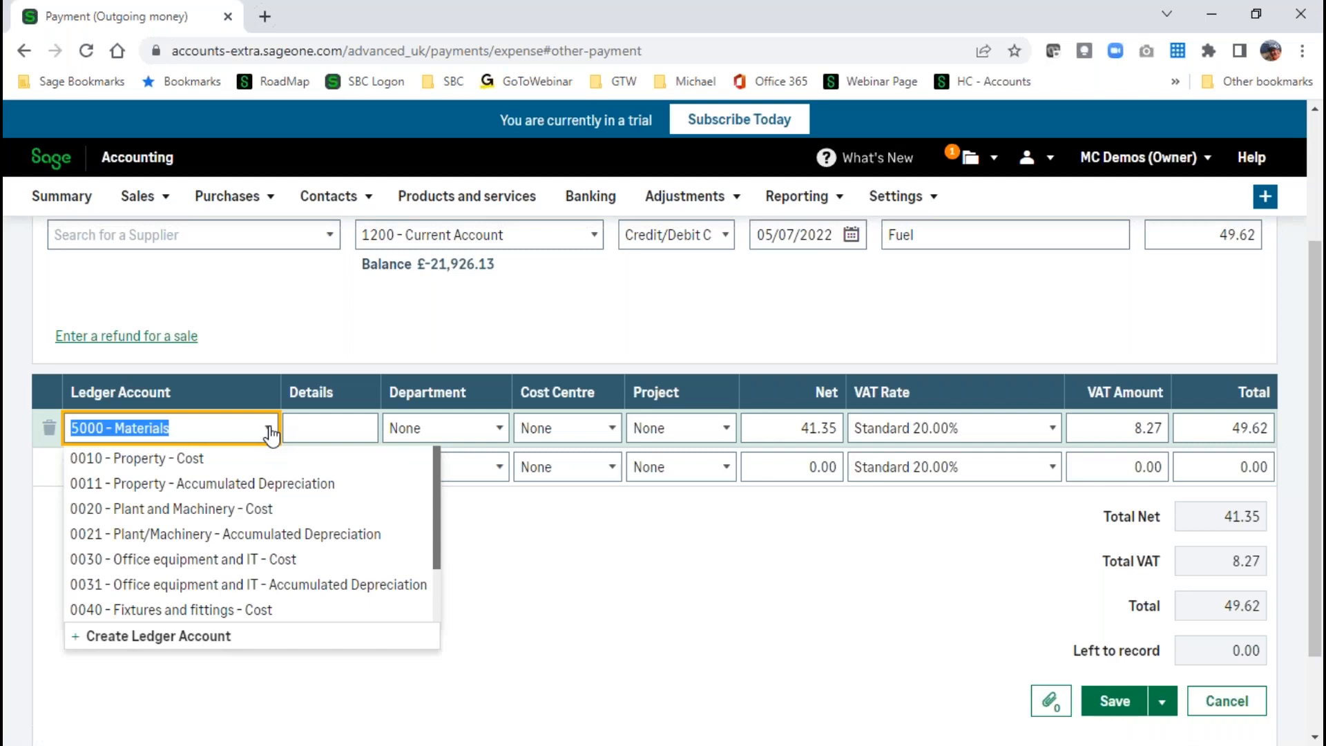
key("BackSpace")
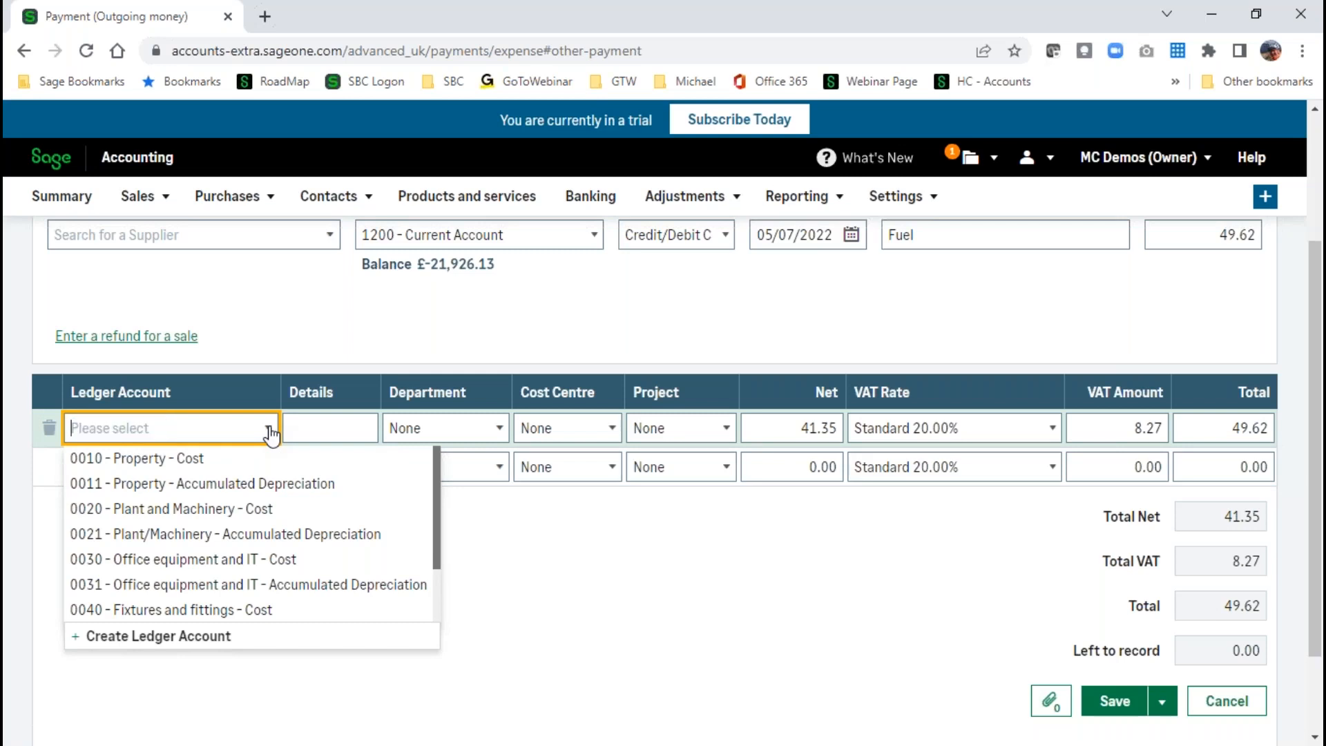
type("ba")
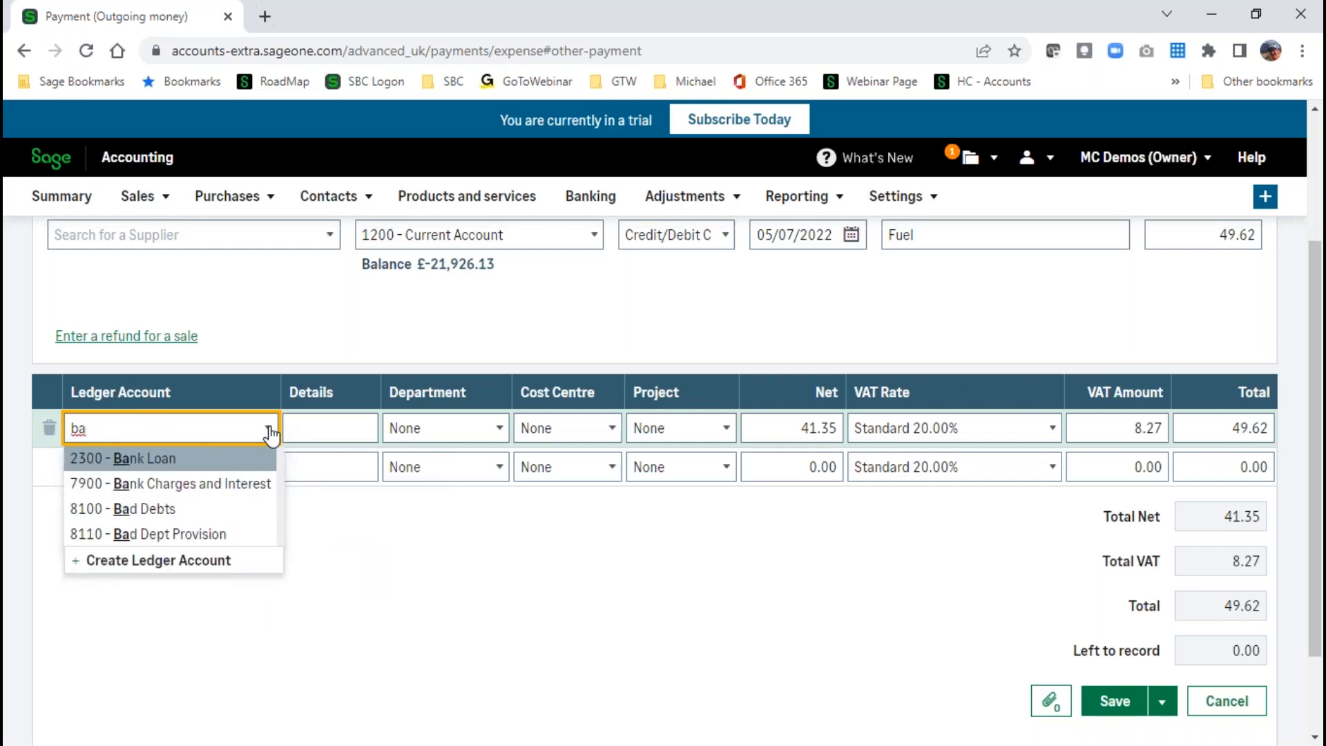
type("n")
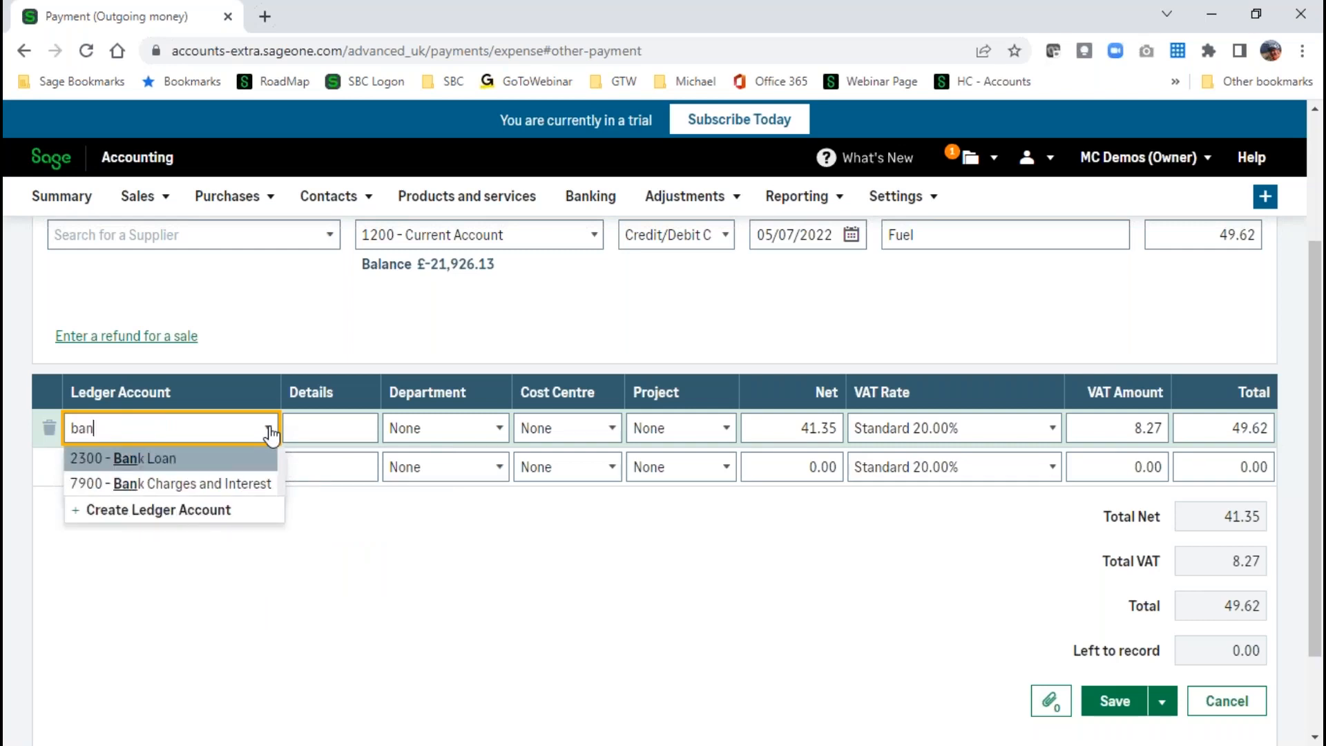
key("BackSpace")
key("BackSpace")
key("BackSpace")
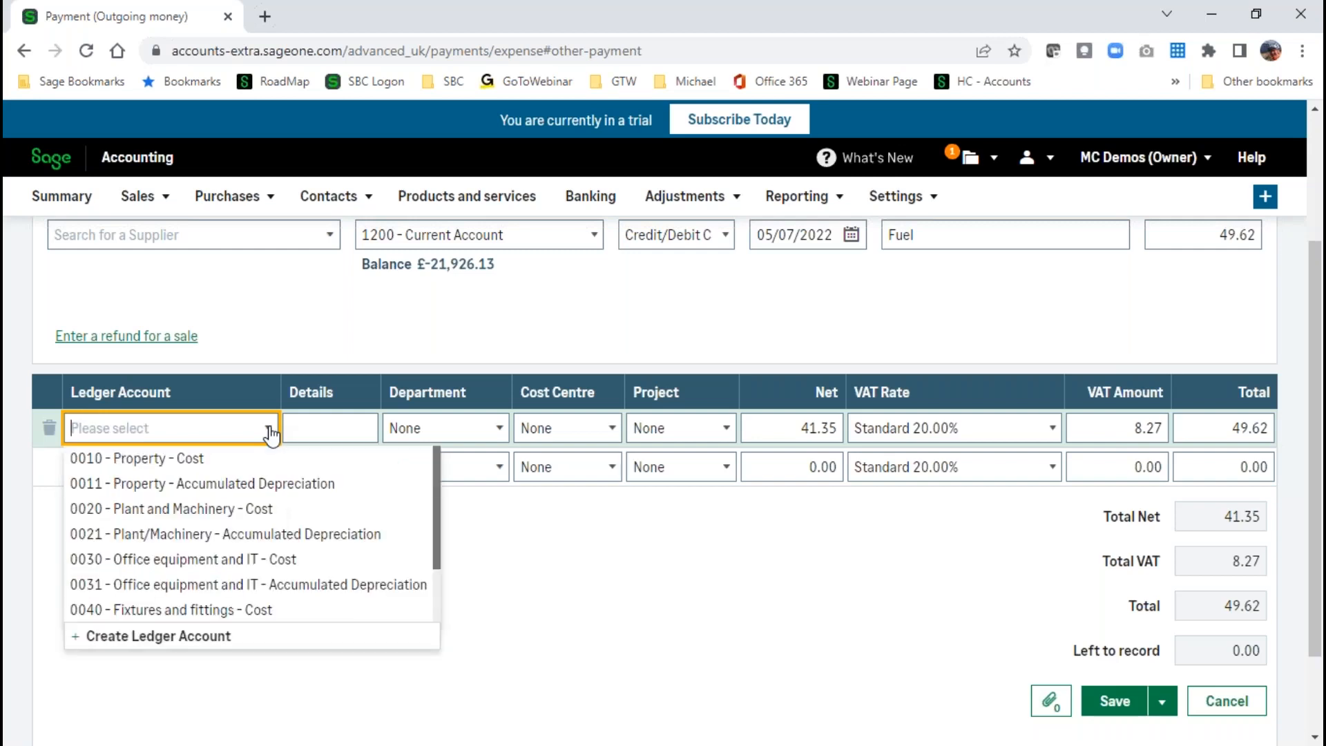
type("sta")
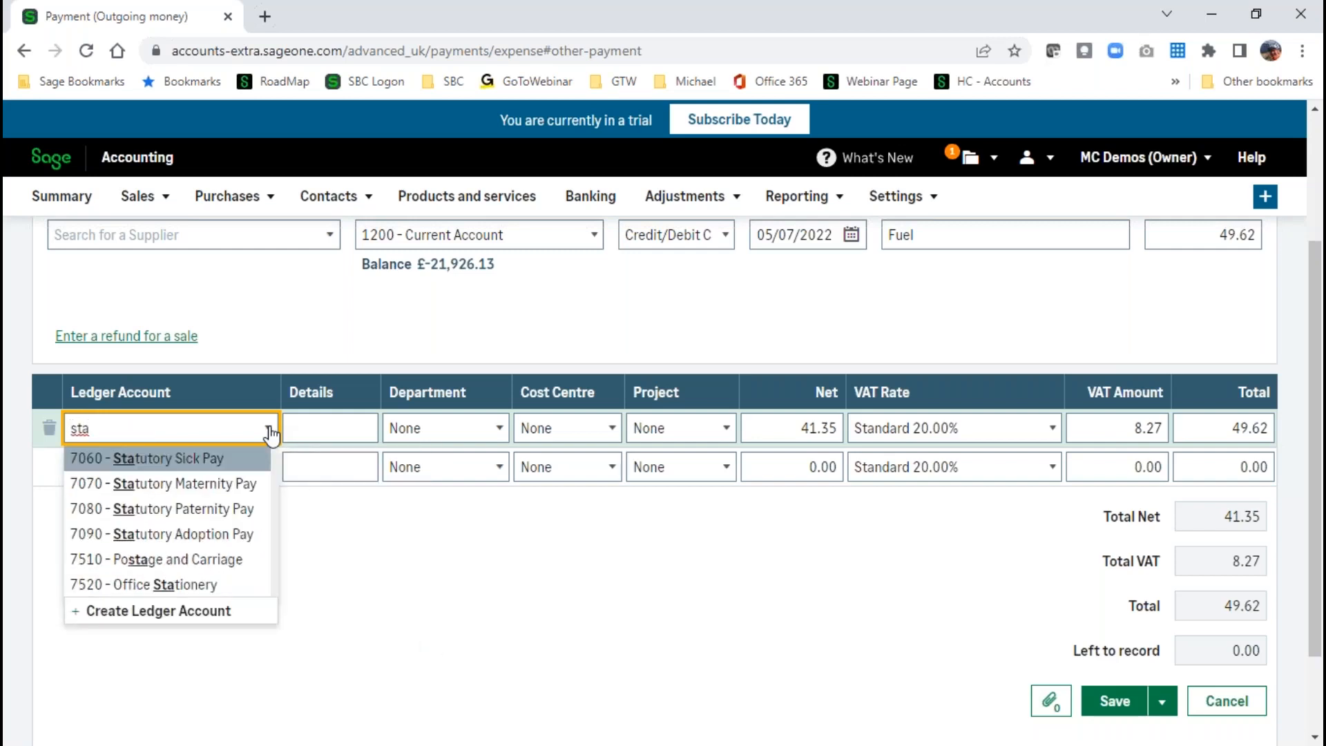
type("ti")
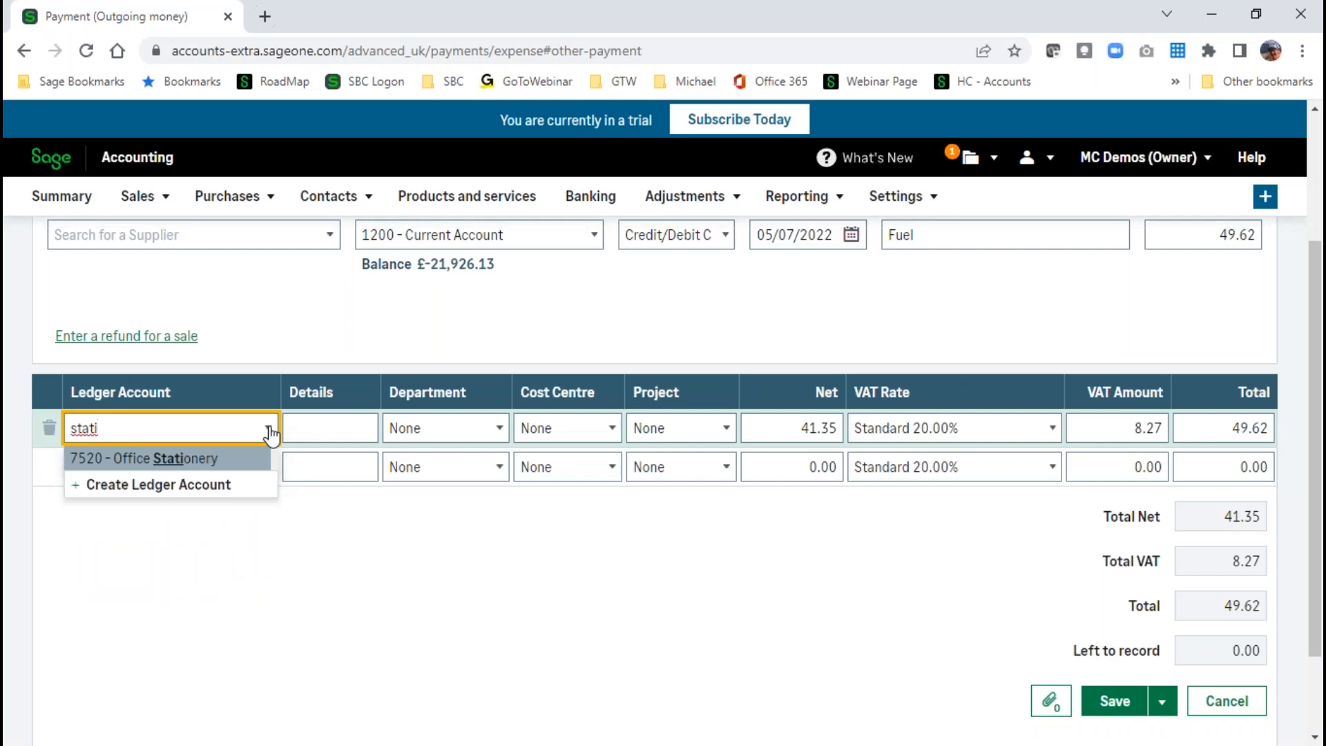
key("BackSpace")
key("BackSpace")
key("BackSpace")
key("BackSpace")
key("BackSpace")
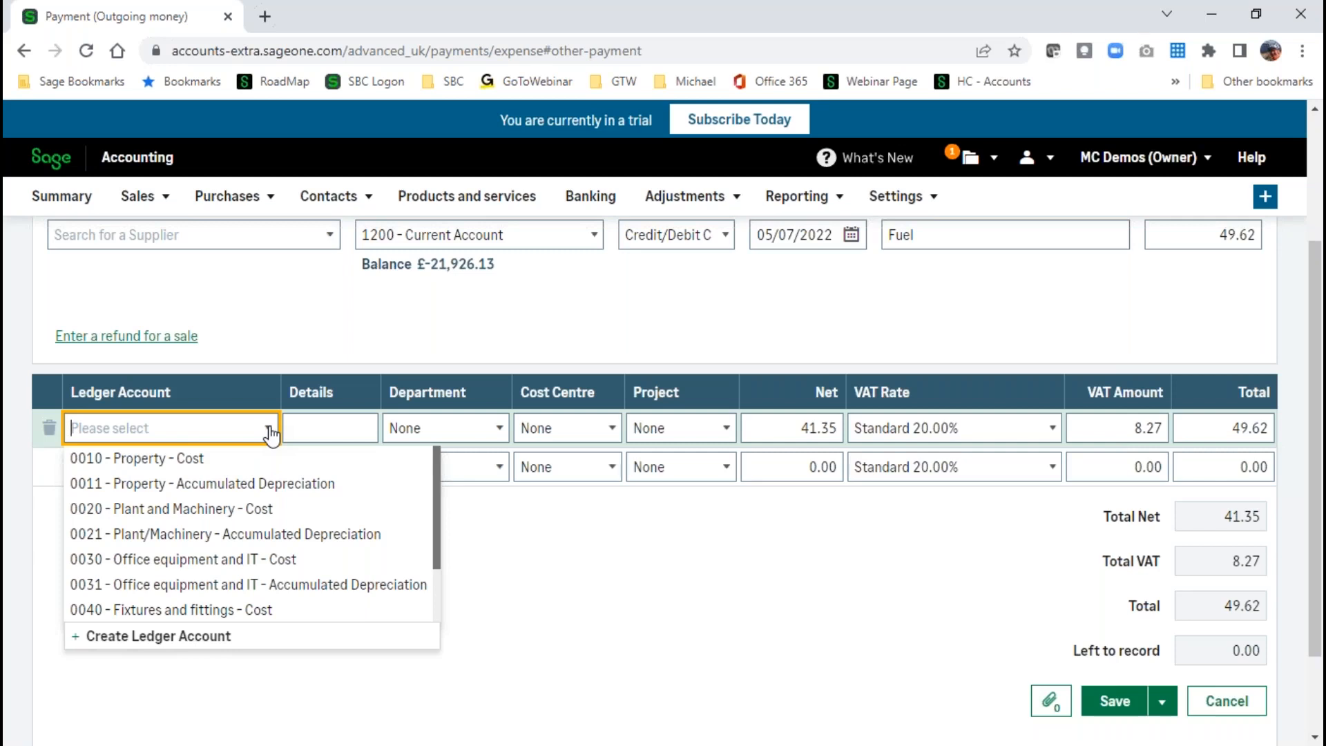
Assign the first payment line to ledger account 7300 - Vehicle Fuel (petrol/diesel) with the details "Diesel for van".
type("fue")
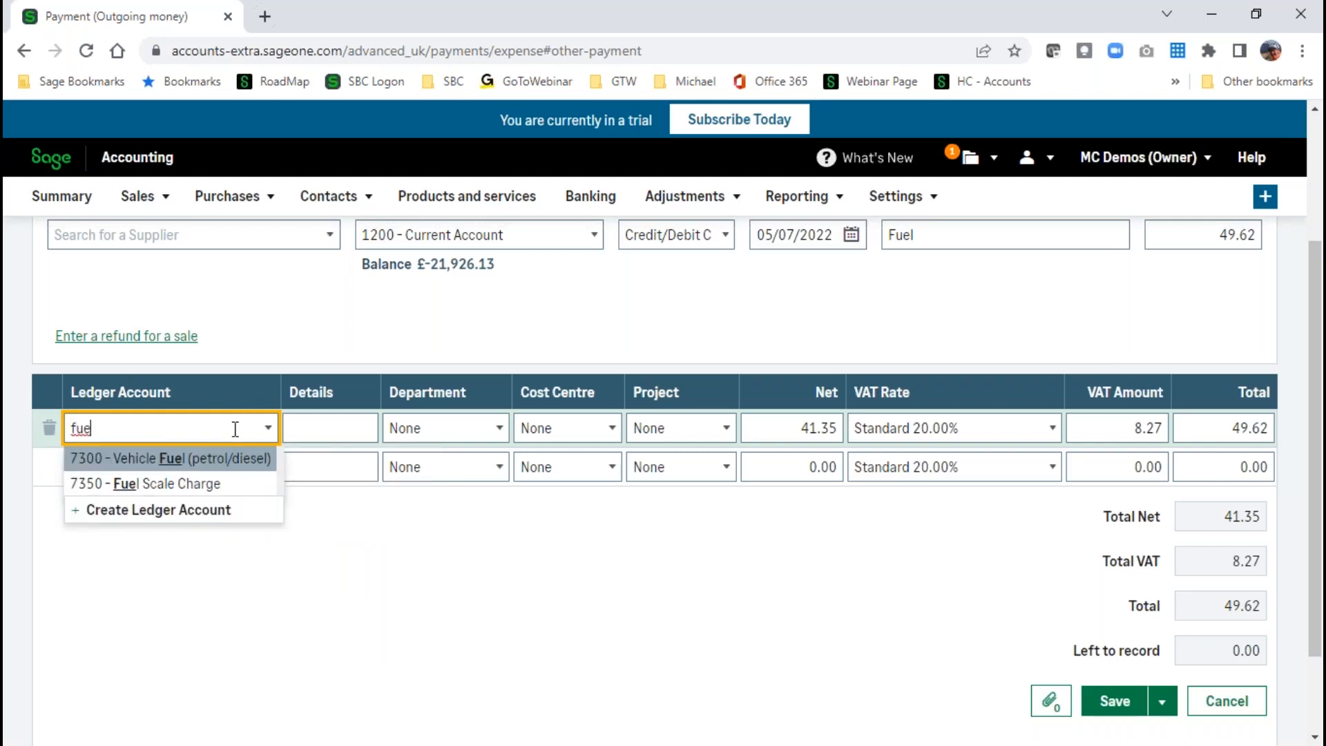
left_click(97, 459)
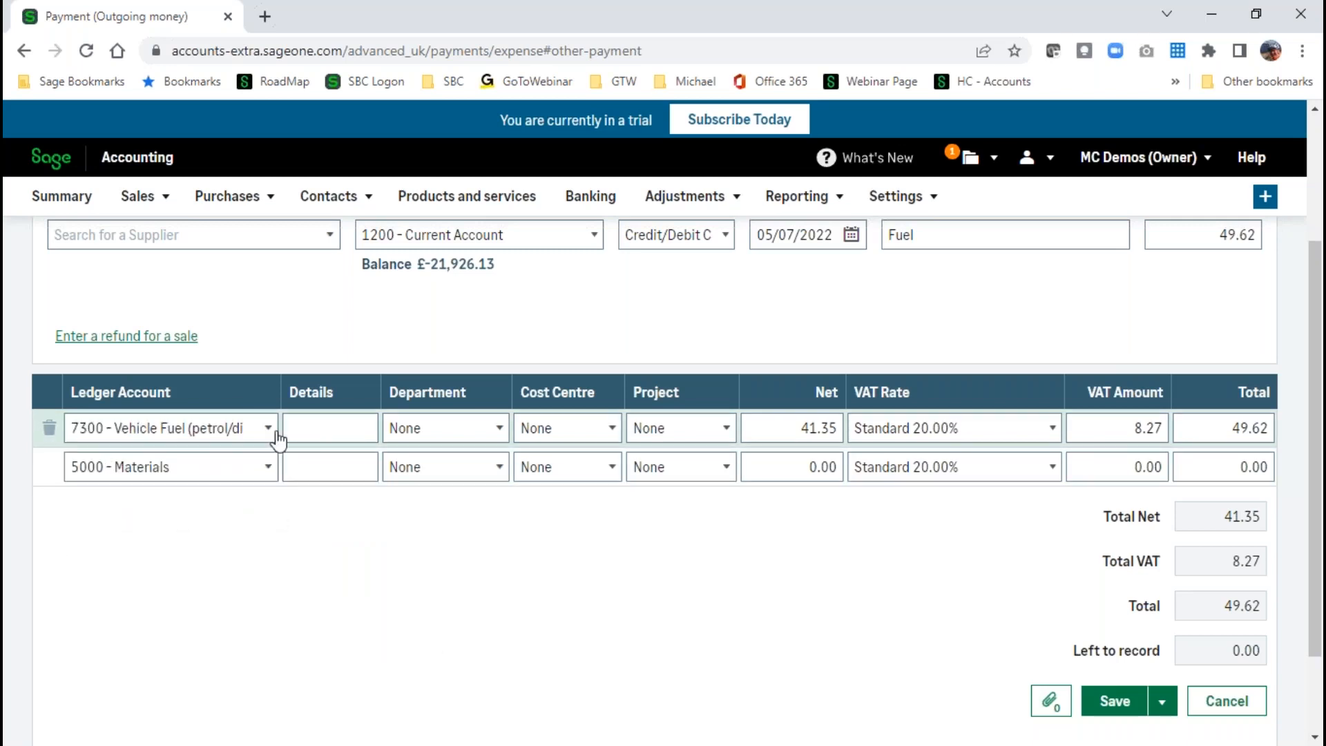
left_click(321, 427)
type("Diesel for")
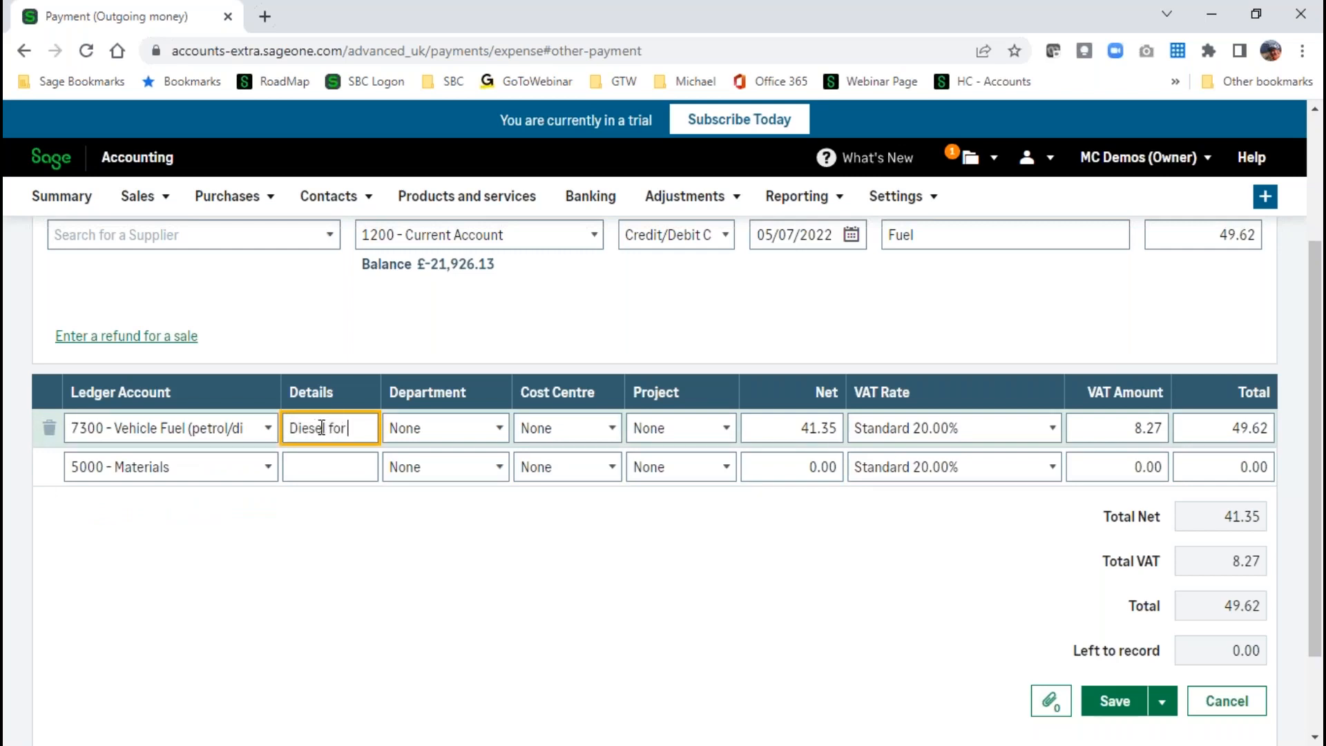
type(" van")
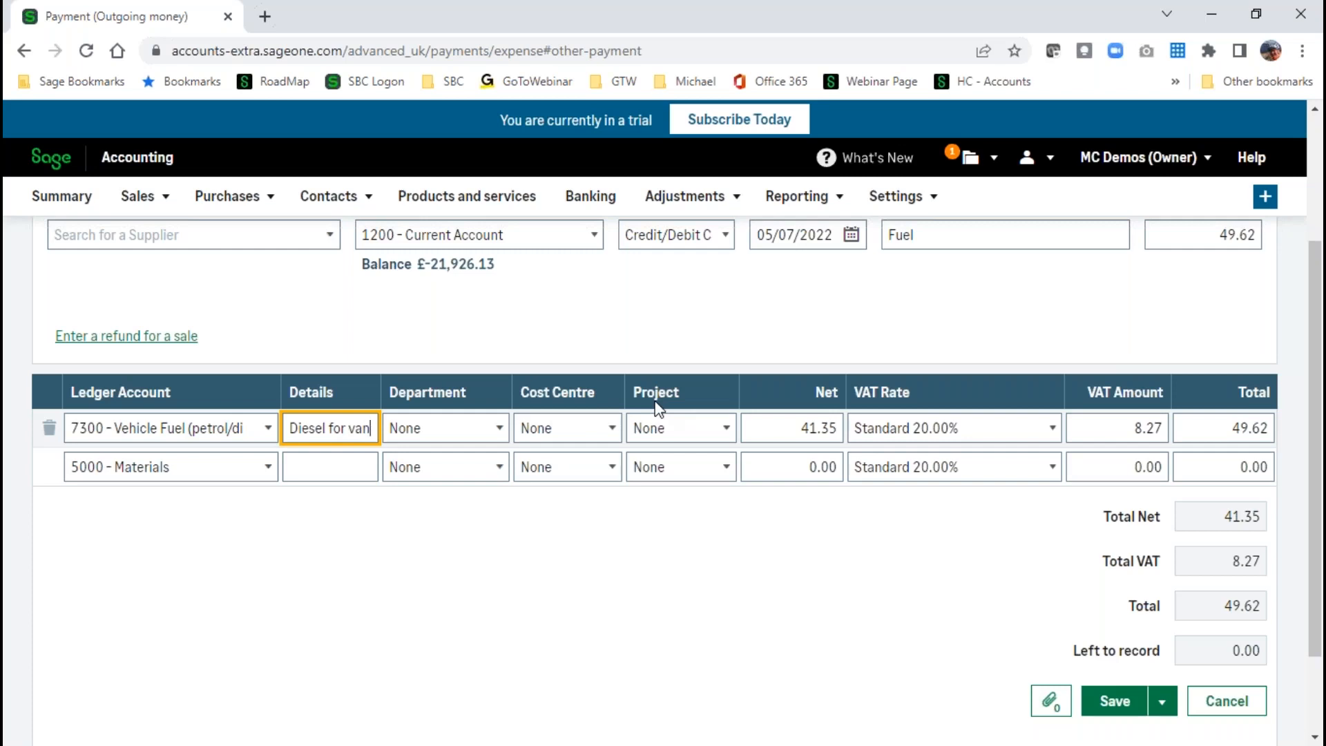
View the department choices for the fuel line, leave the department at None and save the payment.
left_click(502, 434)
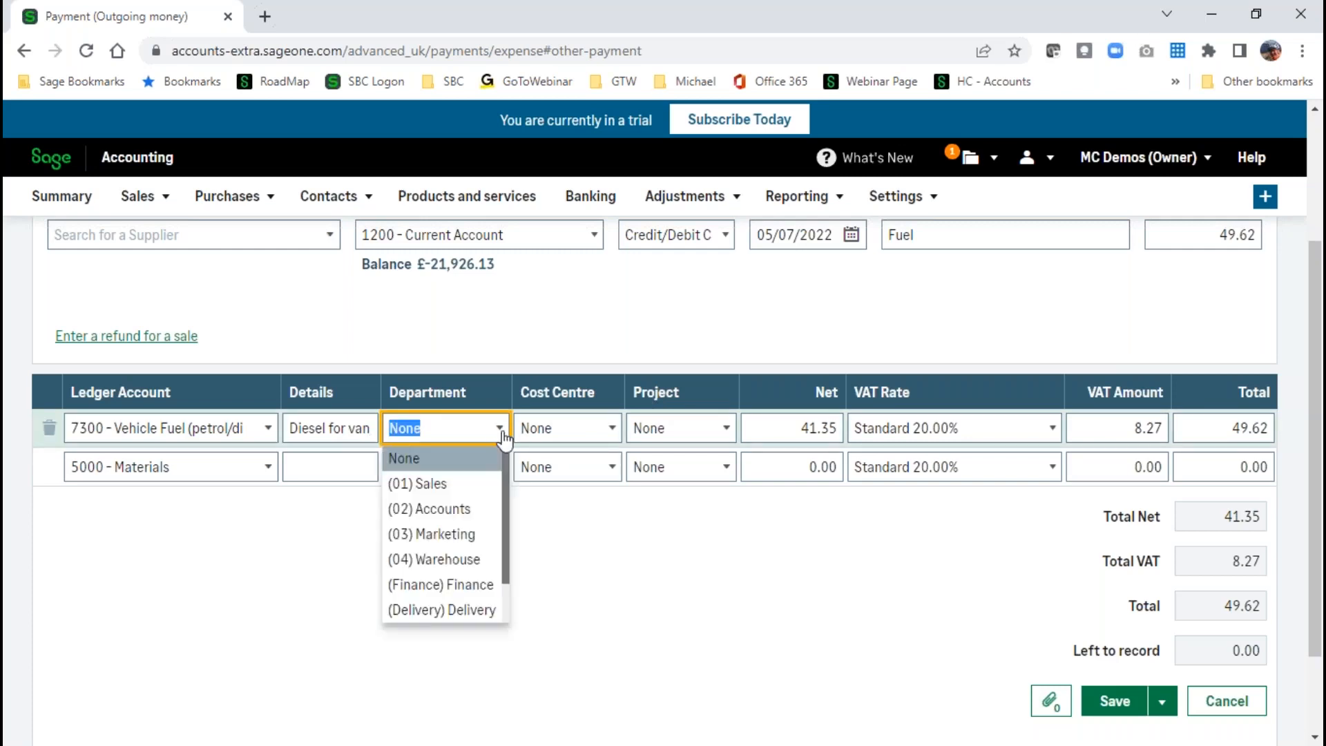
left_click(617, 578)
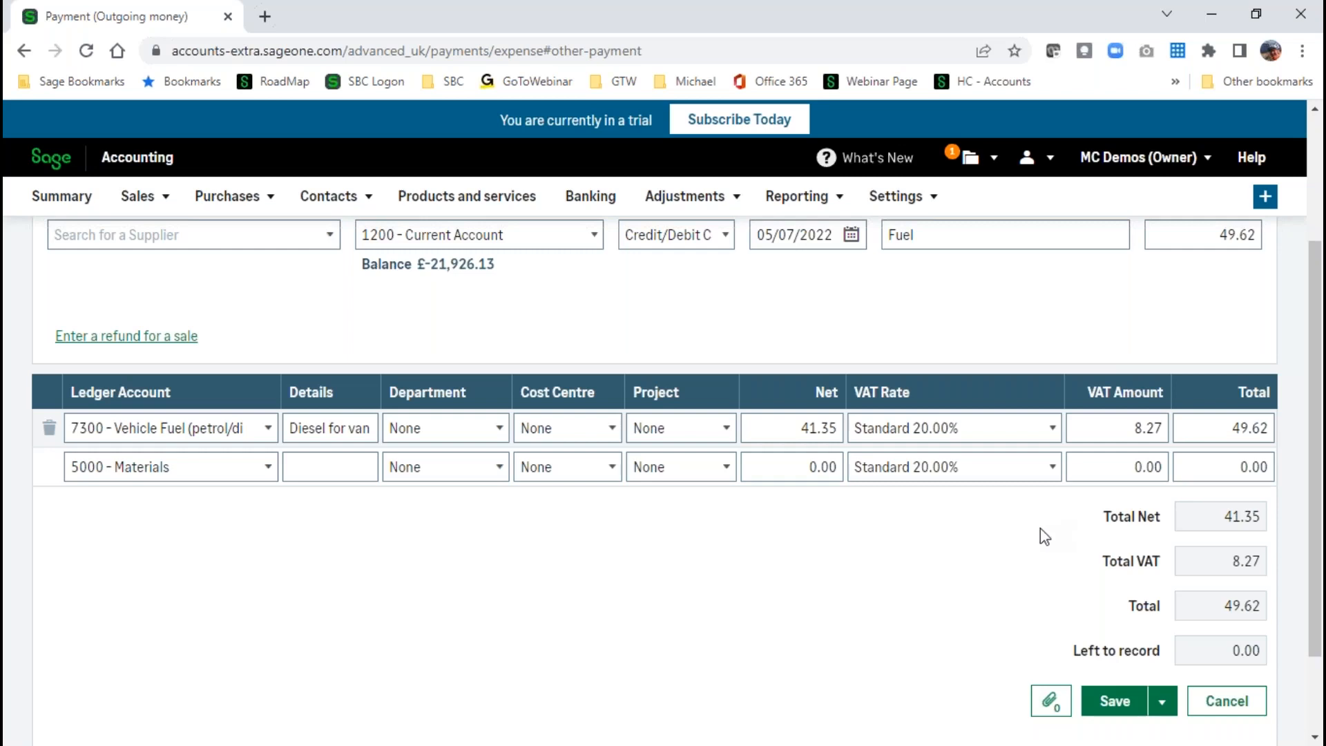
left_click(1110, 701)
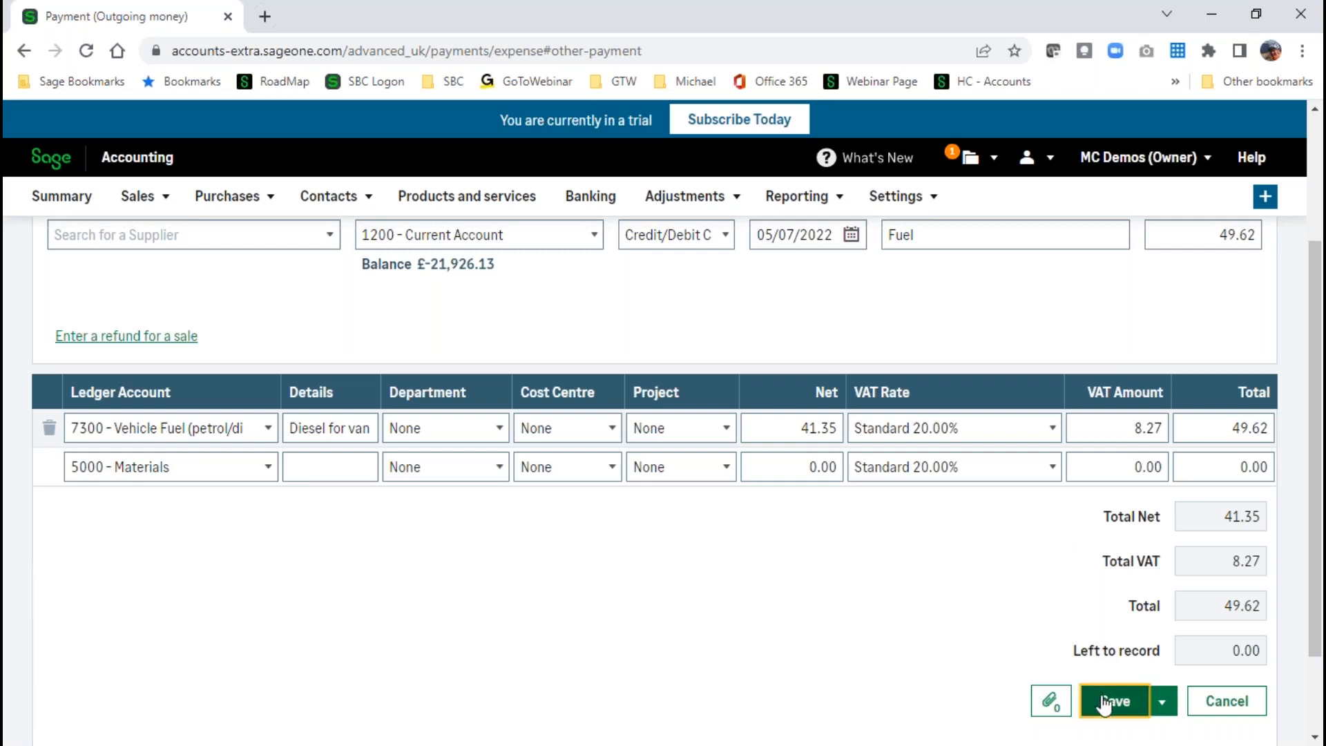